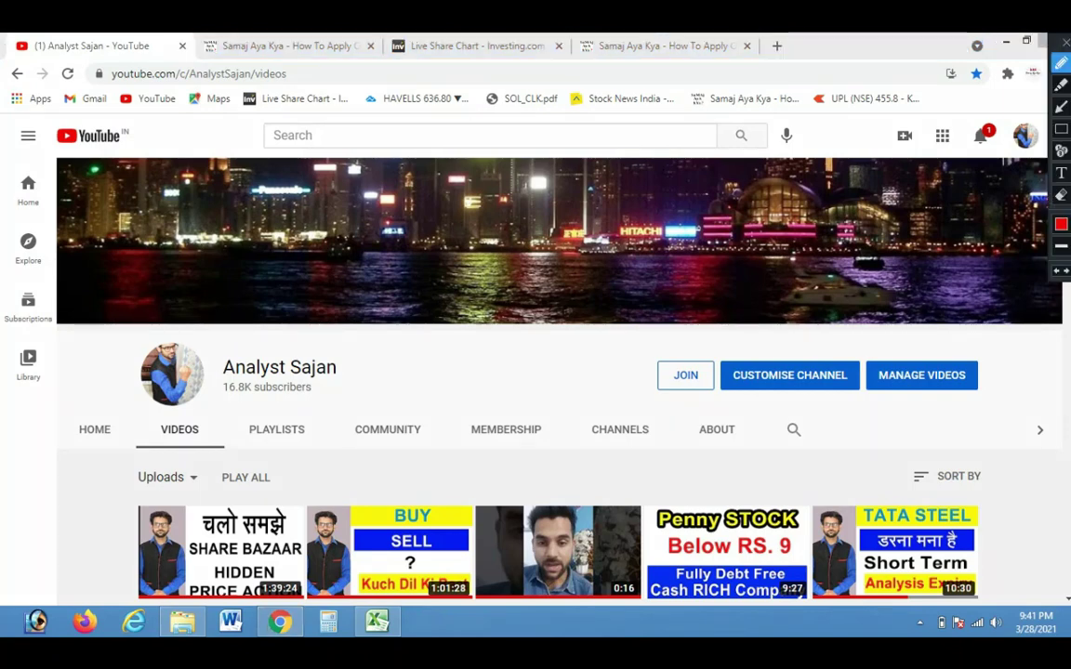
Sketch red annotation marks, arrows, a tick and loops over the channel banner
{"action": "left_click_drag", "start_coordinate": [470, 330], "coordinate": [593, 397]}
{"action": "mouse_move", "coordinate": [587, 325]}
{"action": "left_mouse_down"}
{"action": "mouse_move", "coordinate": [596, 356]}
{"action": "mouse_move", "coordinate": [585, 328]}
{"action": "mouse_move", "coordinate": [621, 336]}
{"action": "mouse_move", "coordinate": [651, 296]}
{"action": "mouse_move", "coordinate": [539, 423]}
{"action": "mouse_move", "coordinate": [521, 227]}
{"action": "mouse_move", "coordinate": [688, 307]}
{"action": "left_mouse_up"}
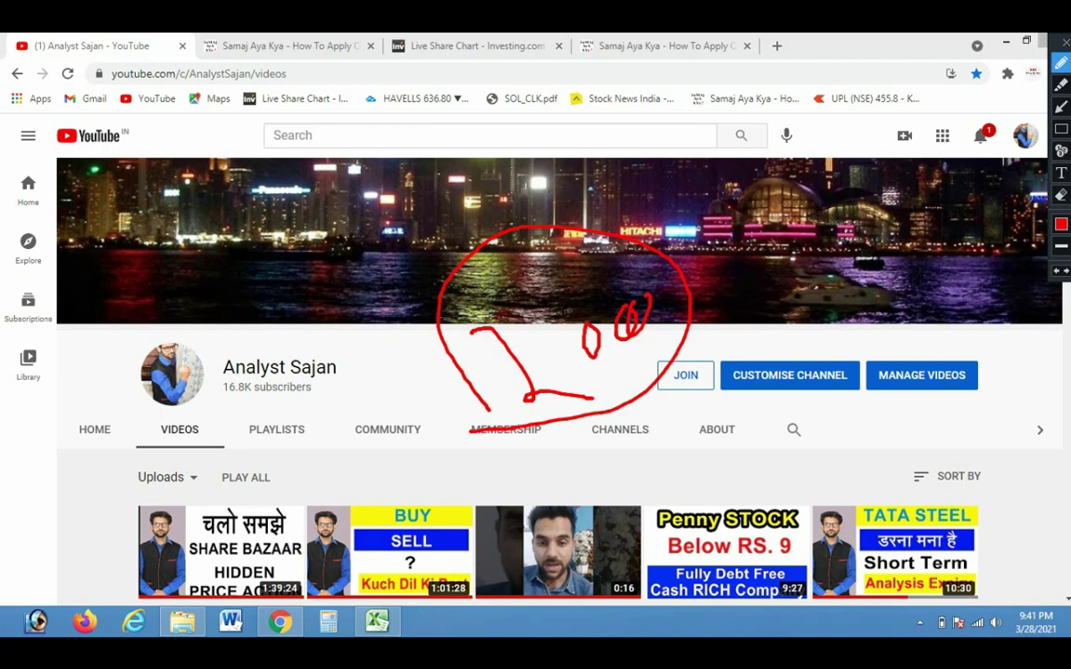
{"action": "left_click_drag", "start_coordinate": [707, 227], "coordinate": [883, 173]}
{"action": "left_click_drag", "start_coordinate": [762, 209], "coordinate": [814, 302]}
{"action": "left_click_drag", "start_coordinate": [906, 200], "coordinate": [874, 243]}
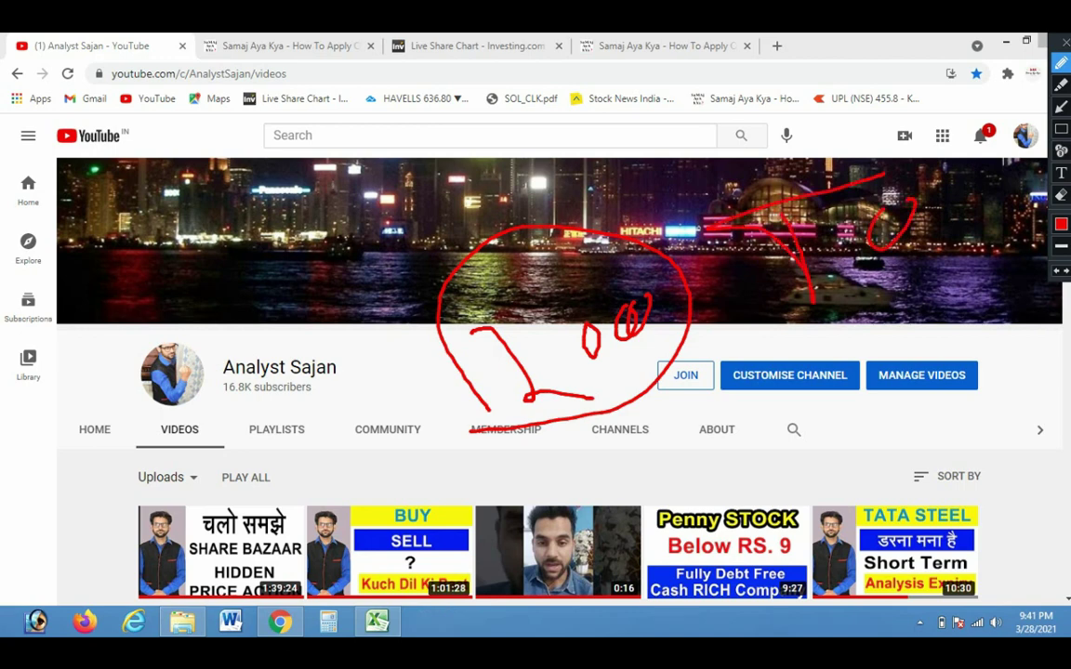
{"action": "mouse_move", "coordinate": [841, 358]}
{"action": "left_mouse_down"}
{"action": "mouse_move", "coordinate": [795, 374]}
{"action": "mouse_move", "coordinate": [846, 391]}
{"action": "mouse_move", "coordinate": [851, 423]}
{"action": "left_mouse_up"}
{"action": "left_click_drag", "start_coordinate": [931, 339], "coordinate": [978, 383]}
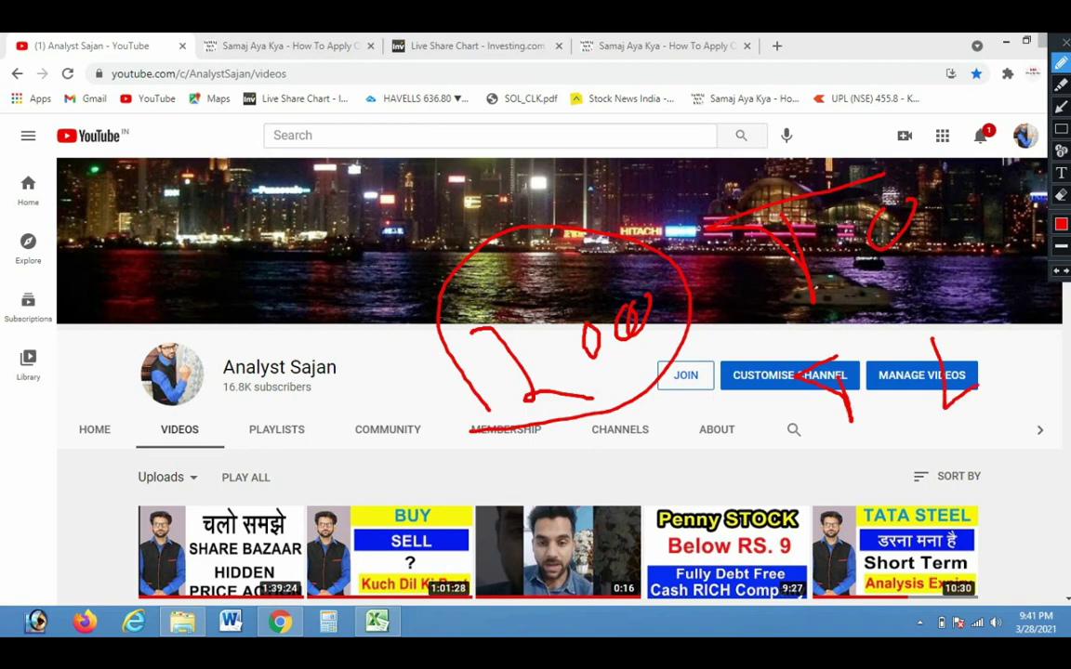
{"action": "mouse_move", "coordinate": [172, 251]}
{"action": "left_mouse_down"}
{"action": "mouse_move", "coordinate": [226, 316]}
{"action": "mouse_move", "coordinate": [251, 235]}
{"action": "left_mouse_up"}
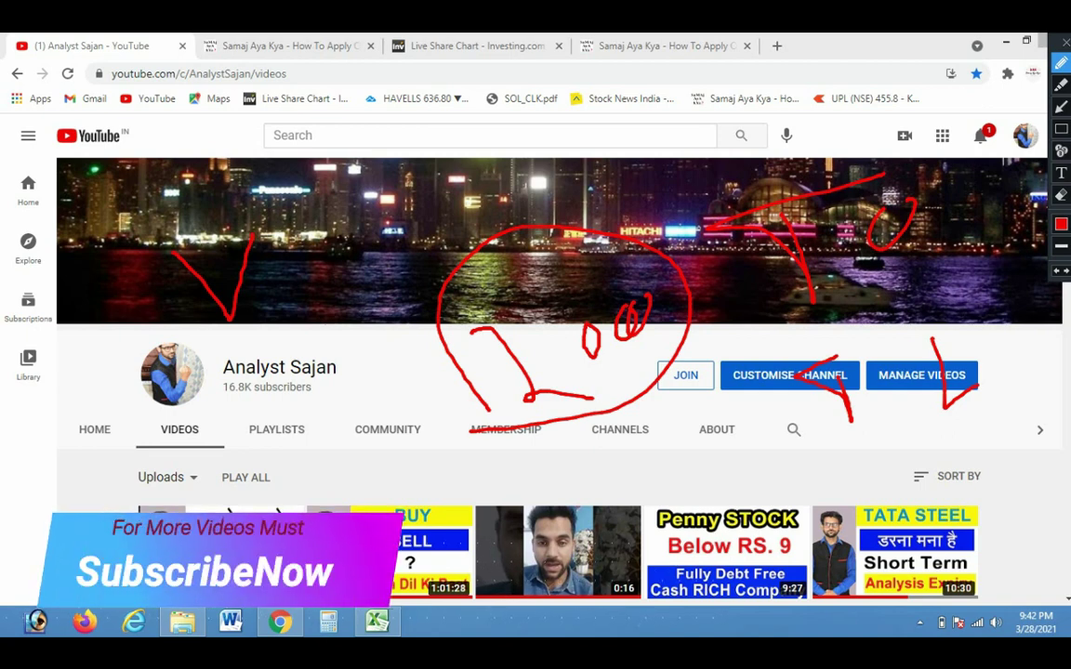
{"action": "mouse_move", "coordinate": [307, 251]}
{"action": "left_mouse_down"}
{"action": "mouse_move", "coordinate": [342, 244]}
{"action": "mouse_move", "coordinate": [385, 186]}
{"action": "mouse_move", "coordinate": [385, 223]}
{"action": "left_mouse_up"}
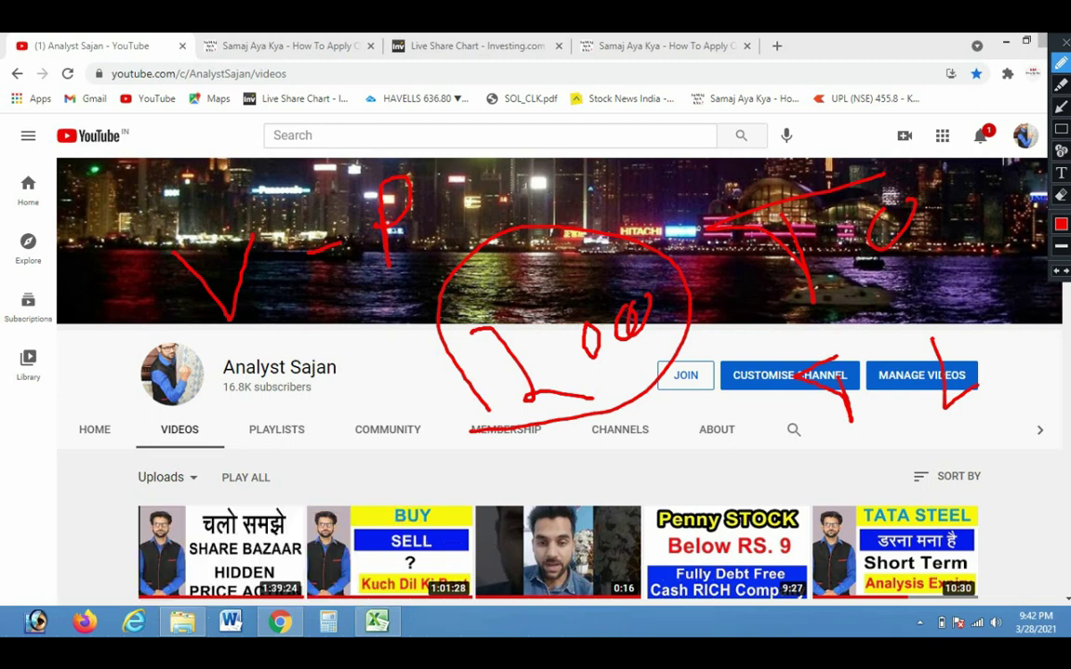
{"action": "mouse_move", "coordinate": [195, 383]}
{"action": "left_mouse_down"}
{"action": "mouse_move", "coordinate": [307, 344]}
{"action": "mouse_move", "coordinate": [548, 200]}
{"action": "mouse_move", "coordinate": [744, 372]}
{"action": "mouse_move", "coordinate": [437, 363]}
{"action": "left_mouse_up"}
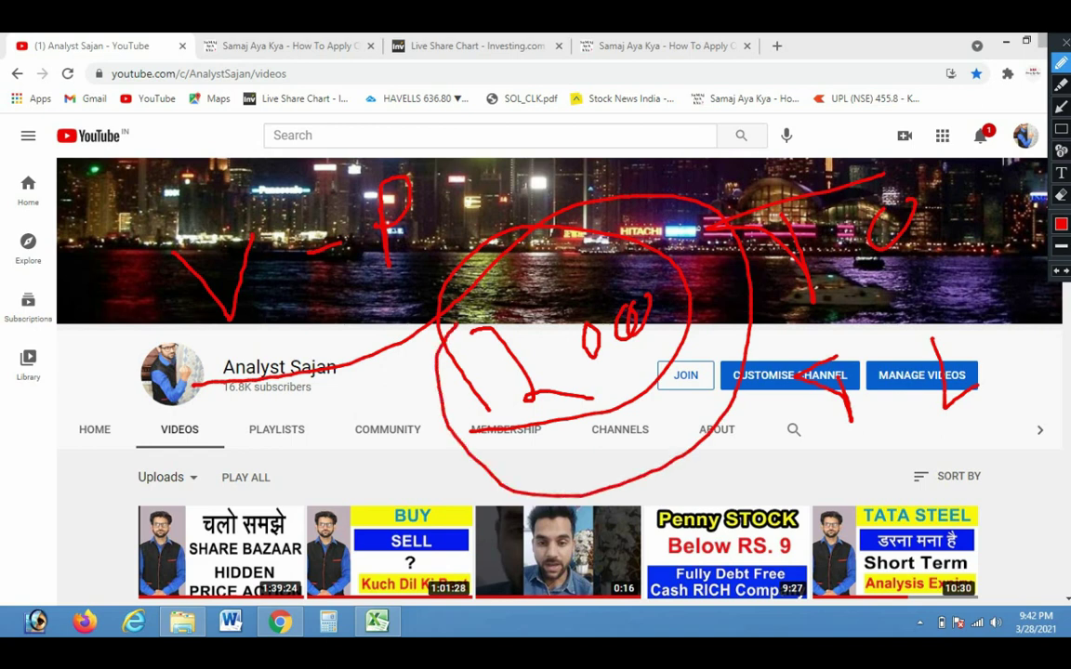
{"action": "mouse_move", "coordinate": [418, 228]}
{"action": "left_mouse_down"}
{"action": "mouse_move", "coordinate": [391, 362]}
{"action": "mouse_move", "coordinate": [641, 270]}
{"action": "mouse_move", "coordinate": [548, 246]}
{"action": "mouse_move", "coordinate": [613, 265]}
{"action": "left_mouse_up"}
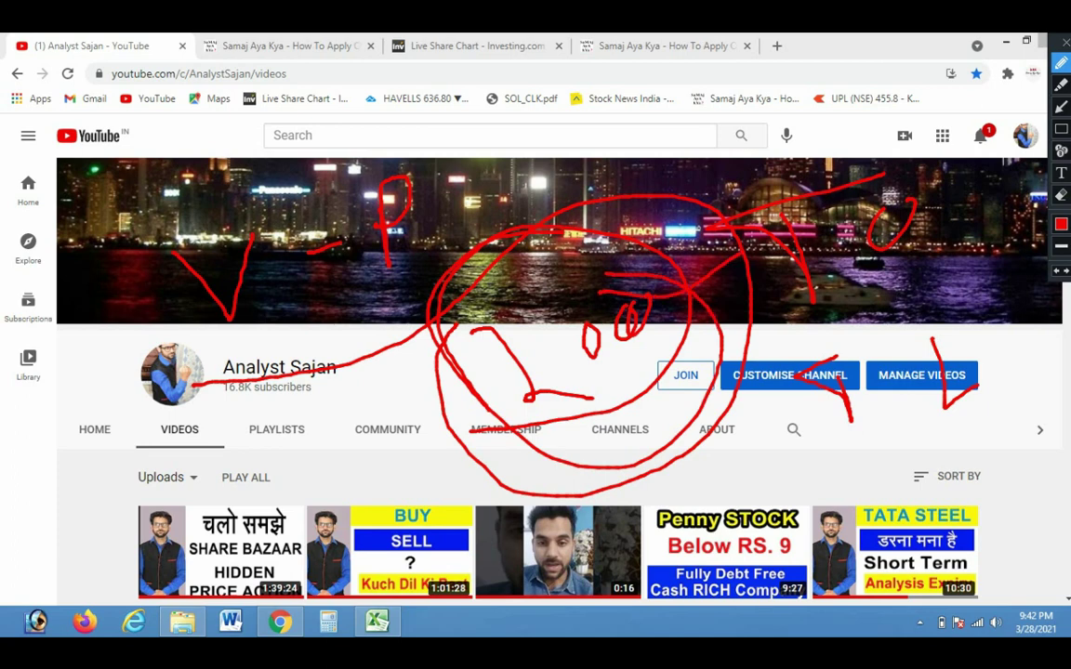
Clear the annotations, draw a red B on the banner, then erase it and exit annotation mode
{"action": "left_click", "coordinate": [1061, 62]}
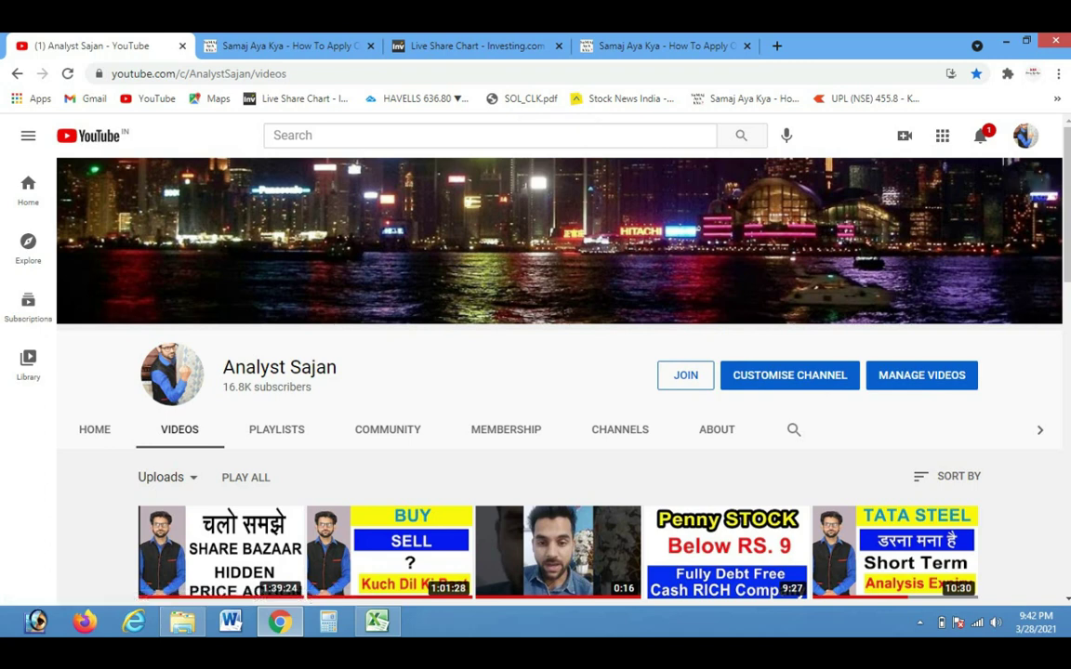
{"action": "left_click", "coordinate": [1061, 62]}
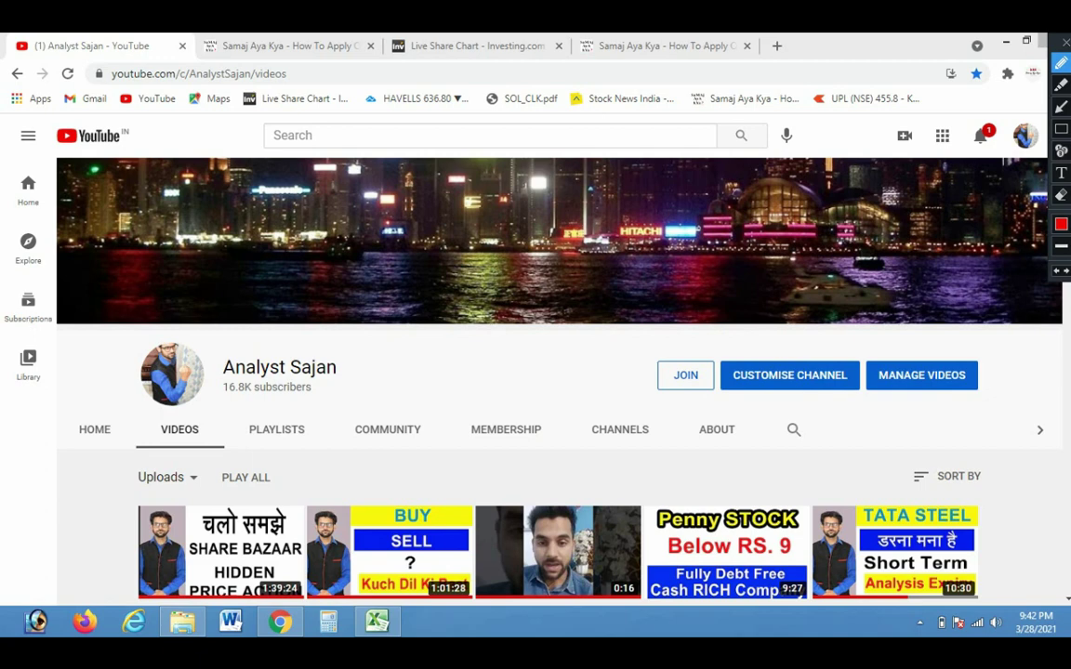
{"action": "mouse_move", "coordinate": [526, 376]}
{"action": "left_mouse_down"}
{"action": "mouse_move", "coordinate": [509, 322]}
{"action": "mouse_move", "coordinate": [526, 375]}
{"action": "left_mouse_up"}
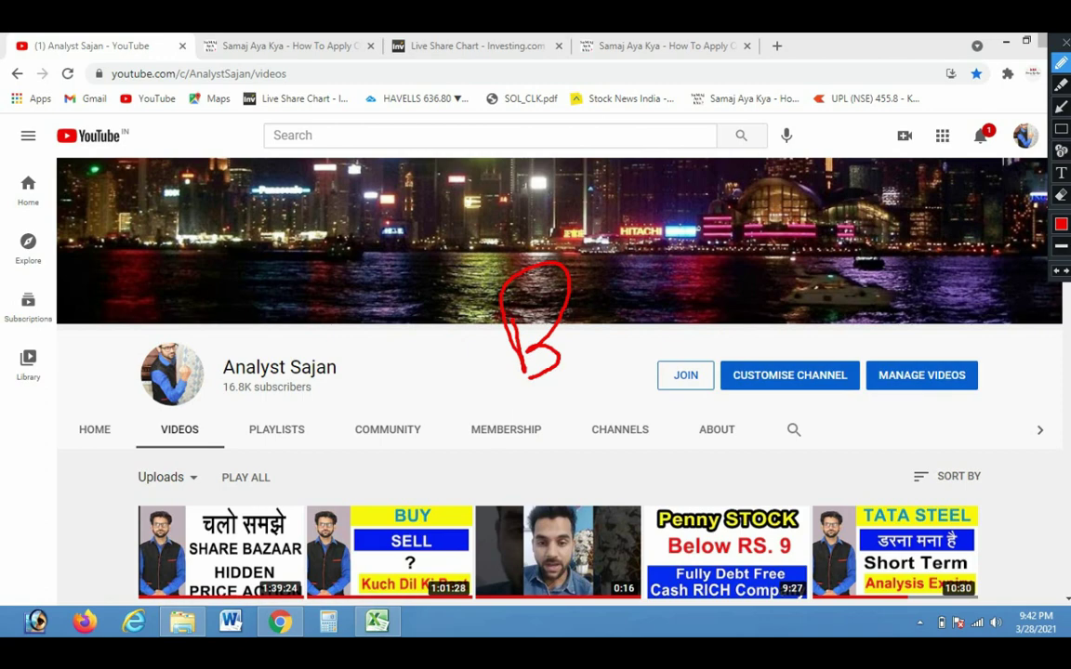
{"action": "left_click", "coordinate": [1060, 44]}
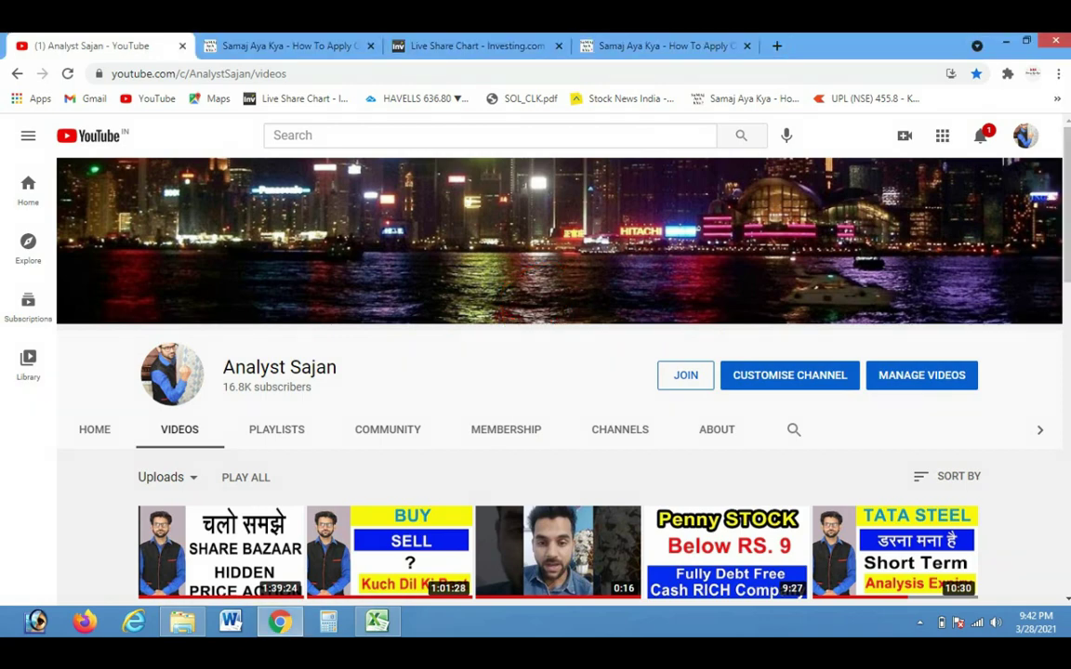
Switch to the Samaj Aya Kya share-market tab and scroll its links list down to item 21
{"action": "left_click", "coordinate": [661, 46]}
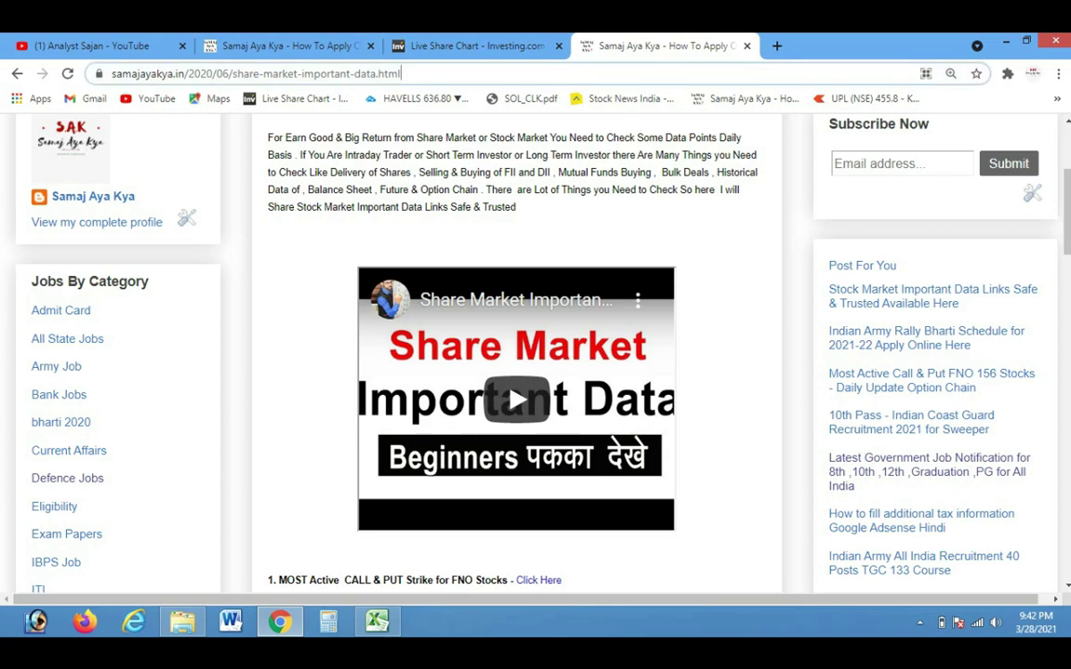
{"action": "left_click", "coordinate": [402, 73]}
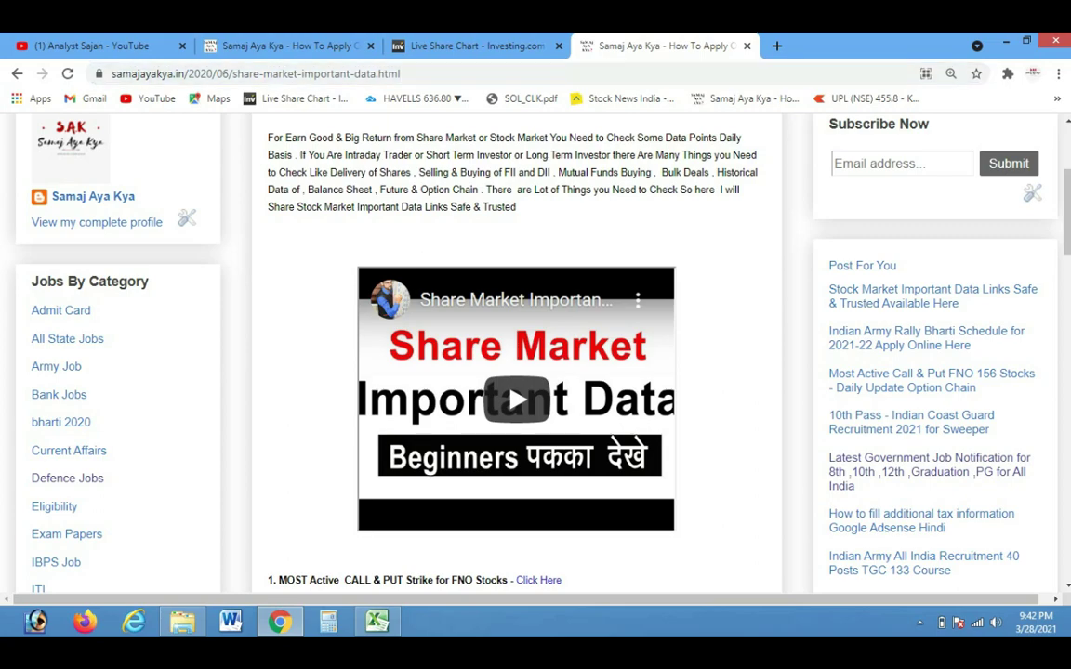
{"action": "scroll", "coordinate": [535, 354], "scroll_direction": "down", "scroll_amount": 5}
{"action": "scroll", "coordinate": [535, 353], "scroll_direction": "down", "scroll_amount": 3}
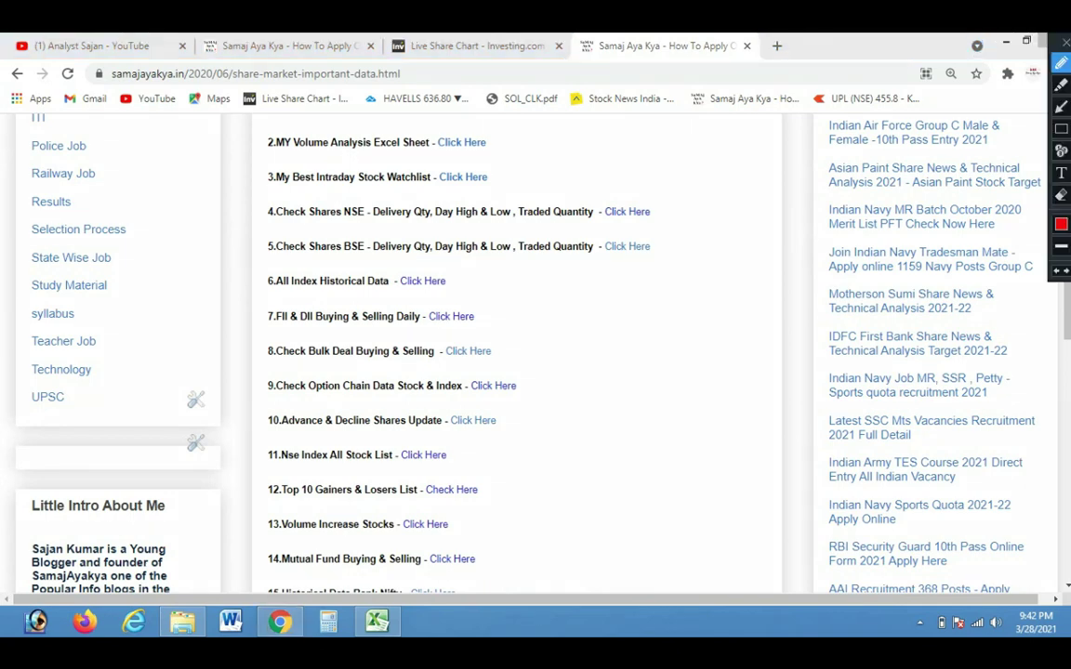
{"action": "left_click_drag", "start_coordinate": [495, 143], "coordinate": [561, 433]}
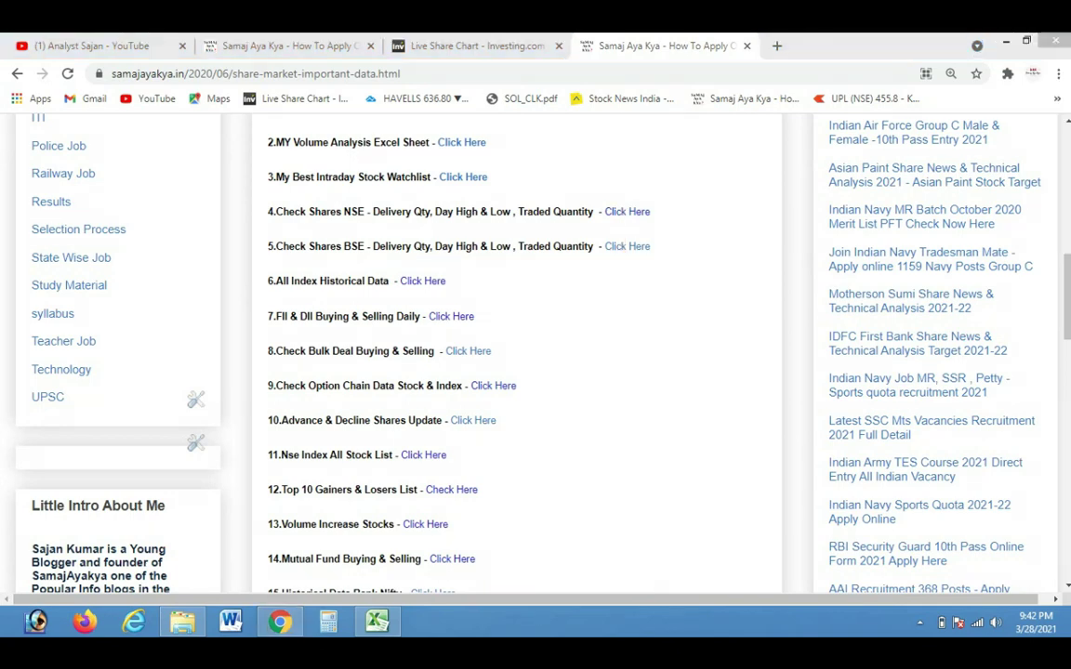
{"action": "scroll", "coordinate": [535, 353], "scroll_direction": "down", "scroll_amount": 2}
{"action": "scroll", "coordinate": [535, 353], "scroll_direction": "down", "scroll_amount": 5}
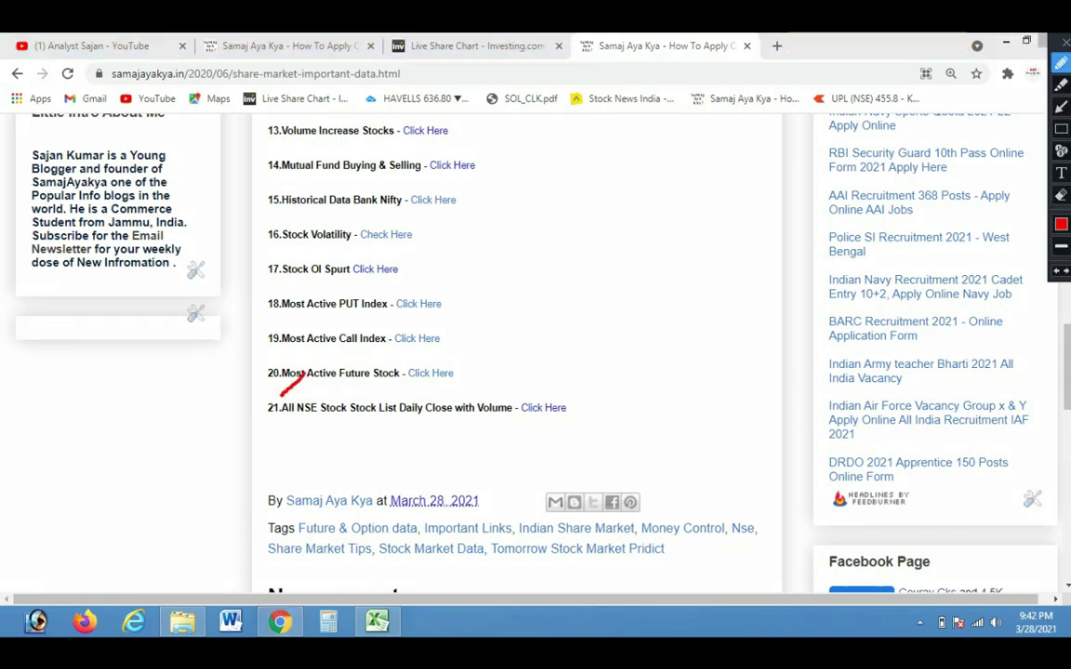
{"action": "left_click_drag", "start_coordinate": [280, 395], "coordinate": [317, 358]}
{"action": "left_click", "coordinate": [1061, 63]}
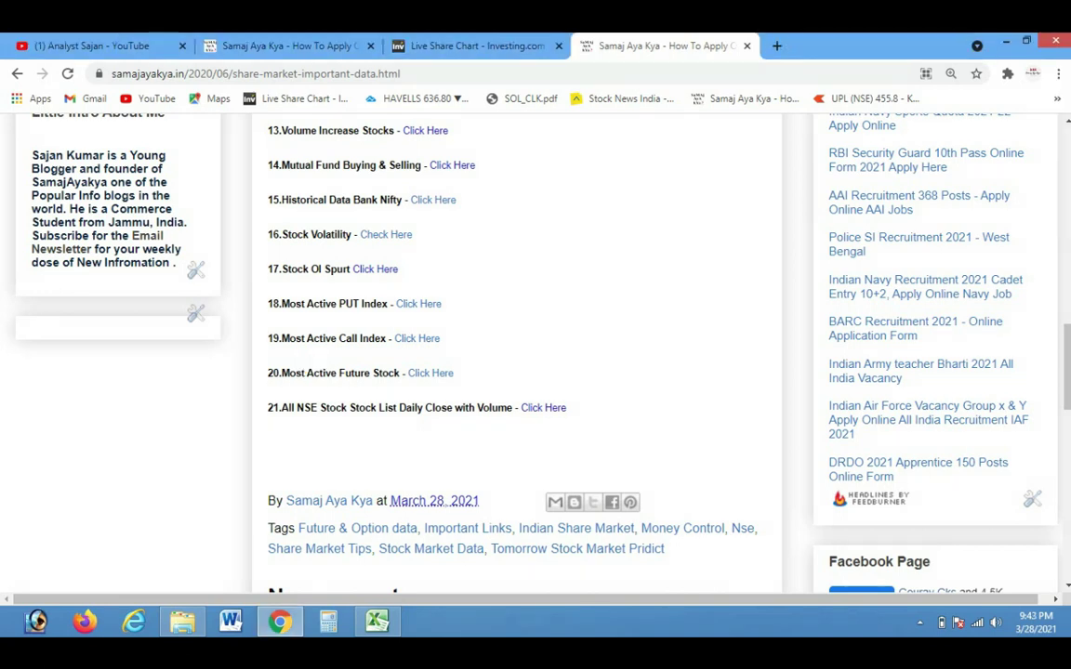
Open a new tab and search Google for SAMAJAYAKYA
{"action": "key", "text": "ctrl+l"}
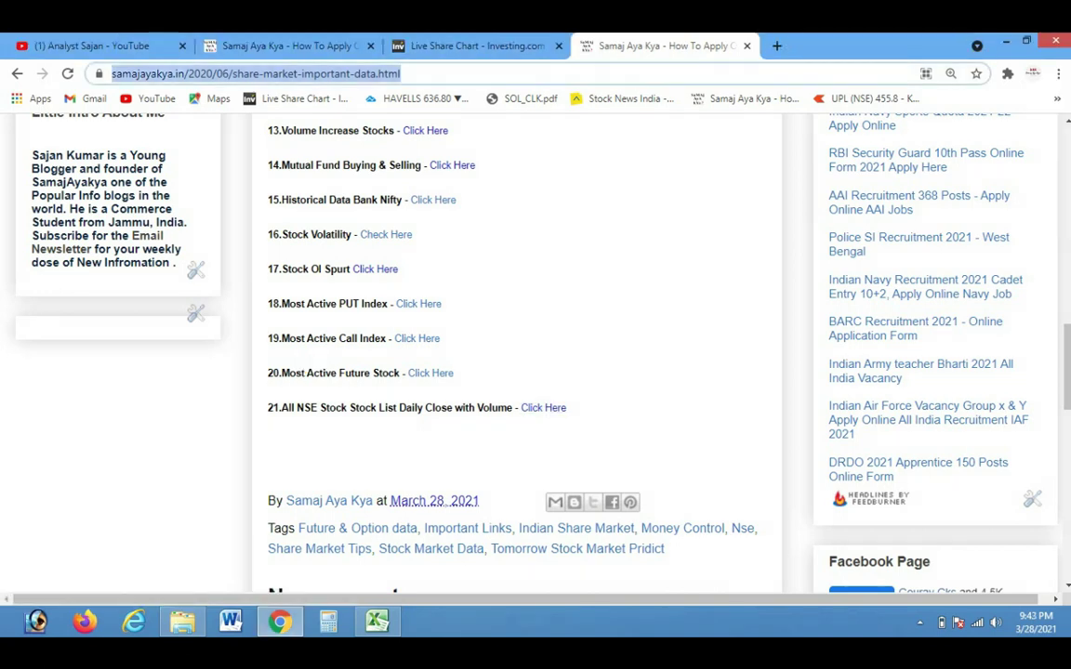
{"action": "key", "text": "ctrl+t"}
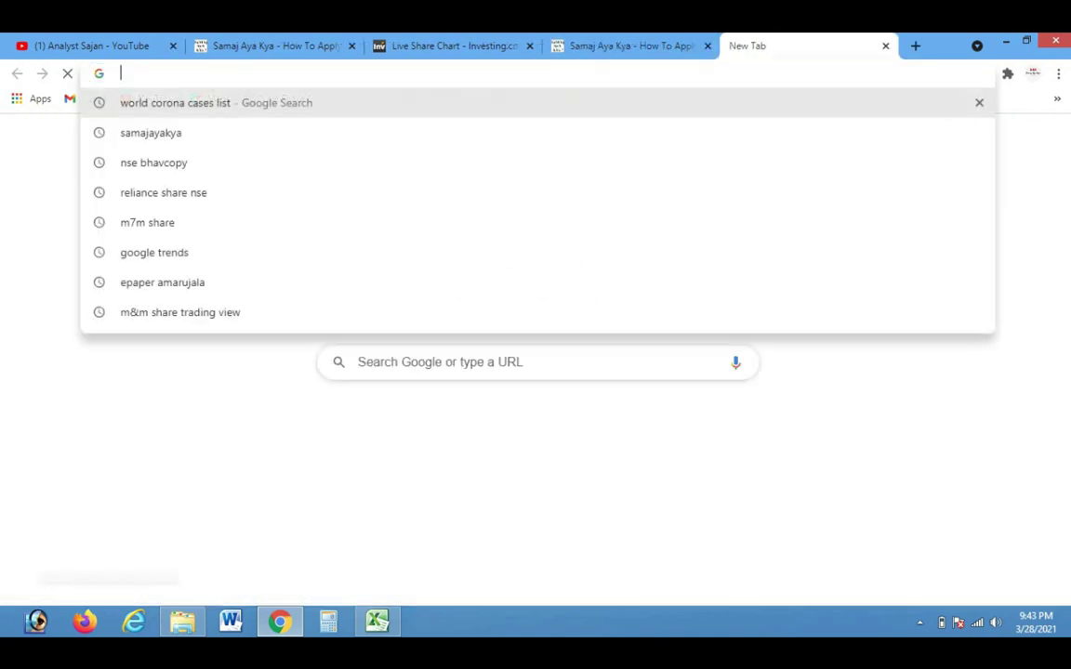
{"action": "type", "text": "SAMAJAYAKY"}
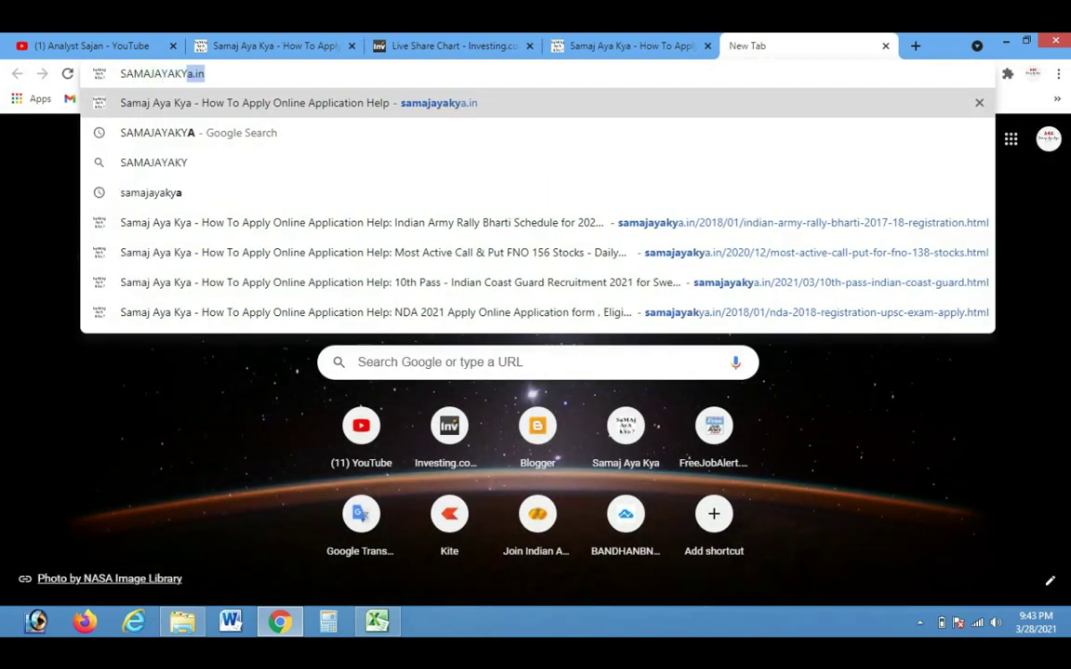
{"action": "type", "text": "A"}
{"action": "key", "text": "BackSpace"}
{"action": "key", "text": "Return"}
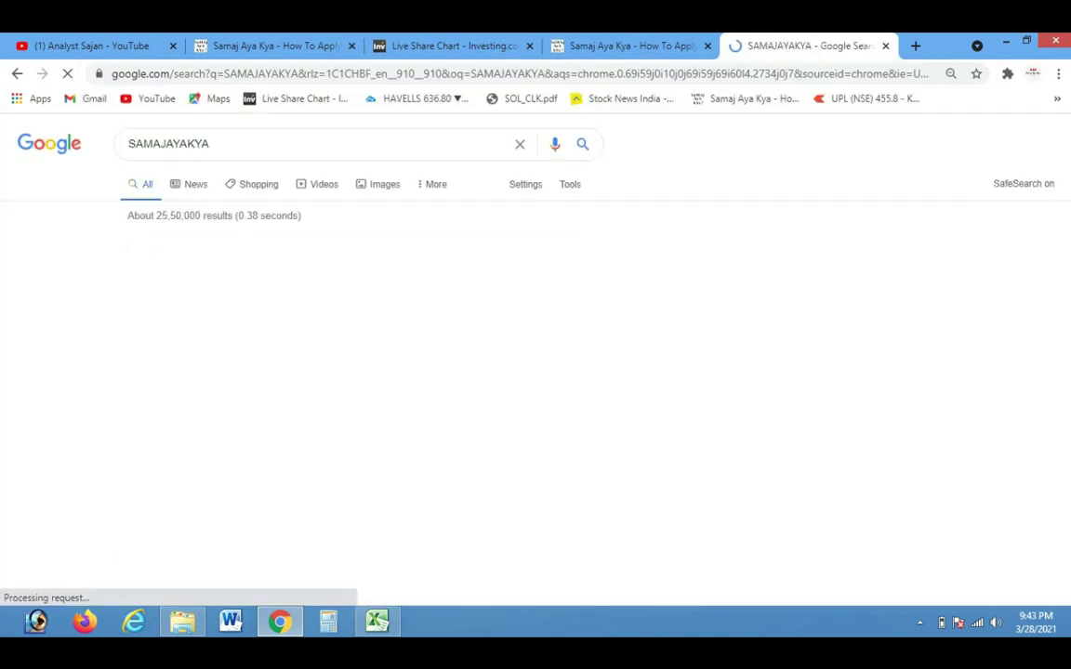
Open the Samaj Aya Kya site from the results and scroll the data article to item 21
{"action": "scroll", "coordinate": [535, 372], "scroll_direction": "down", "scroll_amount": 3}
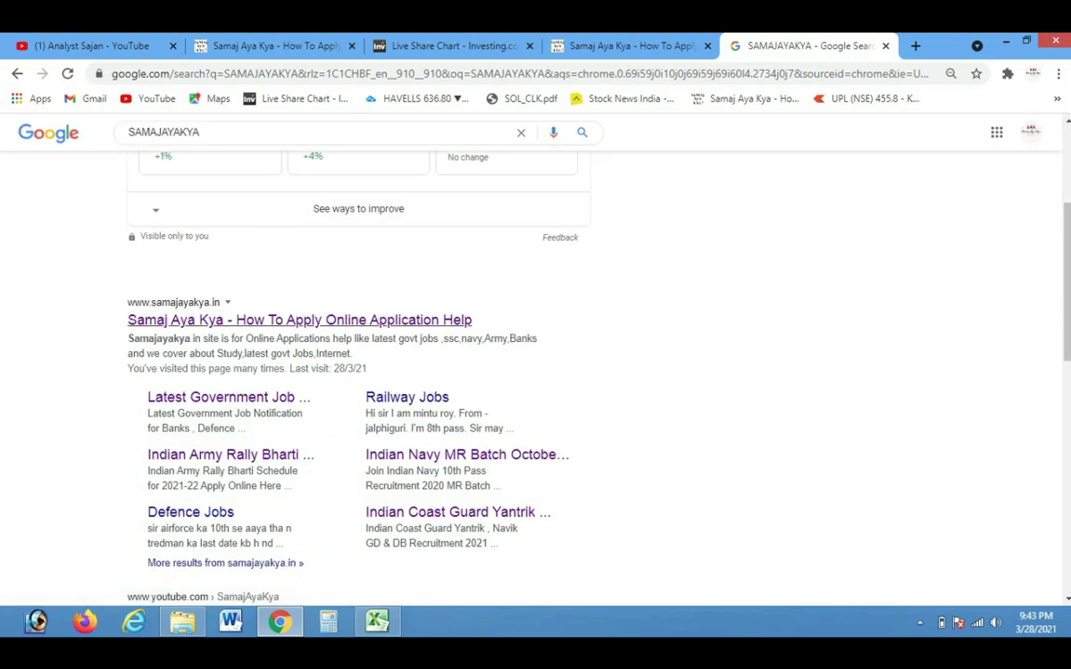
{"action": "left_click", "coordinate": [300, 319]}
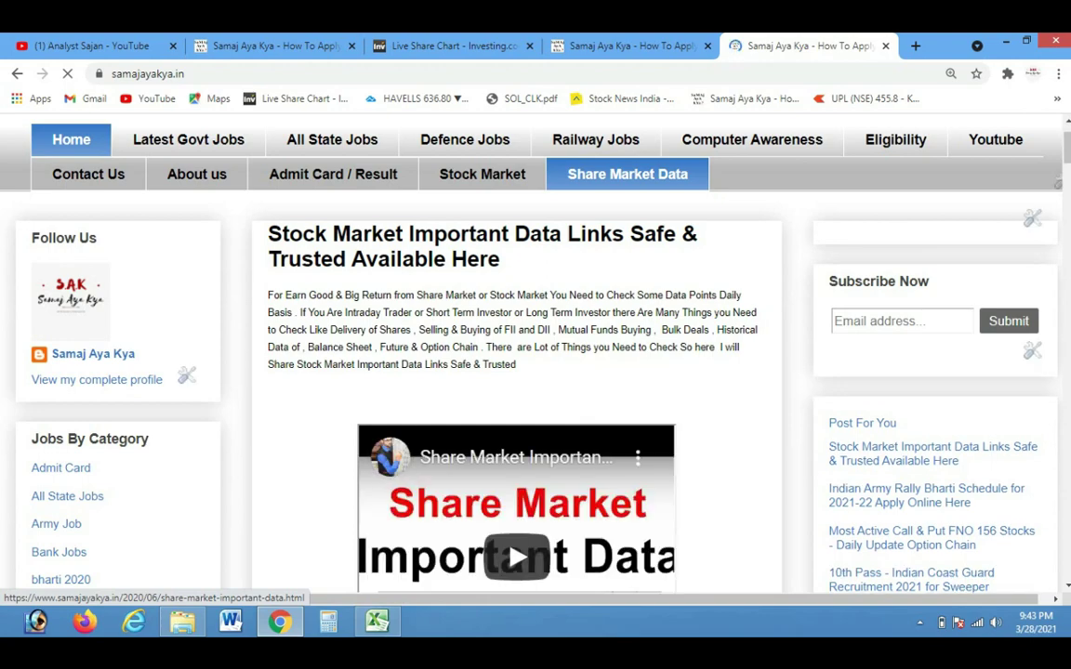
{"action": "scroll", "coordinate": [536, 372], "scroll_direction": "down", "scroll_amount": 3}
{"action": "scroll", "coordinate": [535, 372], "scroll_direction": "down", "scroll_amount": 2}
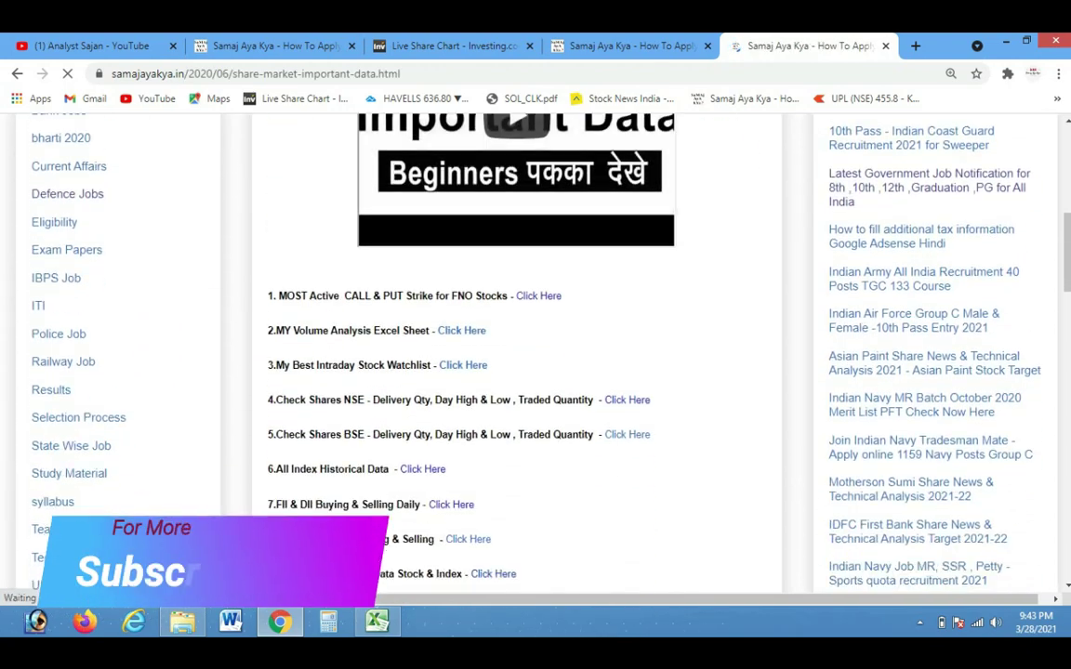
{"action": "scroll", "coordinate": [535, 371], "scroll_direction": "down", "scroll_amount": 3}
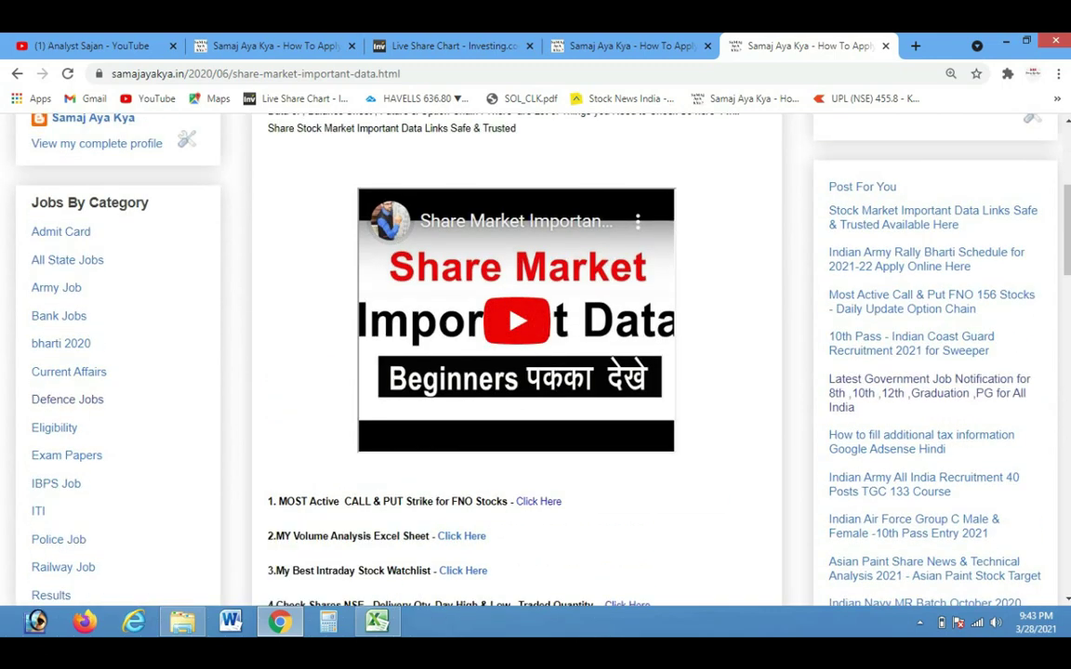
{"action": "scroll", "coordinate": [535, 372], "scroll_direction": "down", "scroll_amount": 5}
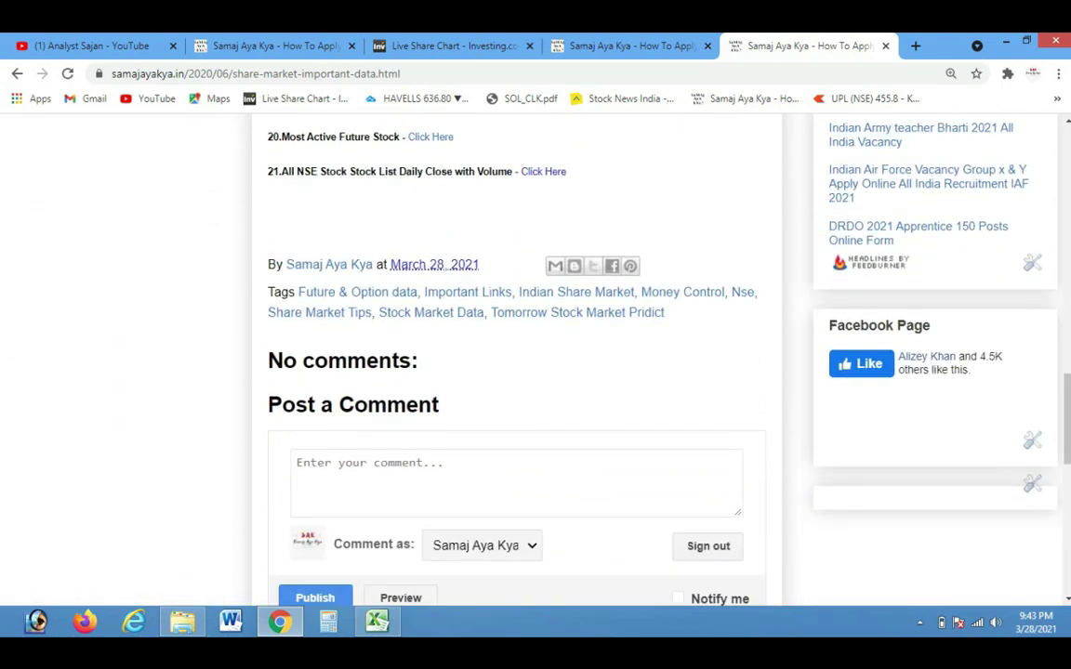
From the daily NSE stock list, download sec_bhavdata_full (6).csv and open it in Excel
{"action": "left_click", "coordinate": [543, 171]}
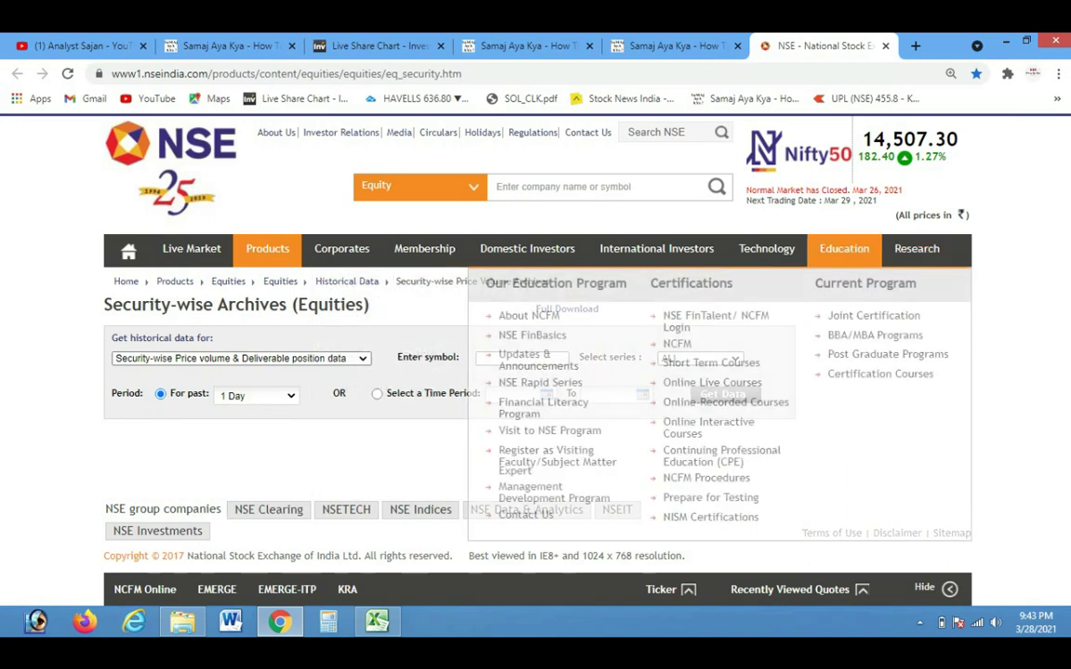
{"action": "left_click", "coordinate": [566, 308]}
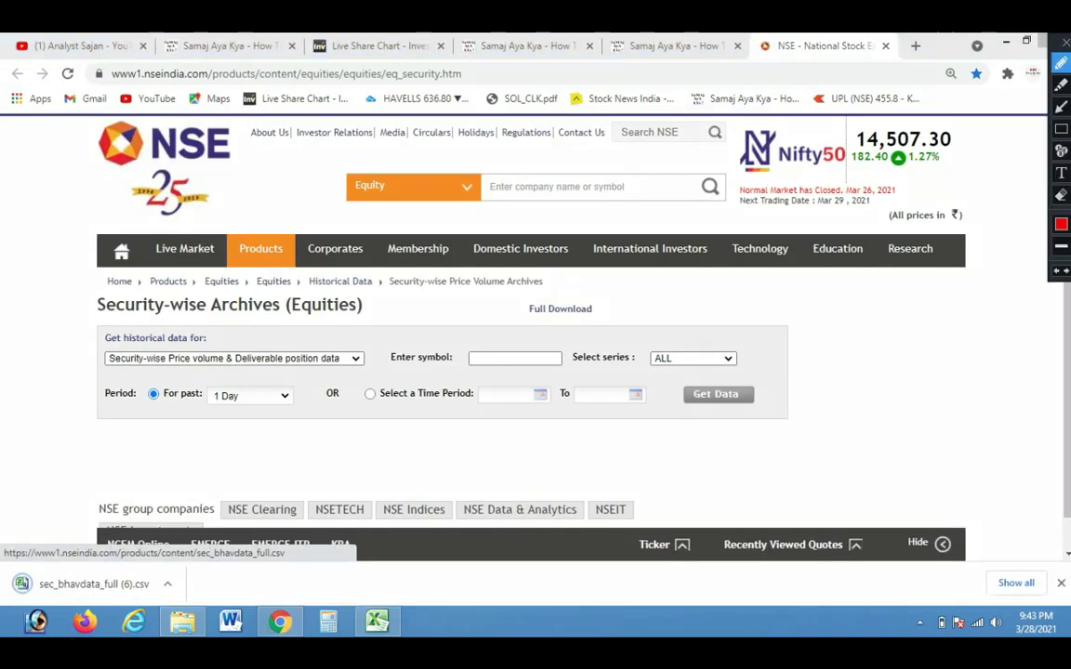
{"action": "left_click_drag", "start_coordinate": [123, 566], "coordinate": [224, 513]}
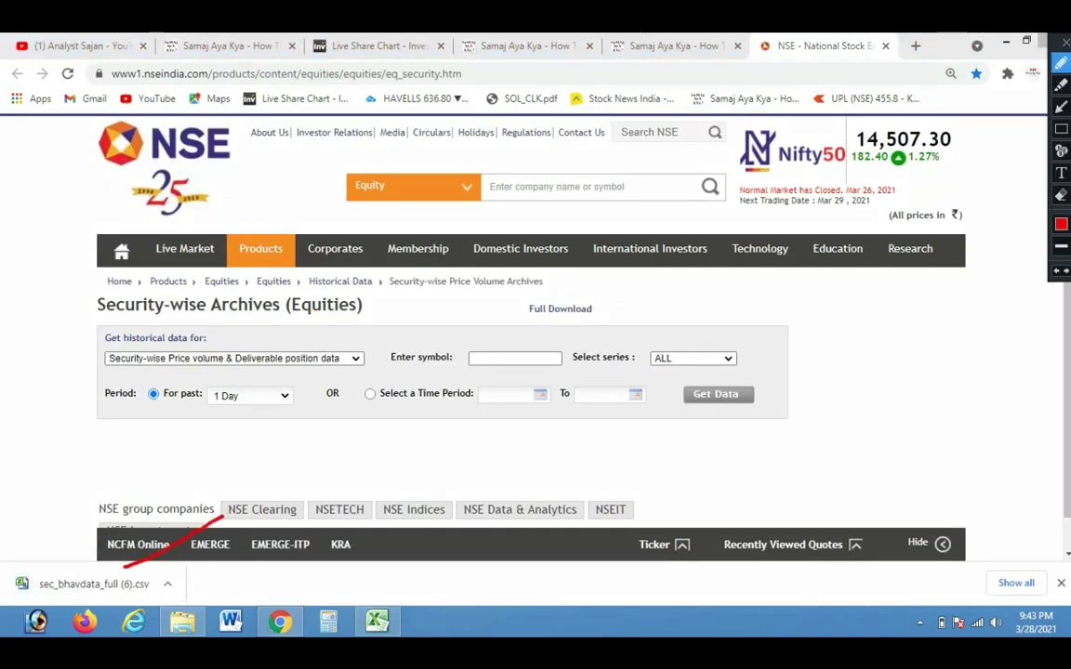
{"action": "key", "text": "Escape"}
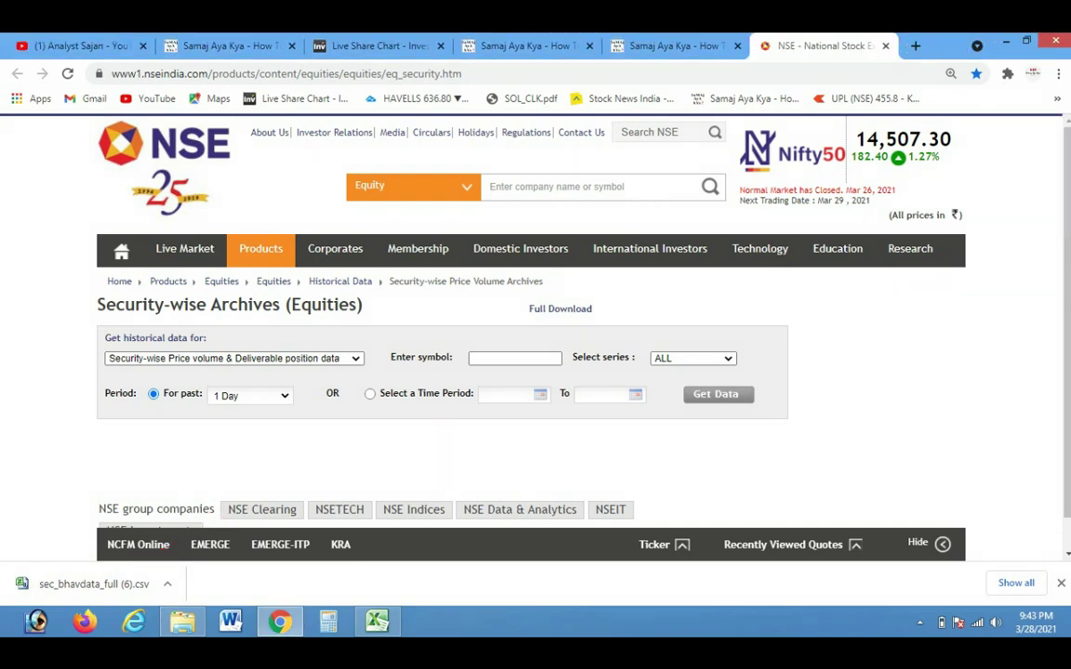
{"action": "left_click", "coordinate": [93, 583]}
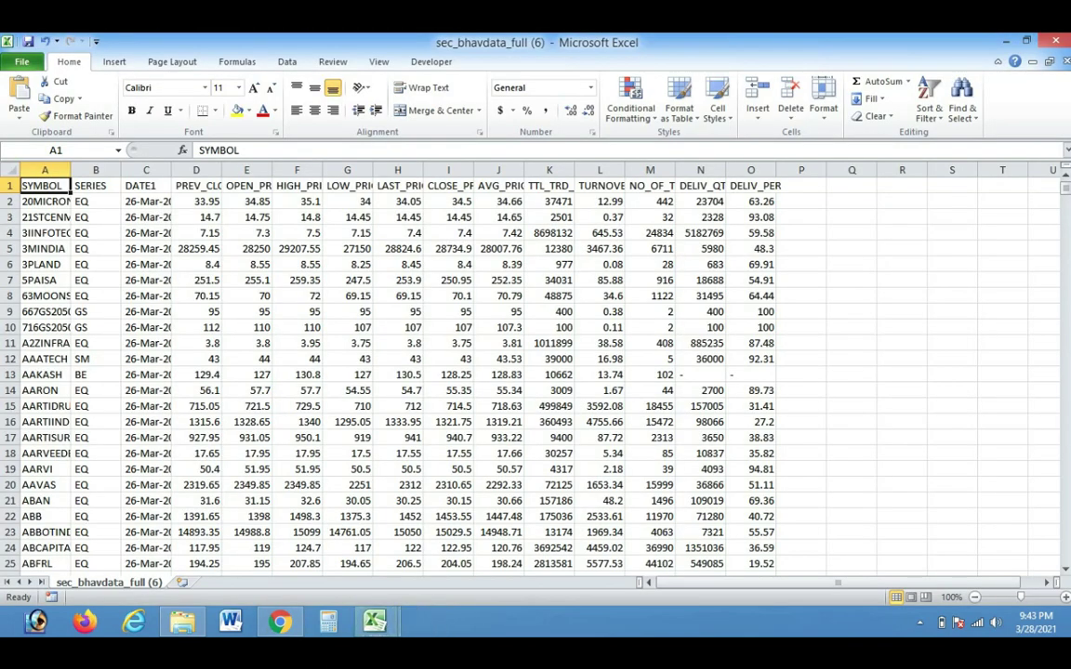
Turn on header filters and filter the SERIES column to show only non-EQ rows
{"action": "left_click", "coordinate": [860, 233]}
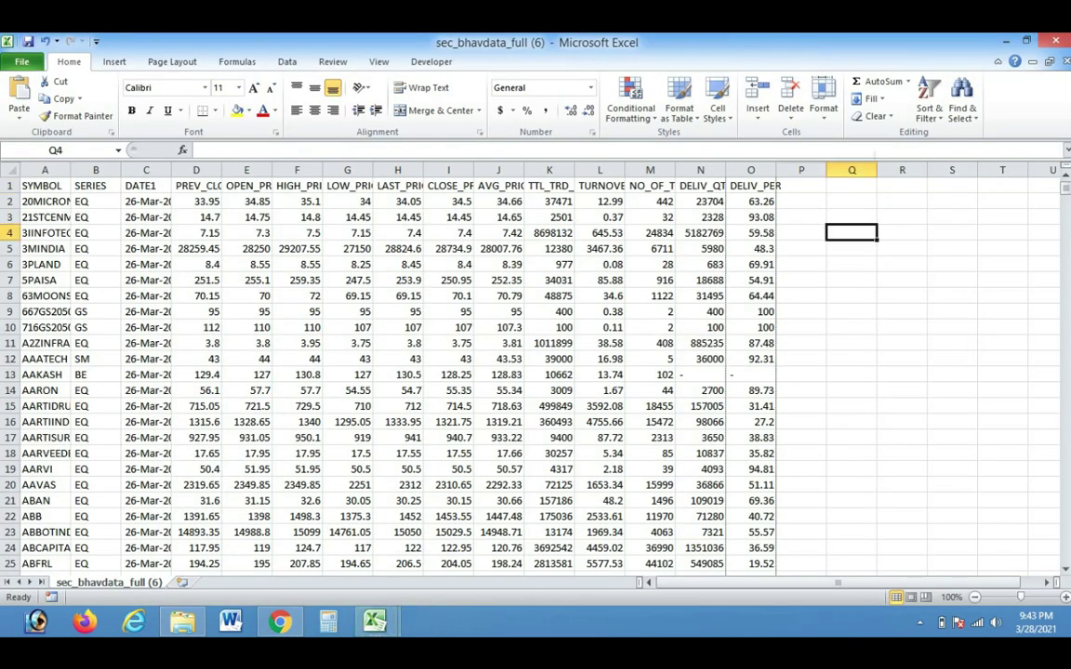
{"action": "left_click", "coordinate": [95, 185]}
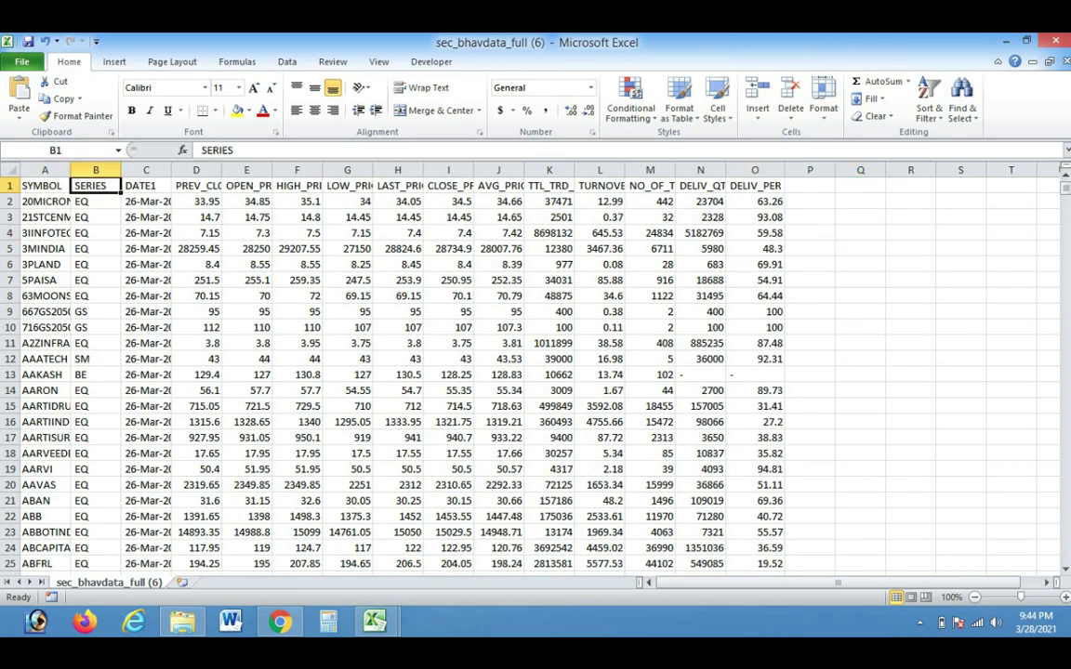
{"action": "left_click", "coordinate": [930, 101]}
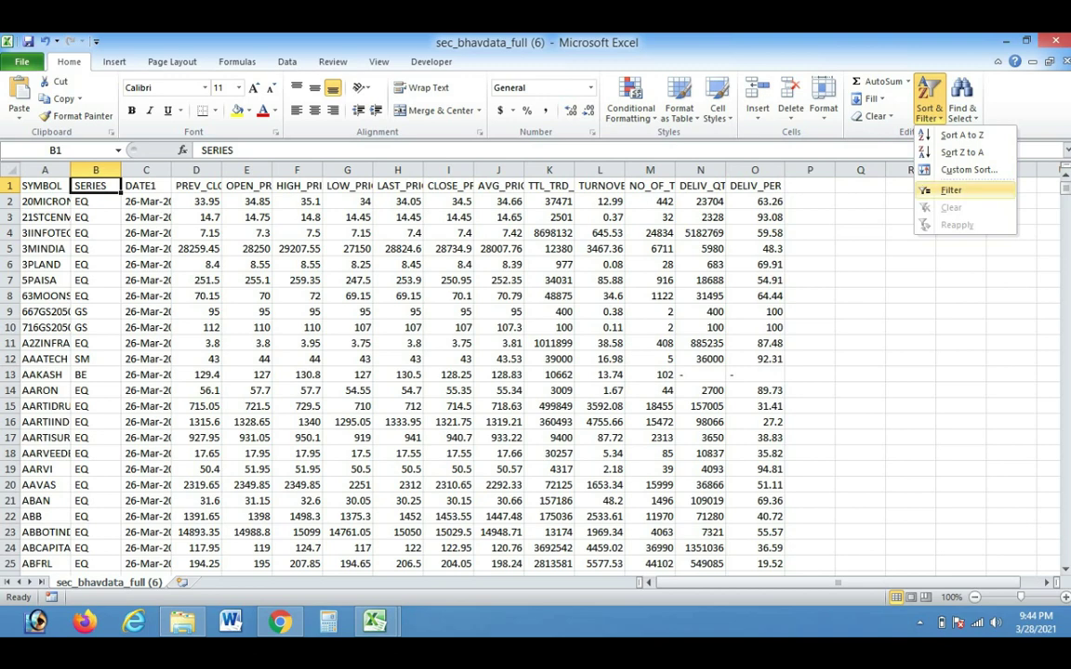
{"action": "left_click", "coordinate": [950, 190]}
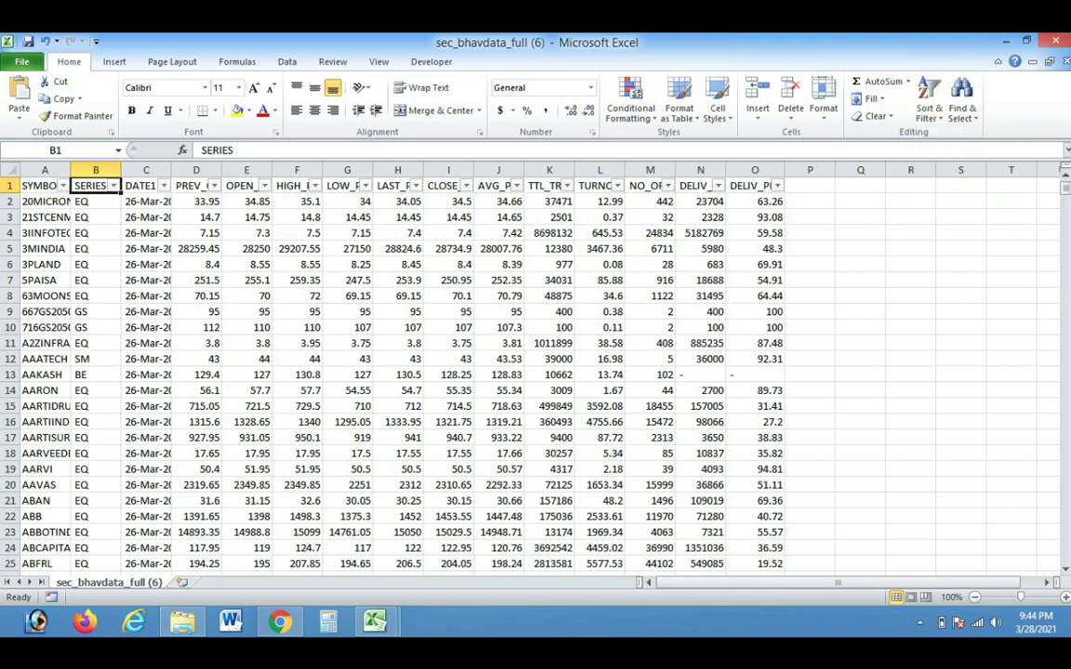
{"action": "key", "text": "alt+Down"}
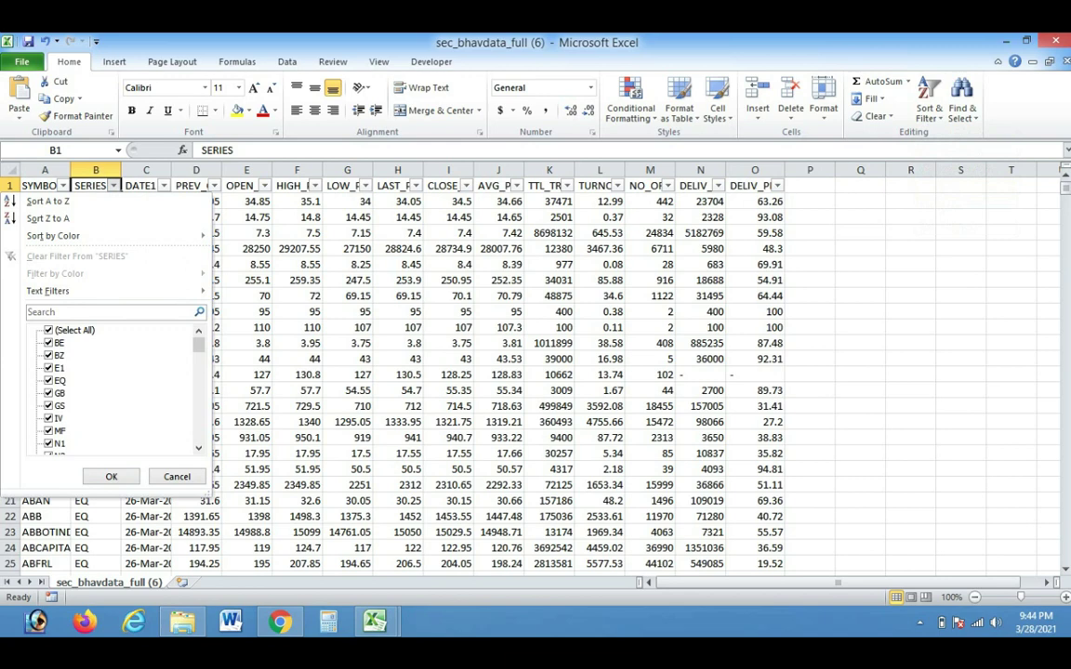
{"action": "left_click", "coordinate": [54, 380]}
{"action": "key", "text": "Return"}
Delete all the visible non-EQ rows as entire sheet rows
{"action": "left_click", "coordinate": [45, 201]}
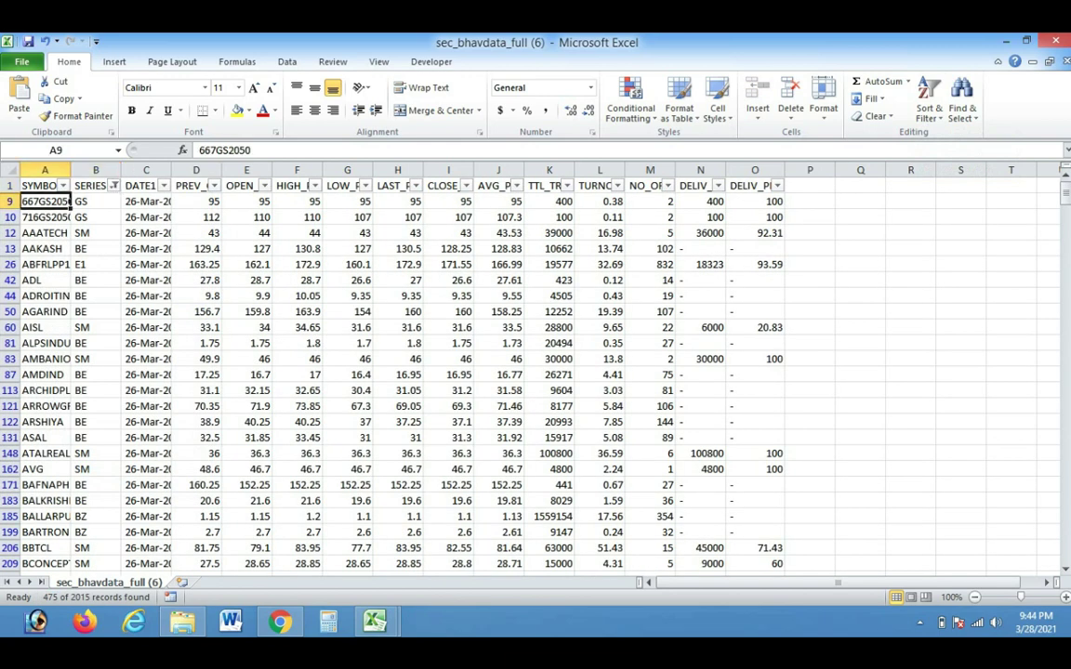
{"action": "key", "text": "ctrl+shift+Right"}
{"action": "key", "text": "ctrl+shift+Down"}
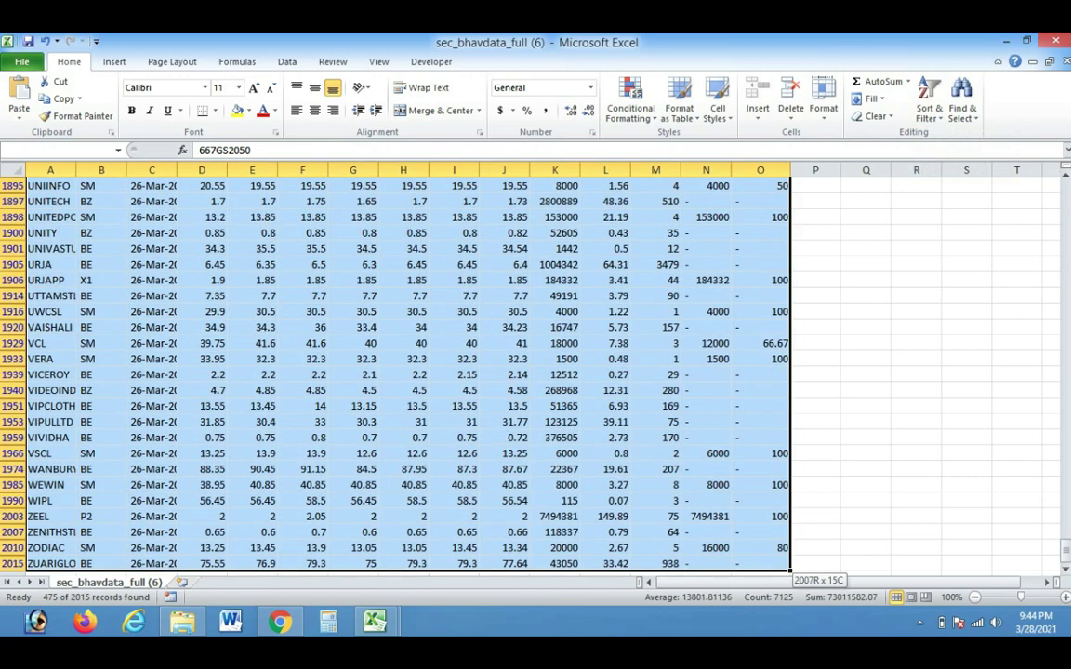
{"action": "right_click", "coordinate": [423, 282]}
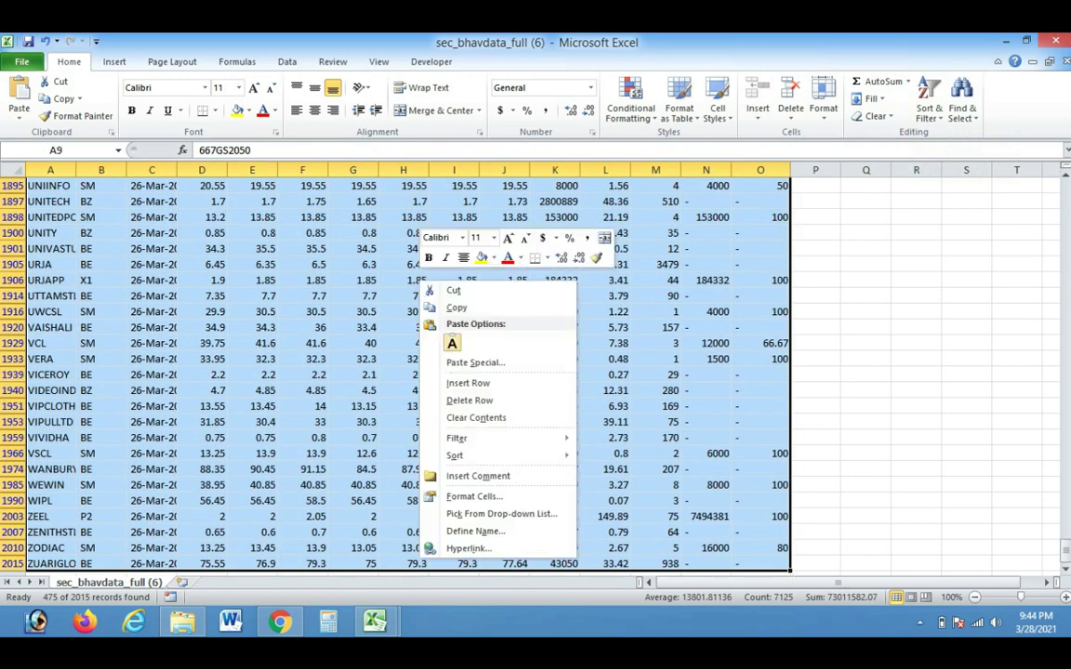
{"action": "left_click", "coordinate": [470, 401]}
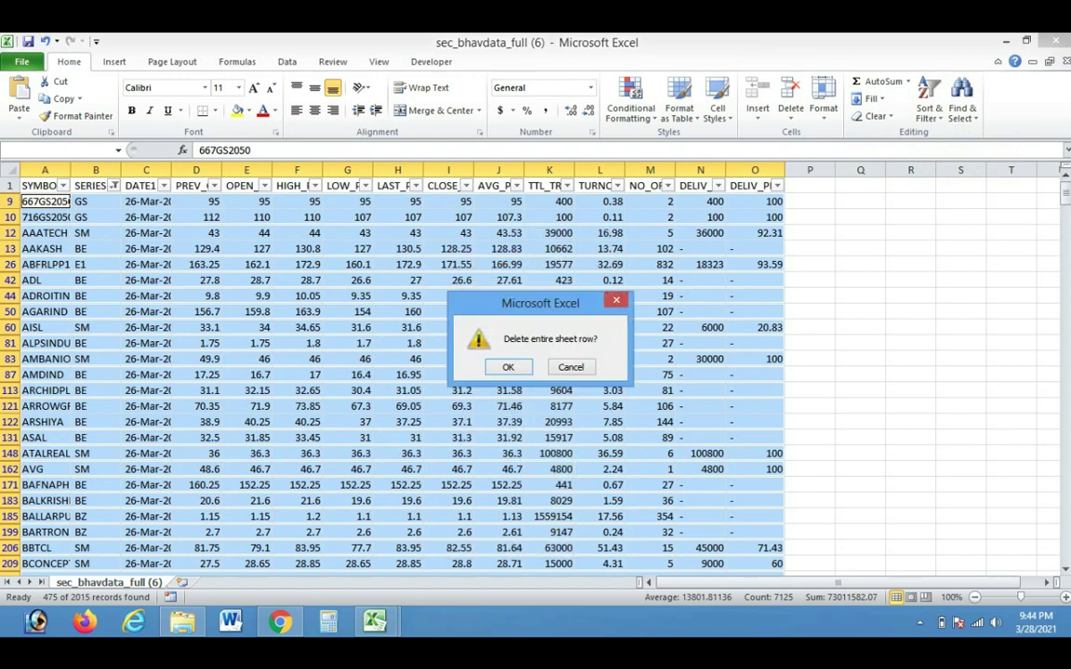
{"action": "key", "text": "Return"}
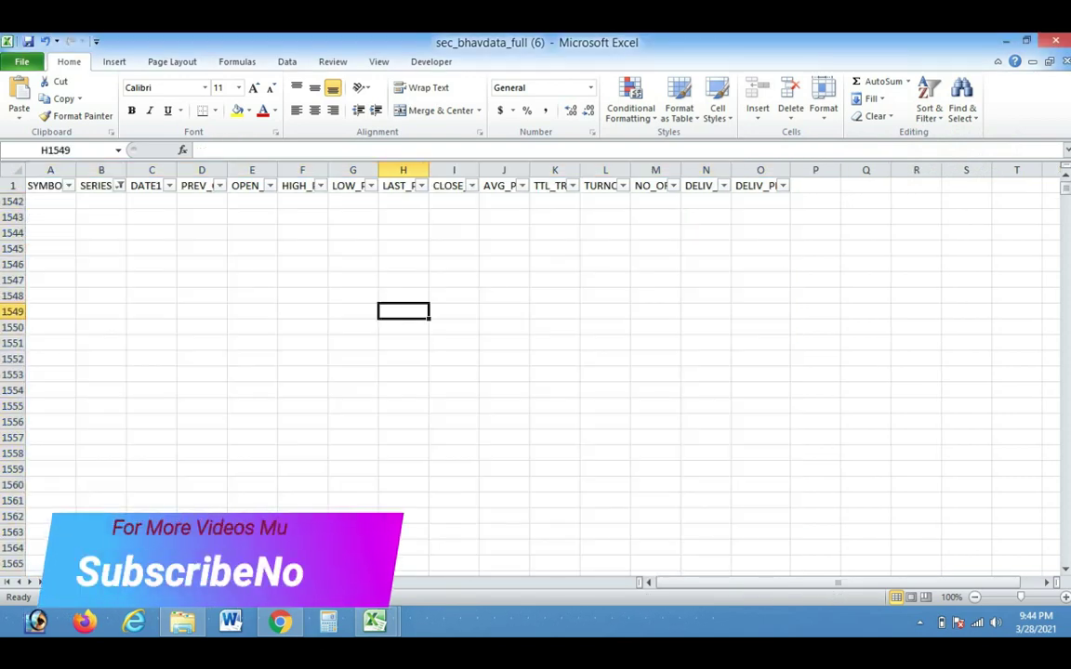
Clear the SERIES filter so all the remaining EQ stocks show
{"action": "left_click", "coordinate": [119, 185]}
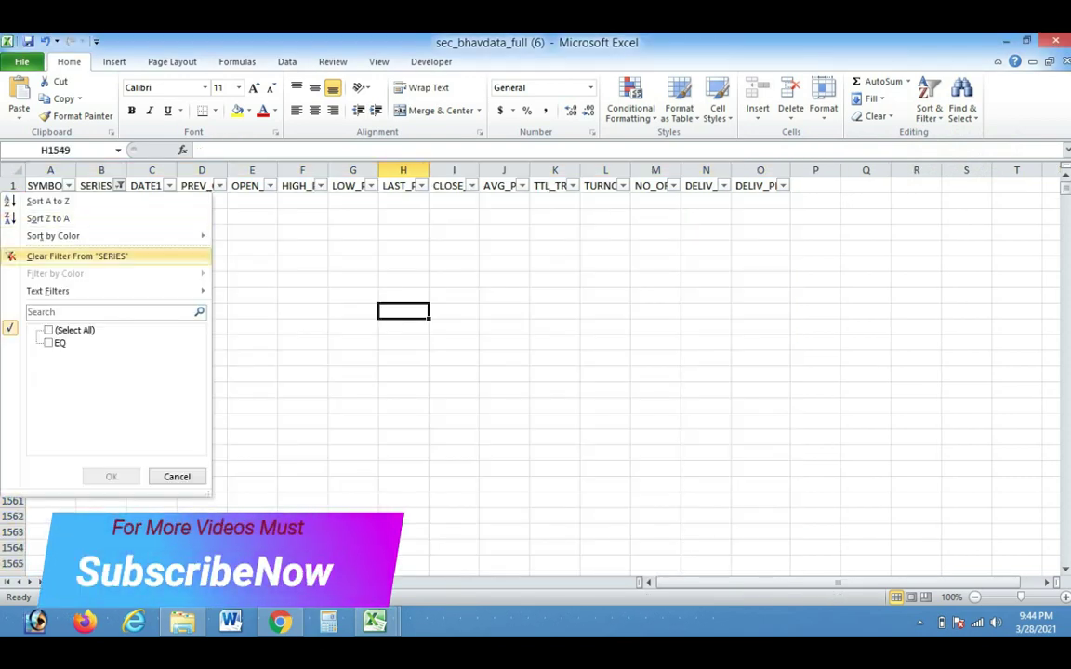
{"action": "left_click", "coordinate": [76, 255]}
{"action": "left_click", "coordinate": [397, 296]}
{"action": "left_click", "coordinate": [960, 280]}
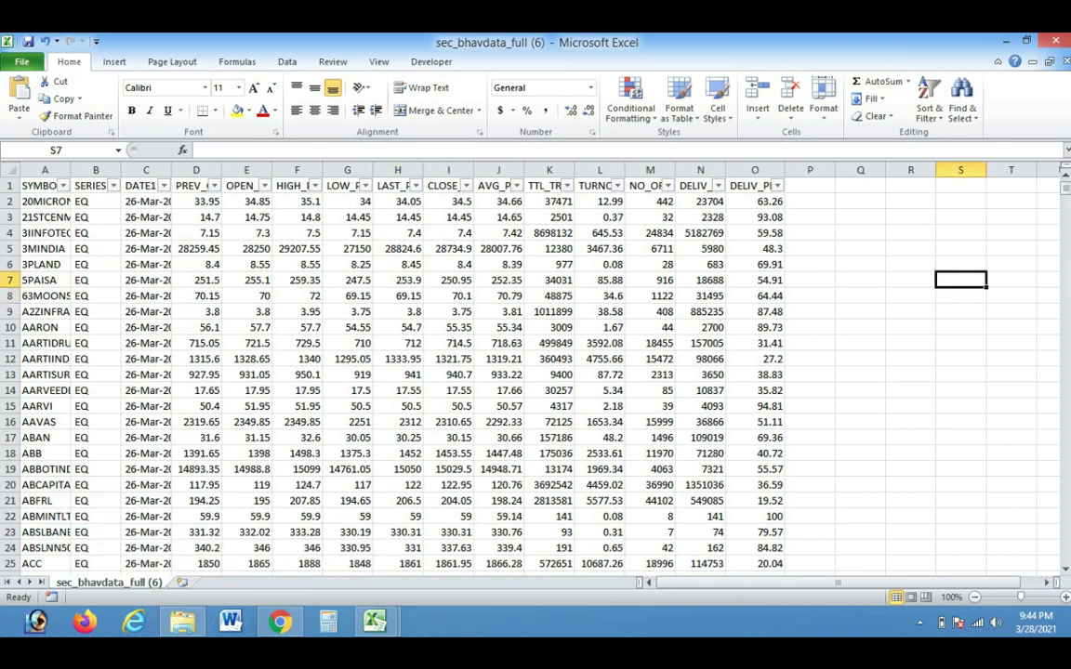
{"action": "left_click", "coordinate": [810, 264]}
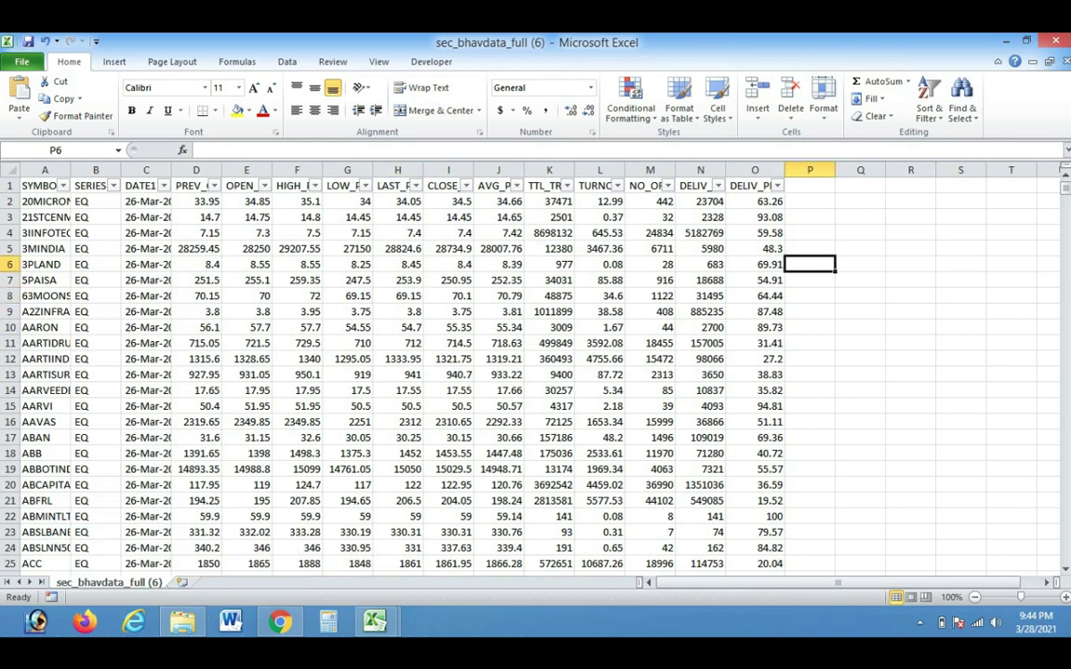
Widen the DELIV_PER and DELIV_QTY columns and autofit column K to TTL_TRD_QNTY
{"action": "left_click_drag", "start_coordinate": [784, 170], "coordinate": [804, 171]}
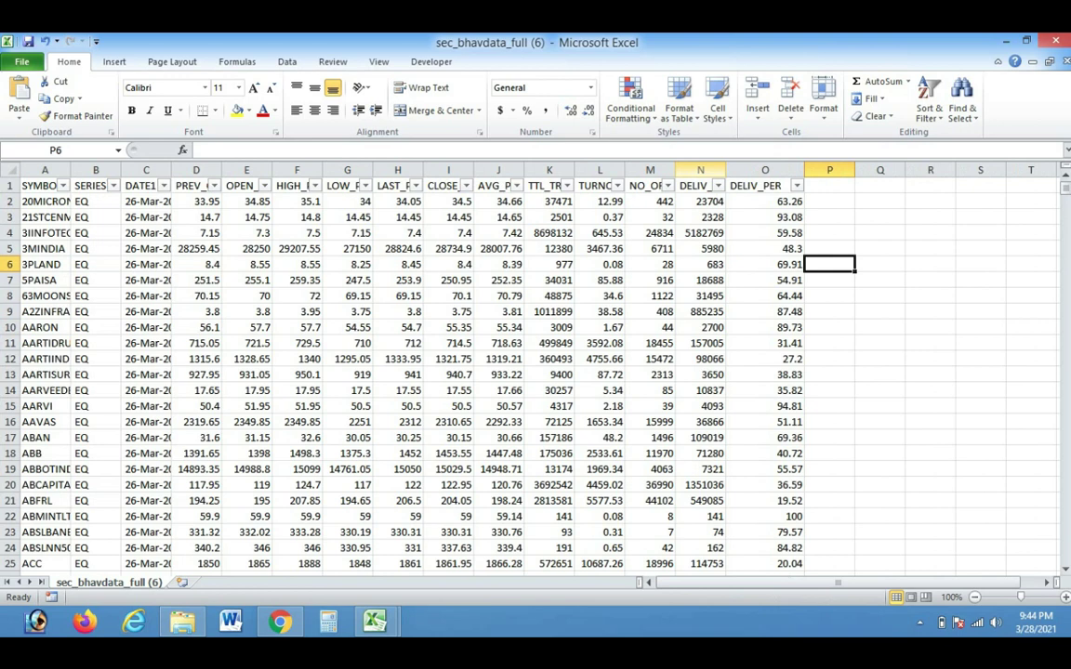
{"action": "left_click_drag", "start_coordinate": [726, 170], "coordinate": [747, 170]}
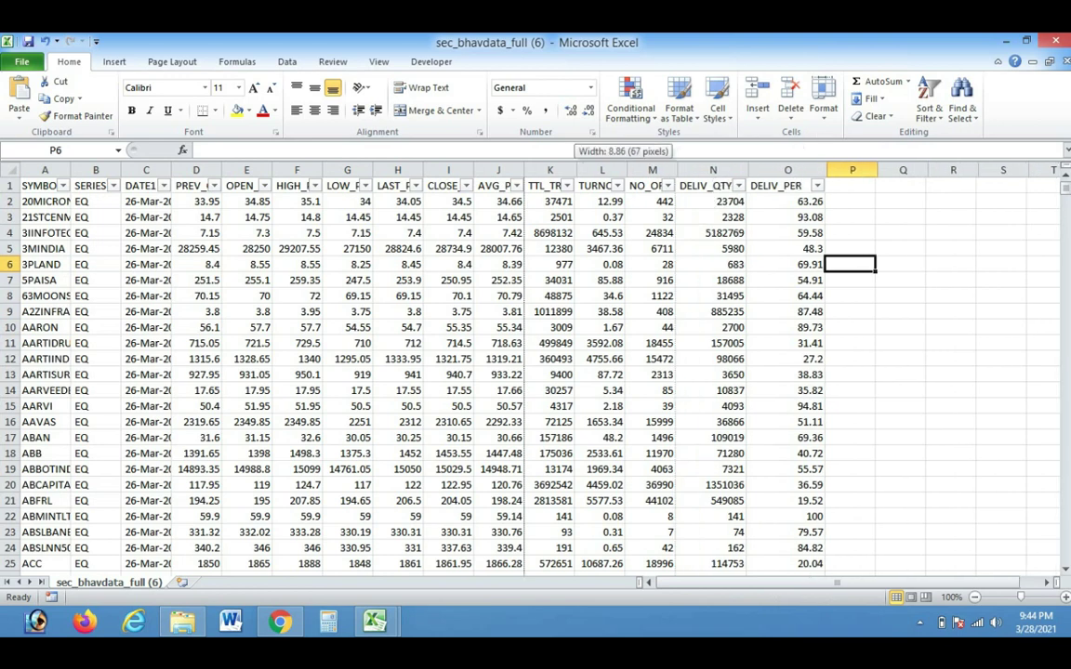
{"action": "left_click_drag", "start_coordinate": [575, 170], "coordinate": [603, 170]}
{"action": "double_click", "coordinate": [601, 170]}
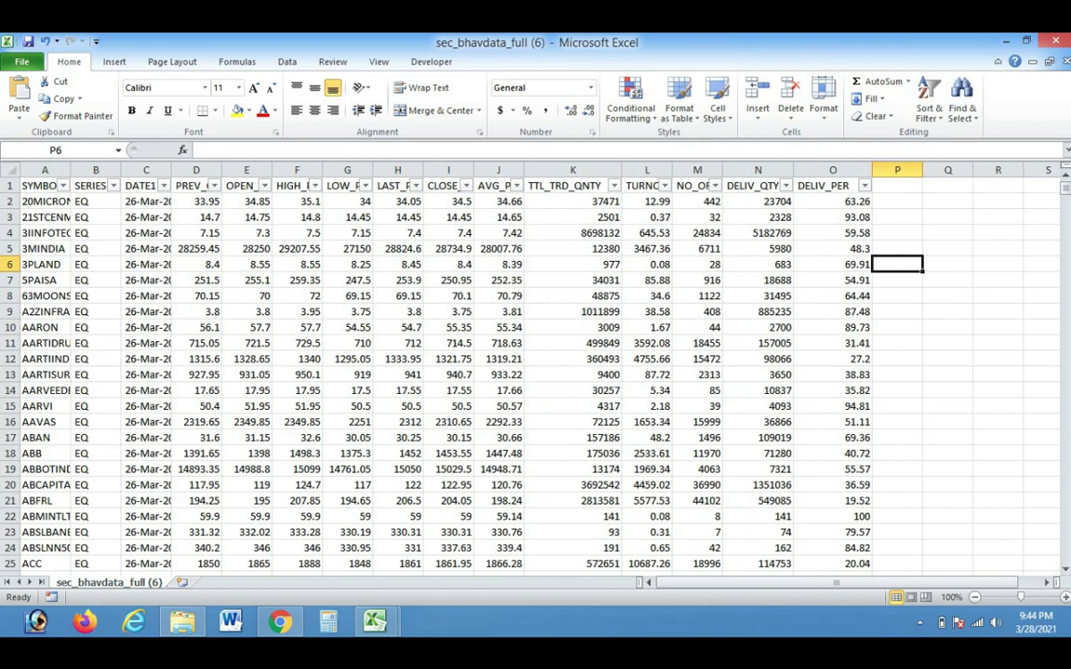
{"action": "left_click", "coordinate": [571, 185]}
{"action": "left_click", "coordinate": [614, 185]}
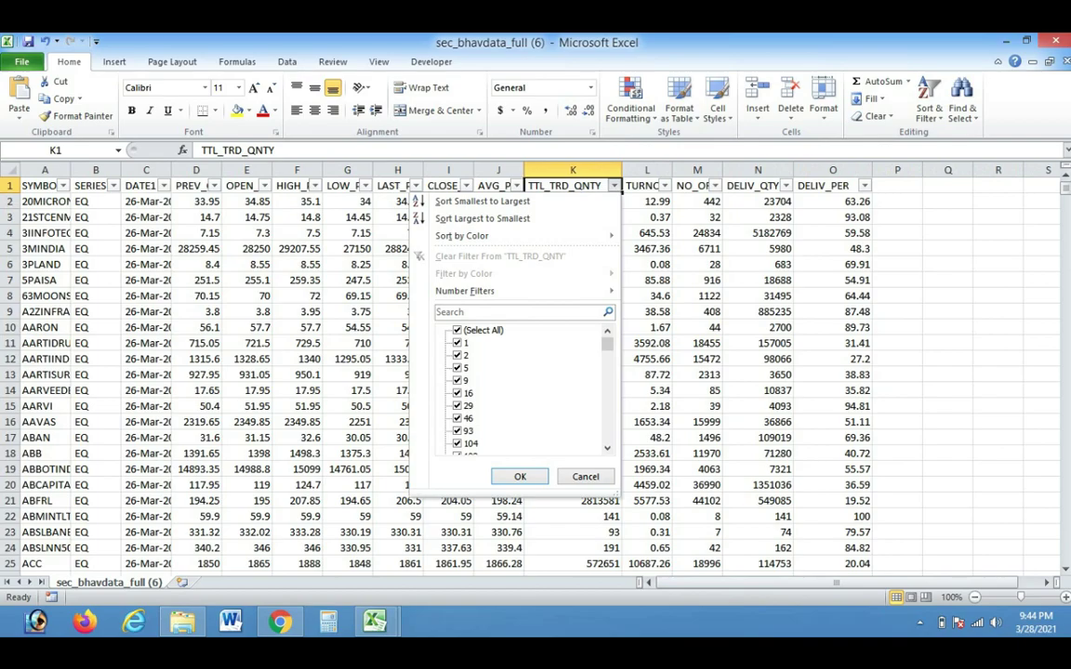
{"action": "left_click", "coordinate": [483, 217]}
{"action": "scroll", "coordinate": [483, 217], "scroll_direction": "down", "scroll_amount": 3}
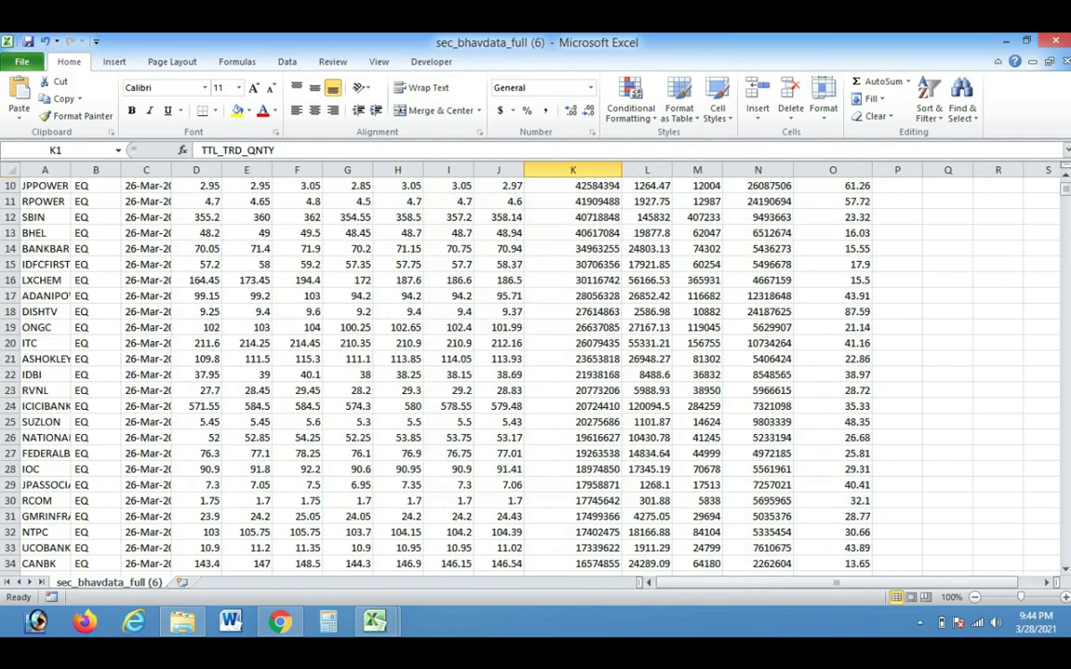
{"action": "scroll", "coordinate": [437, 372], "scroll_direction": "down", "scroll_amount": 8}
{"action": "scroll", "coordinate": [437, 372], "scroll_direction": "down", "scroll_amount": 7}
{"action": "scroll", "coordinate": [437, 372], "scroll_direction": "down", "scroll_amount": 5}
{"action": "scroll", "coordinate": [437, 372], "scroll_direction": "down", "scroll_amount": 4}
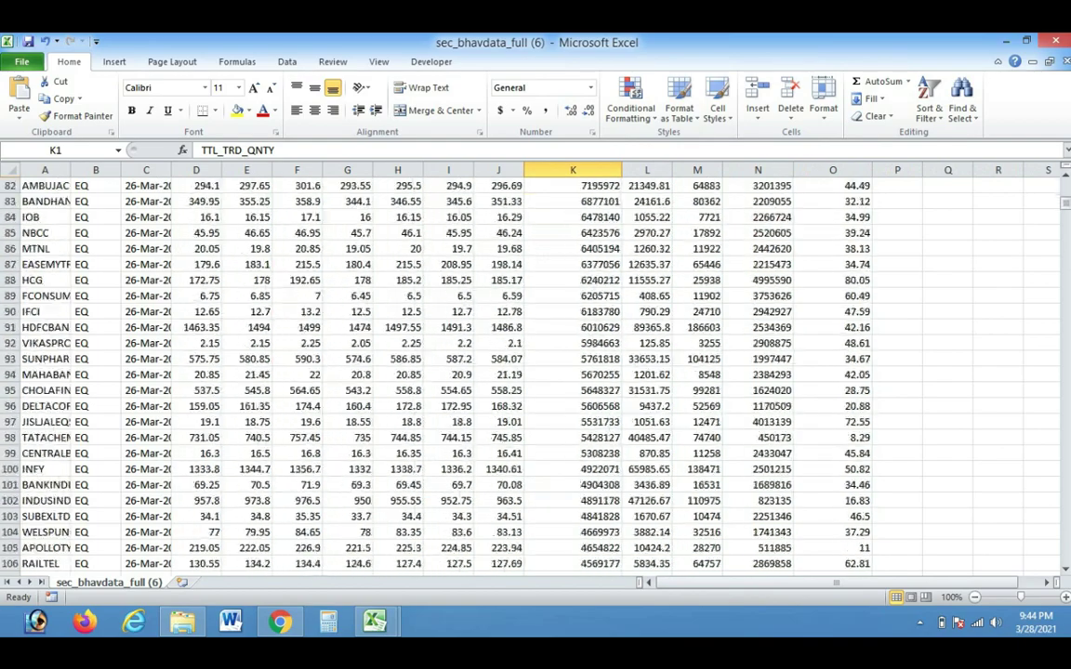
{"action": "scroll", "coordinate": [437, 372], "scroll_direction": "down", "scroll_amount": 6}
{"action": "scroll", "coordinate": [437, 372], "scroll_direction": "down", "scroll_amount": 9}
{"action": "scroll", "coordinate": [437, 371], "scroll_direction": "down", "scroll_amount": 8}
{"action": "scroll", "coordinate": [437, 372], "scroll_direction": "down", "scroll_amount": 7}
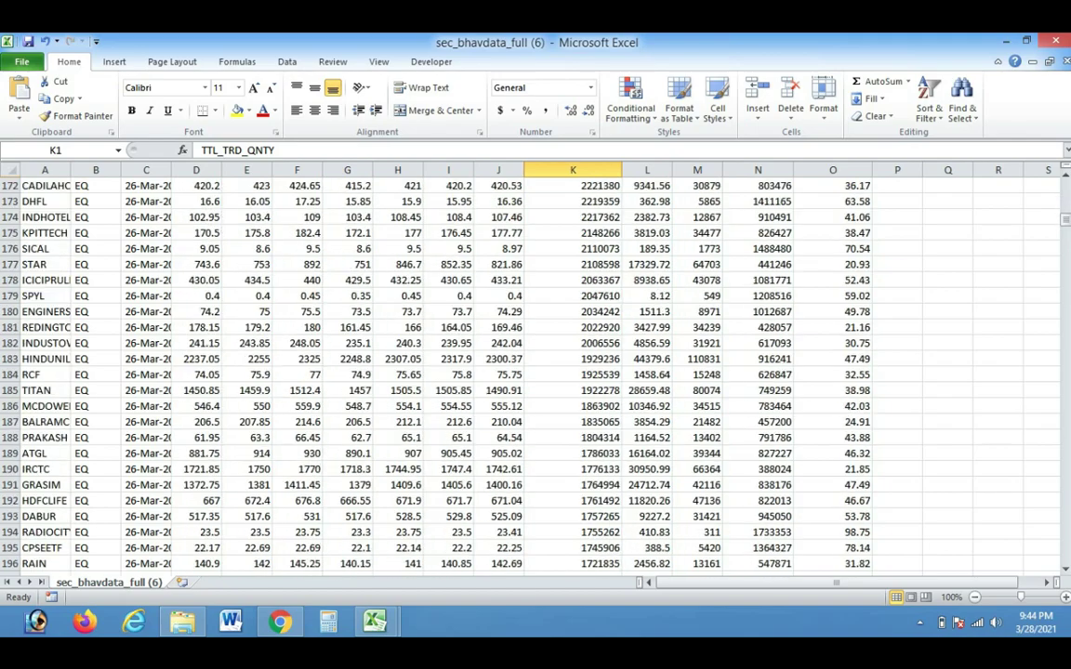
{"action": "scroll", "coordinate": [437, 372], "scroll_direction": "down", "scroll_amount": 6}
{"action": "scroll", "coordinate": [437, 371], "scroll_direction": "down", "scroll_amount": 6}
{"action": "scroll", "coordinate": [437, 372], "scroll_direction": "down", "scroll_amount": 5}
{"action": "scroll", "coordinate": [436, 372], "scroll_direction": "down", "scroll_amount": 7}
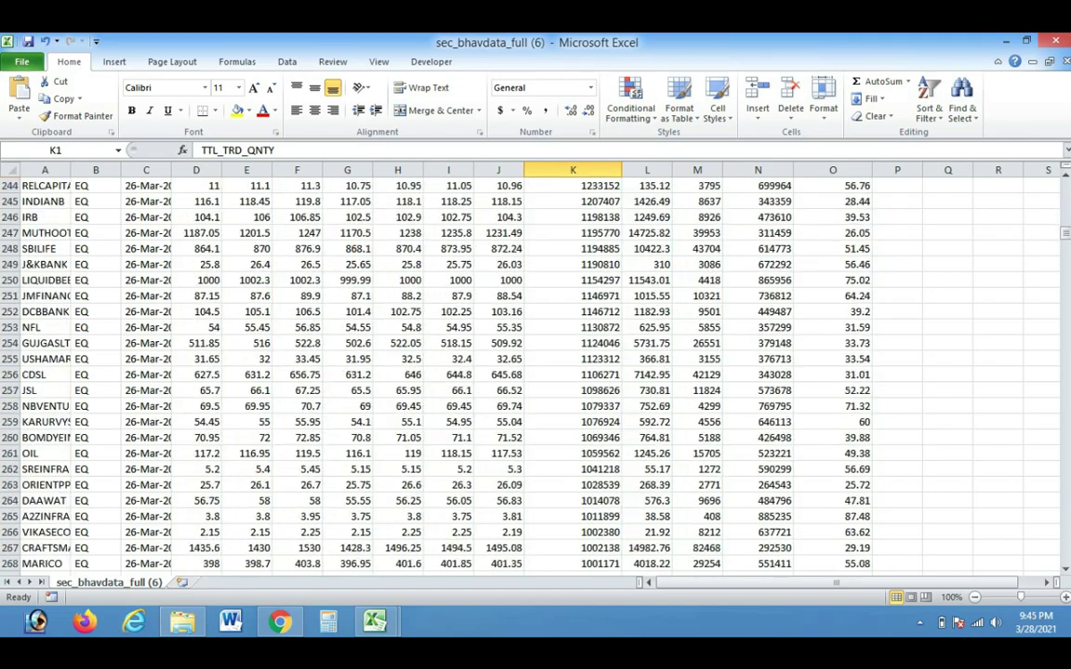
{"action": "left_click", "coordinate": [573, 343]}
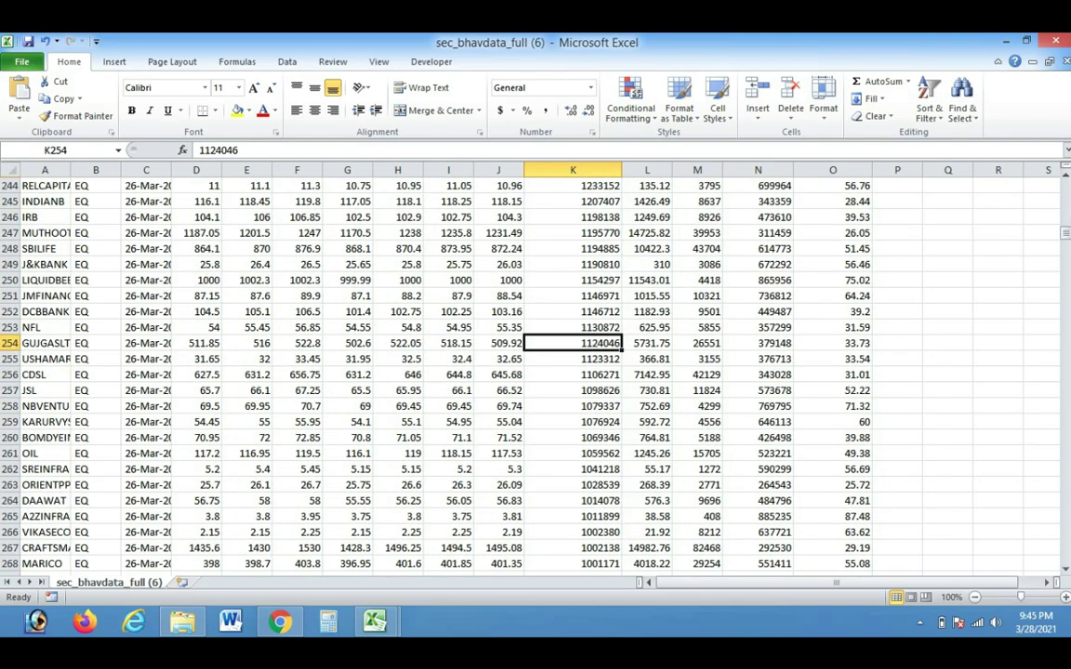
{"action": "left_click", "coordinate": [573, 358]}
{"action": "left_click", "coordinate": [572, 374]}
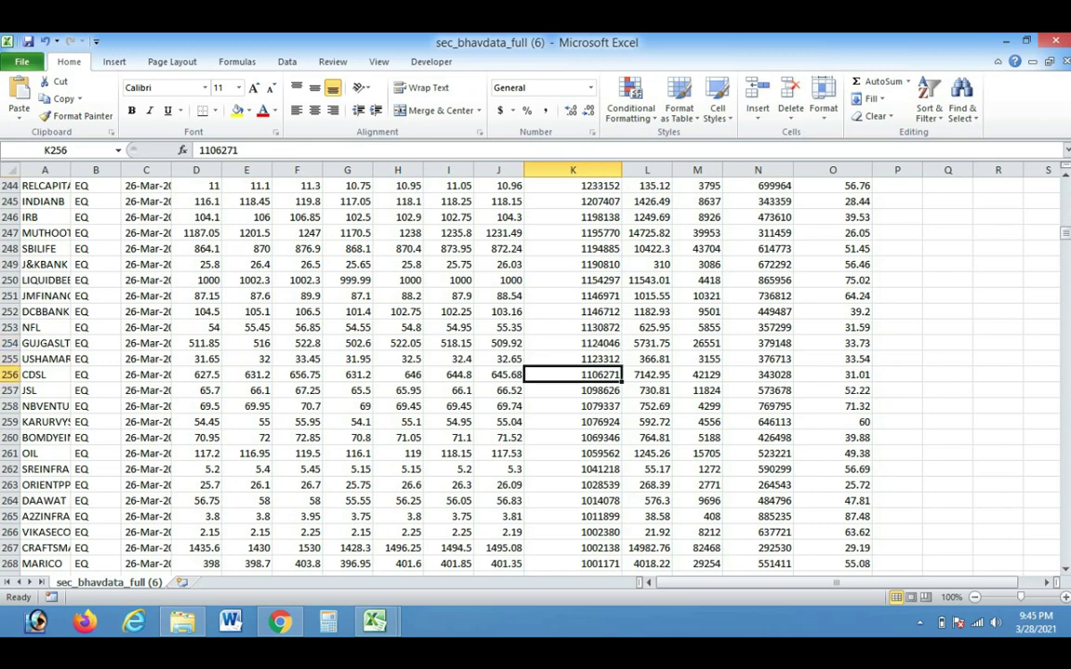
{"action": "left_click", "coordinate": [573, 391]}
{"action": "scroll", "coordinate": [572, 372], "scroll_direction": "down", "scroll_amount": 1}
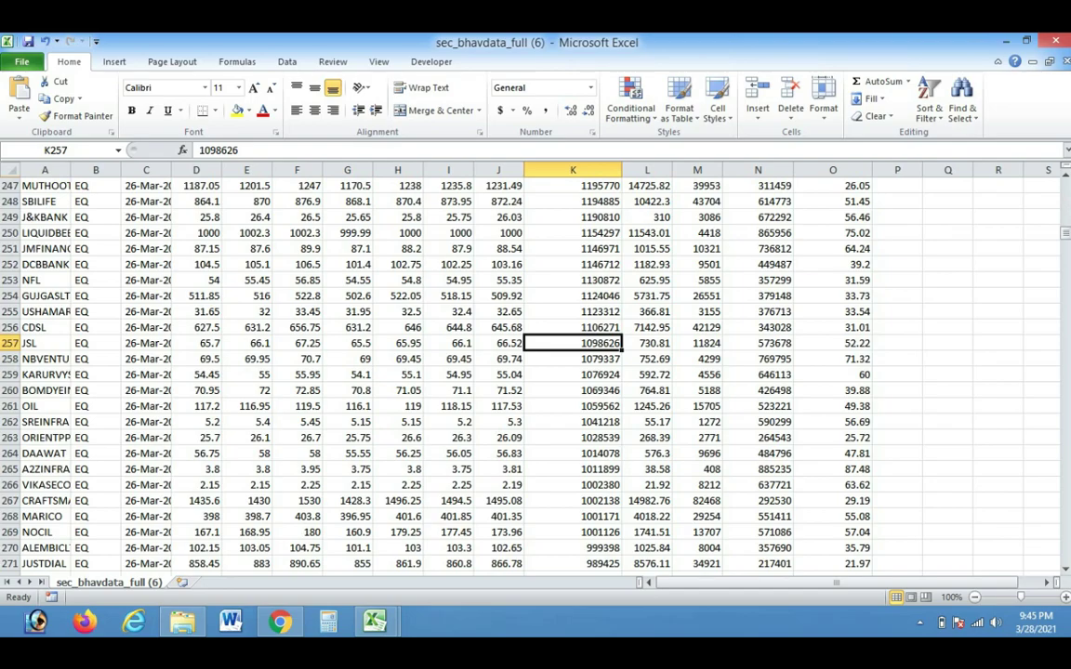
{"action": "scroll", "coordinate": [535, 372], "scroll_direction": "down", "scroll_amount": 5}
{"action": "scroll", "coordinate": [536, 371], "scroll_direction": "down", "scroll_amount": 2}
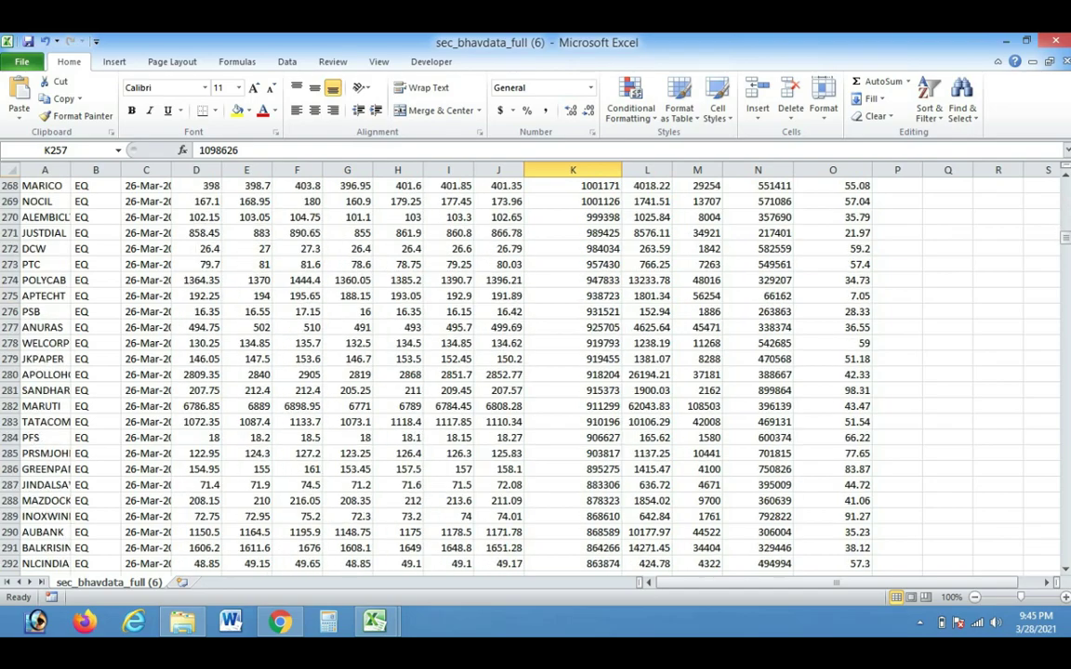
{"action": "scroll", "coordinate": [535, 372], "scroll_direction": "down", "scroll_amount": 14}
{"action": "scroll", "coordinate": [535, 372], "scroll_direction": "down", "scroll_amount": 8}
{"action": "scroll", "coordinate": [535, 372], "scroll_direction": "up", "scroll_amount": 2}
{"action": "scroll", "coordinate": [535, 372], "scroll_direction": "down", "scroll_amount": 5}
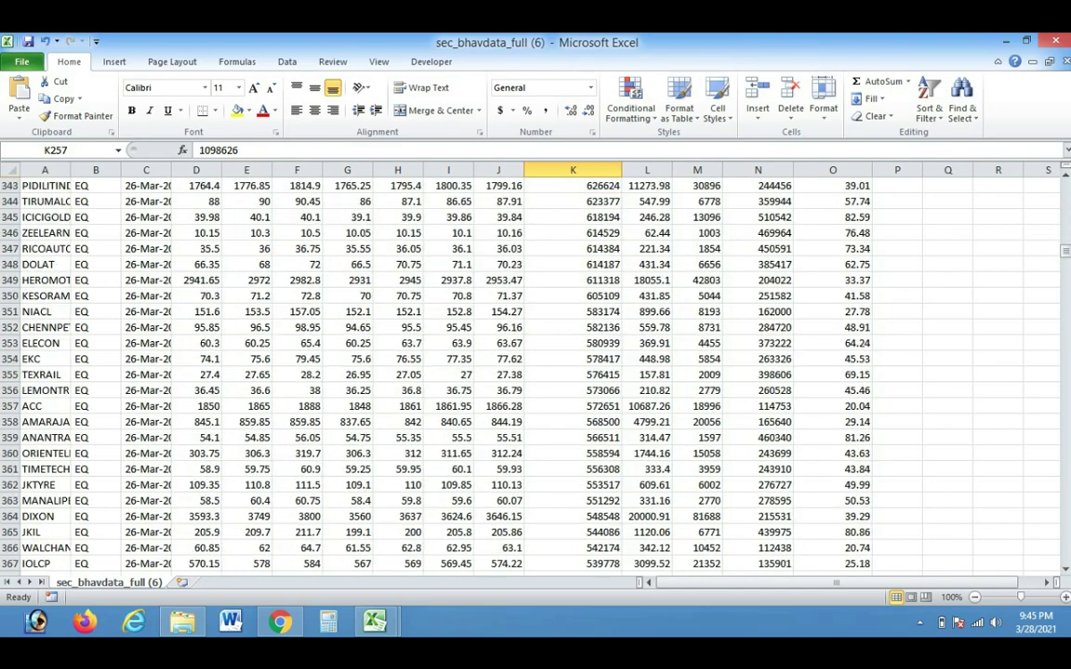
{"action": "scroll", "coordinate": [535, 372], "scroll_direction": "down", "scroll_amount": 6}
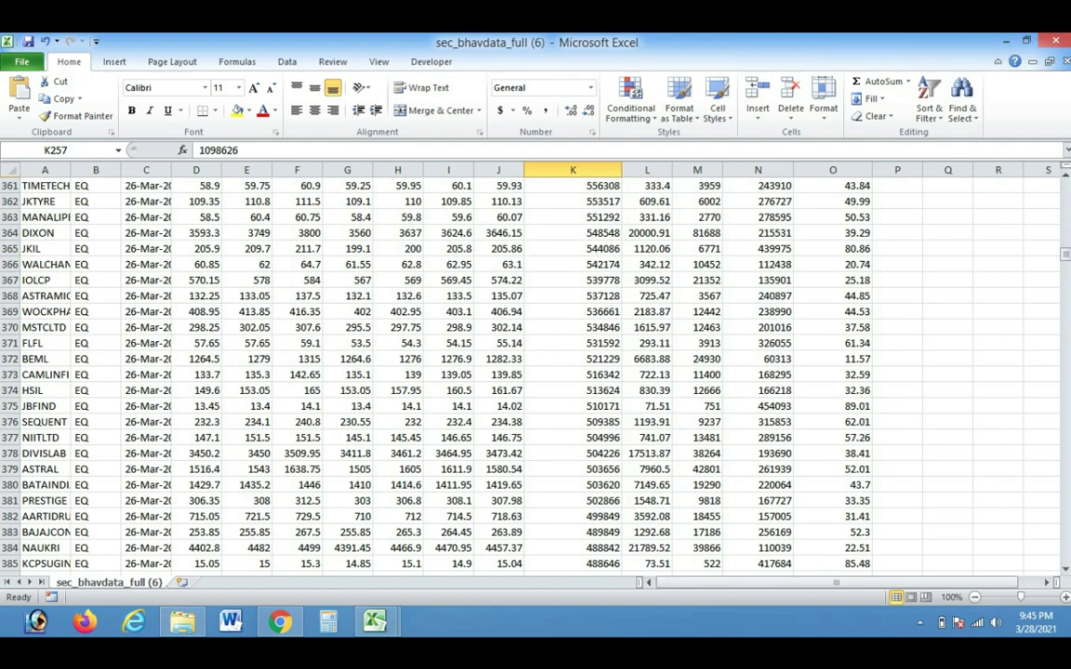
{"action": "scroll", "coordinate": [535, 371], "scroll_direction": "down", "scroll_amount": 1}
{"action": "scroll", "coordinate": [535, 372], "scroll_direction": "down", "scroll_amount": 5}
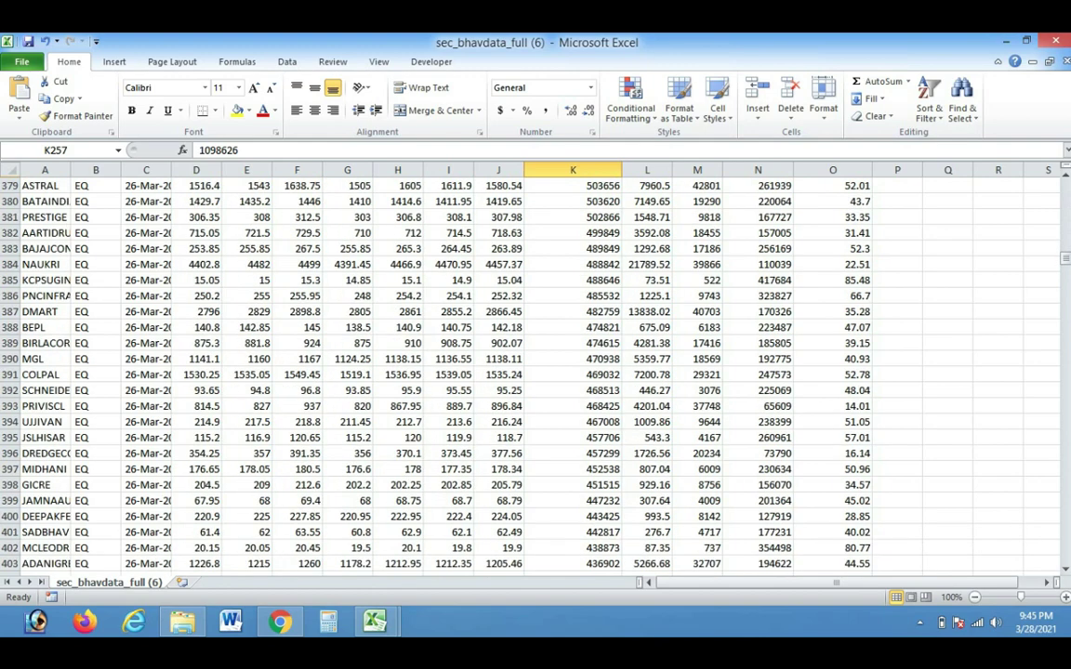
Delete the contents of A382:O1541, keeping stocks only through row 381, and return to the top
{"action": "left_click", "coordinate": [573, 232]}
{"action": "key", "text": "Left"}
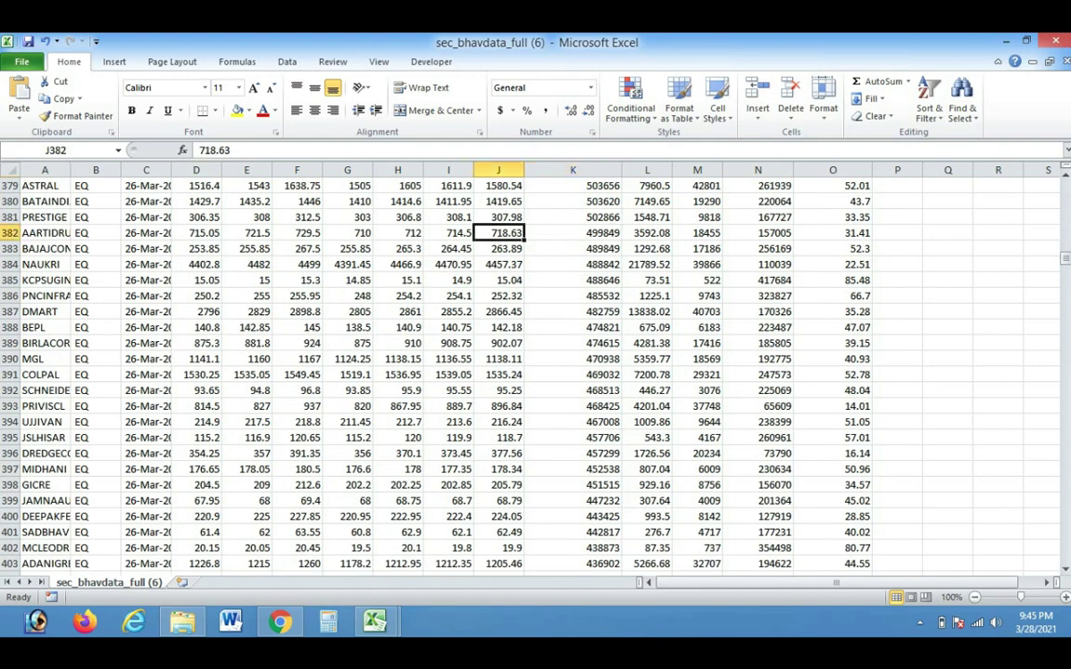
{"action": "key", "text": "Left"}
{"action": "key", "text": "Left"}
{"action": "key", "text": "Left"}
{"action": "key", "text": "Left"}
{"action": "key", "text": "Left"}
{"action": "key", "text": "ctrl+shift+Right"}
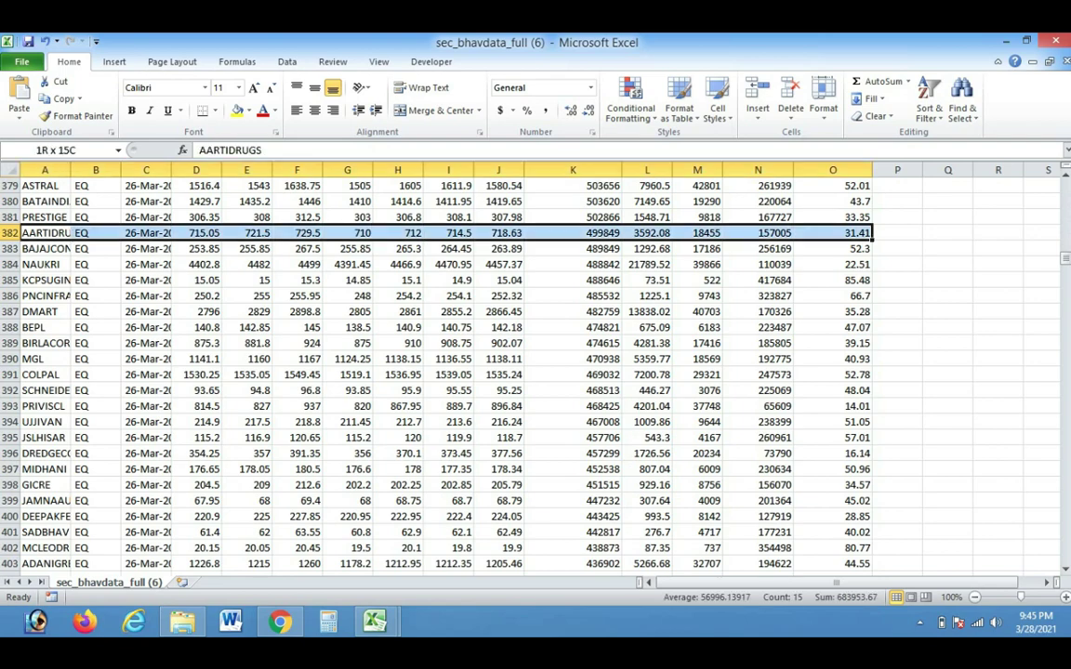
{"action": "key", "text": "ctrl+shift+Down"}
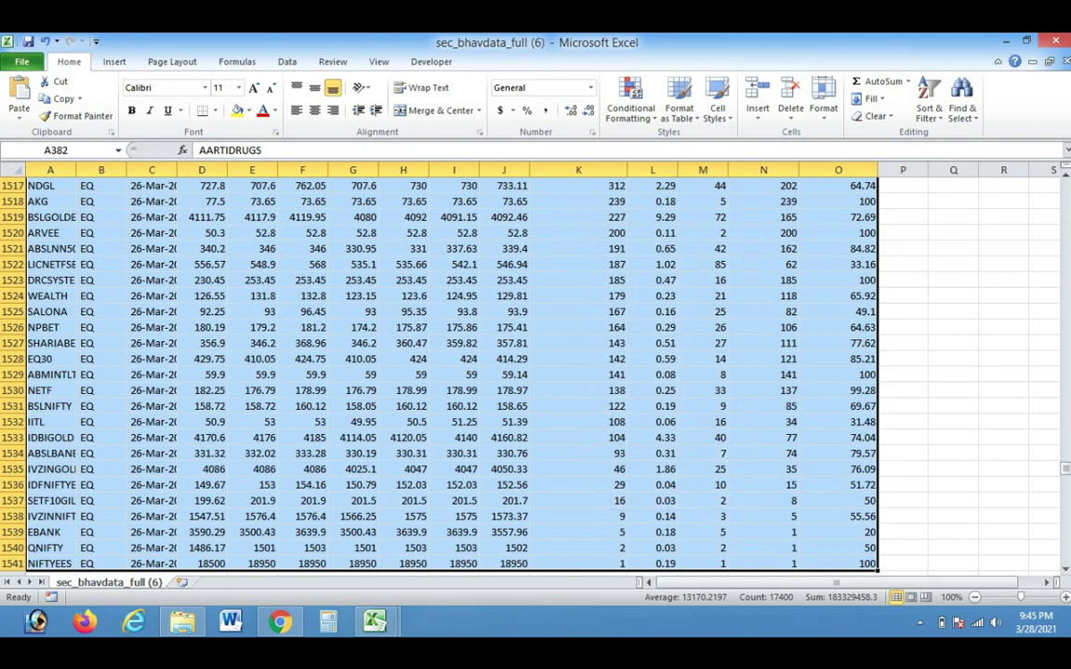
{"action": "right_click", "coordinate": [523, 241]}
{"action": "left_click", "coordinate": [557, 365]}
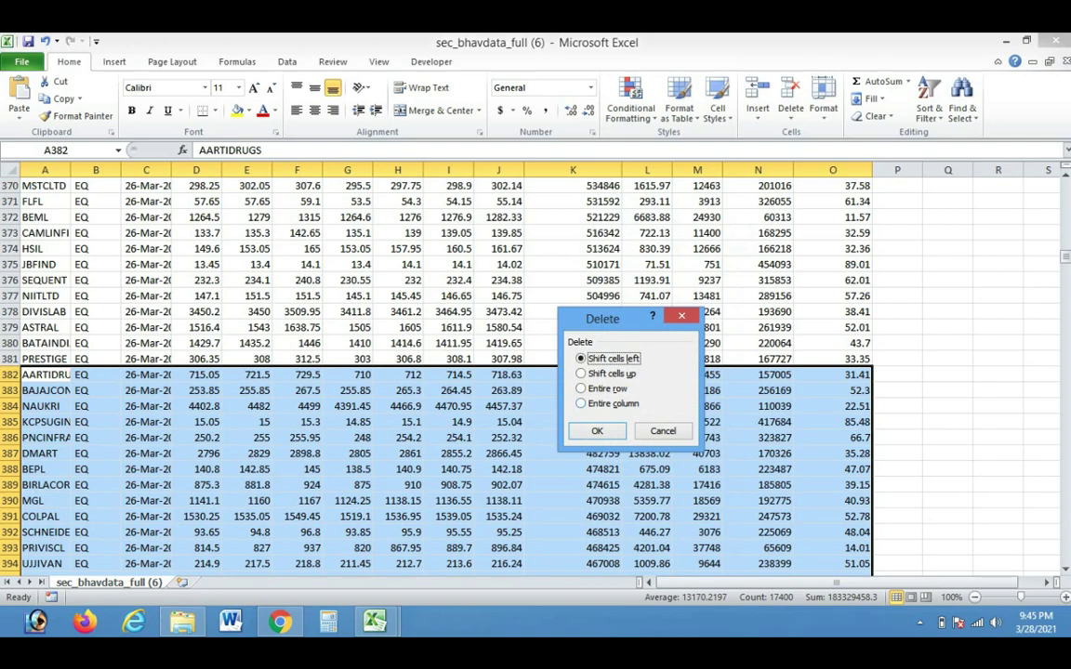
{"action": "key", "text": "Return"}
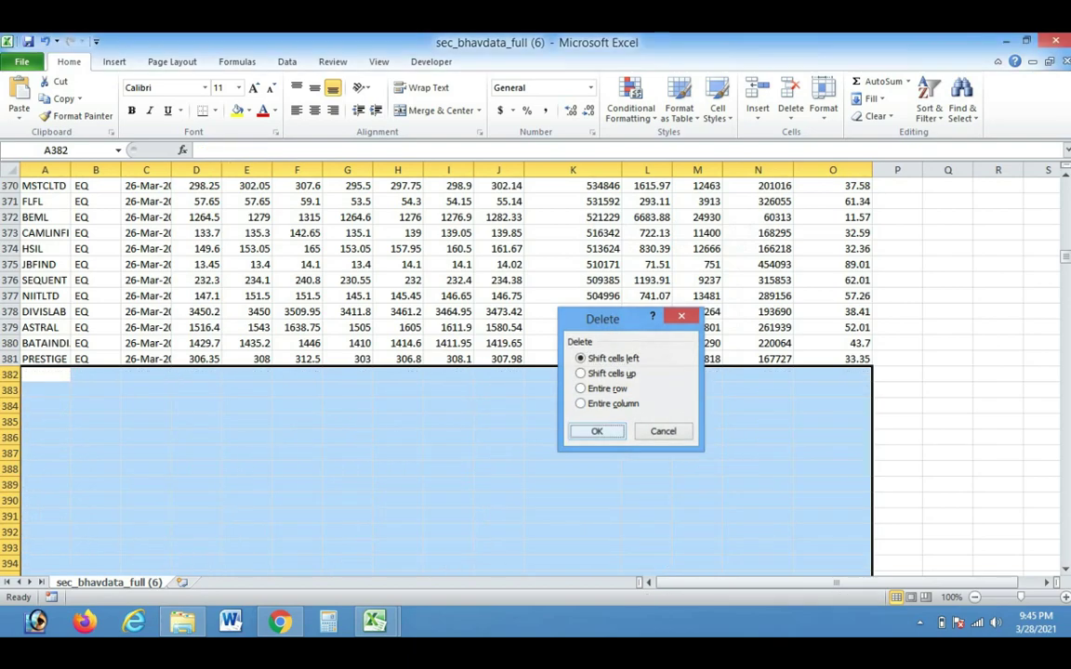
{"action": "left_click", "coordinate": [573, 422]}
{"action": "scroll", "coordinate": [573, 422], "scroll_direction": "up", "scroll_amount": 7}
{"action": "scroll", "coordinate": [572, 422], "scroll_direction": "up", "scroll_amount": 9}
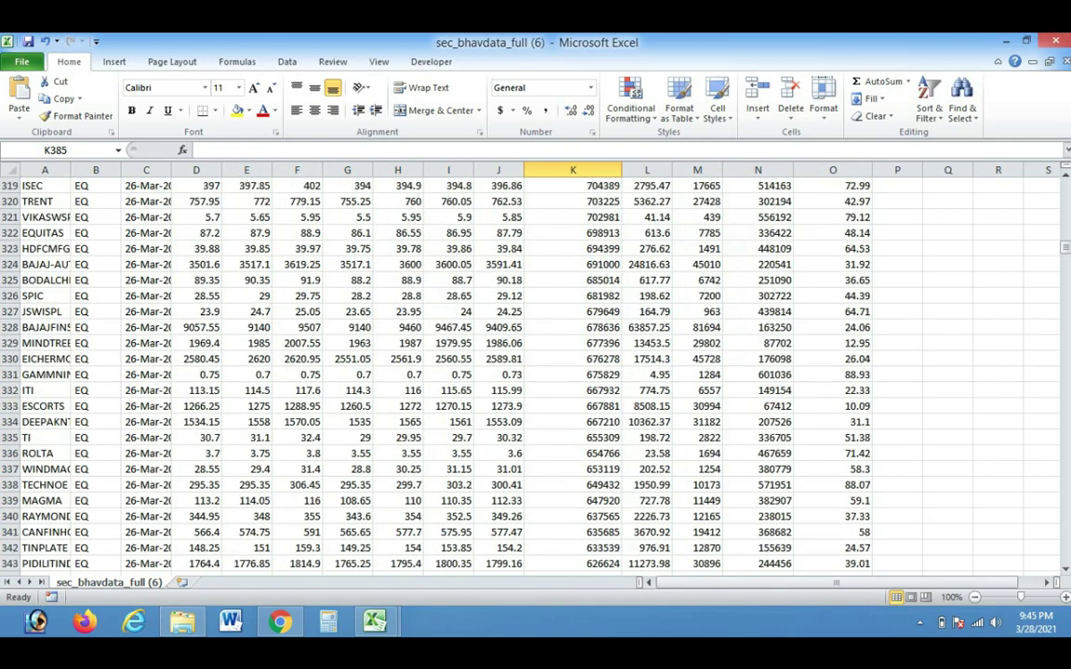
{"action": "scroll", "coordinate": [573, 422], "scroll_direction": "up", "scroll_amount": 9}
{"action": "scroll", "coordinate": [572, 422], "scroll_direction": "up", "scroll_amount": 10}
{"action": "scroll", "coordinate": [573, 422], "scroll_direction": "up", "scroll_amount": 15}
{"action": "scroll", "coordinate": [573, 422], "scroll_direction": "up", "scroll_amount": 12}
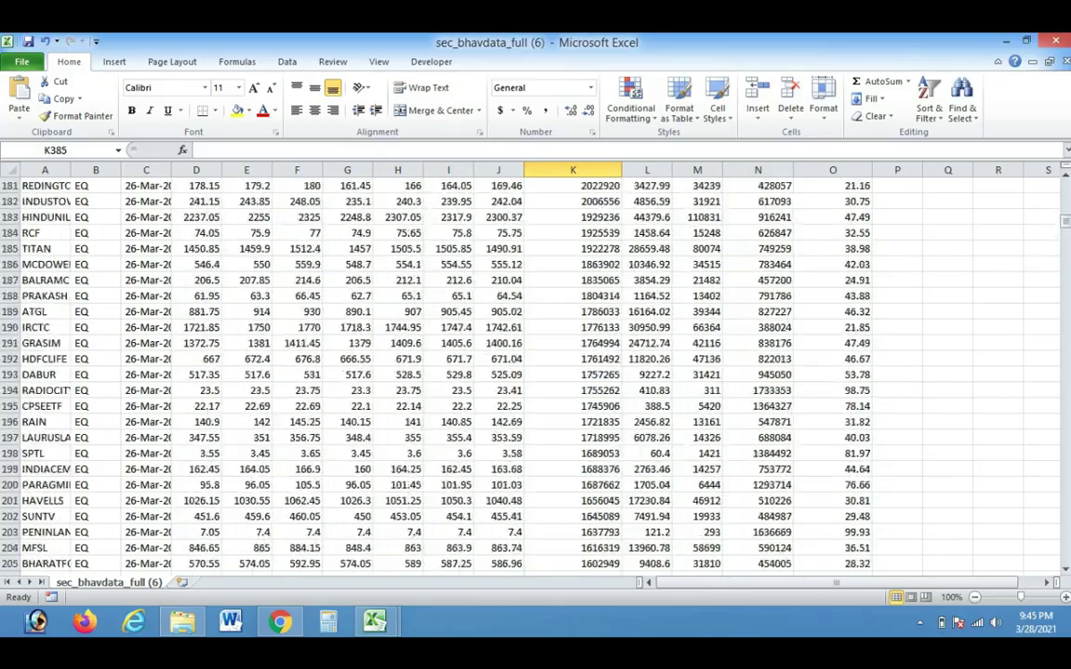
{"action": "scroll", "coordinate": [573, 422], "scroll_direction": "up", "scroll_amount": 12}
{"action": "scroll", "coordinate": [572, 422], "scroll_direction": "up", "scroll_amount": 15}
{"action": "scroll", "coordinate": [572, 422], "scroll_direction": "up", "scroll_amount": 9}
{"action": "scroll", "coordinate": [573, 421], "scroll_direction": "up", "scroll_amount": 12}
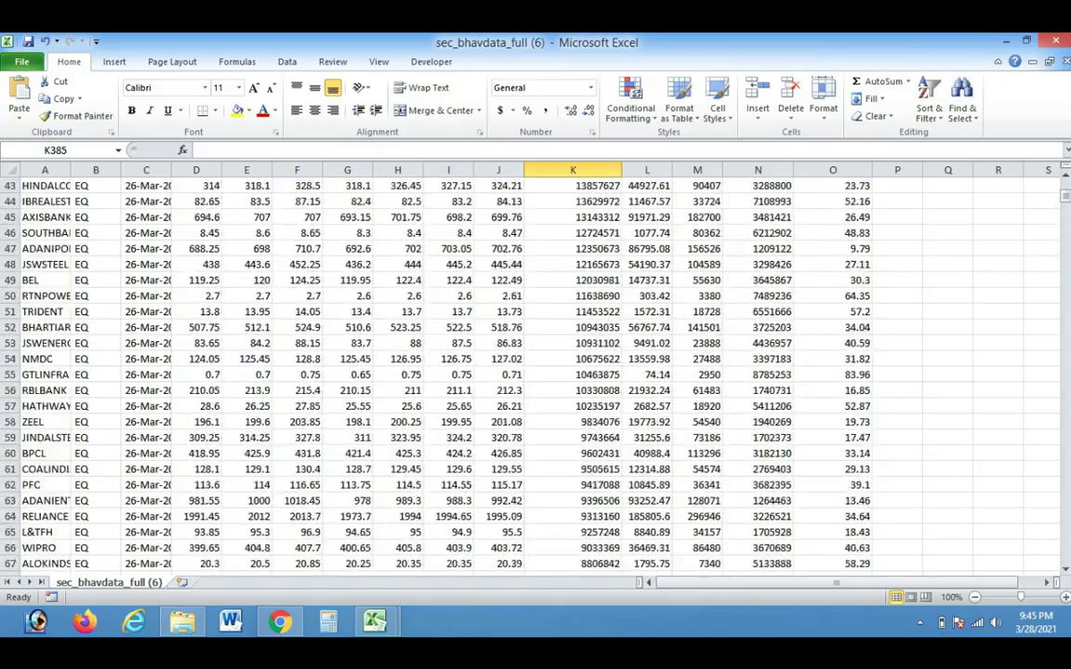
{"action": "scroll", "coordinate": [573, 422], "scroll_direction": "up", "scroll_amount": 14}
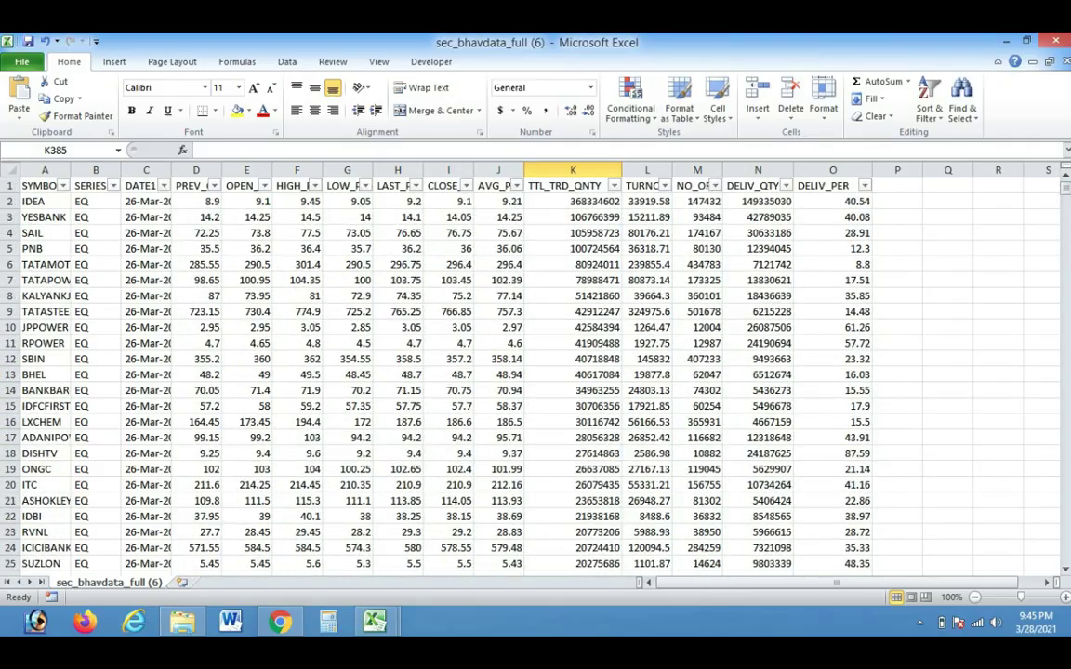
Sort the EQ stocks by CLOSE_PRICE from largest to smallest
{"action": "left_click", "coordinate": [464, 185]}
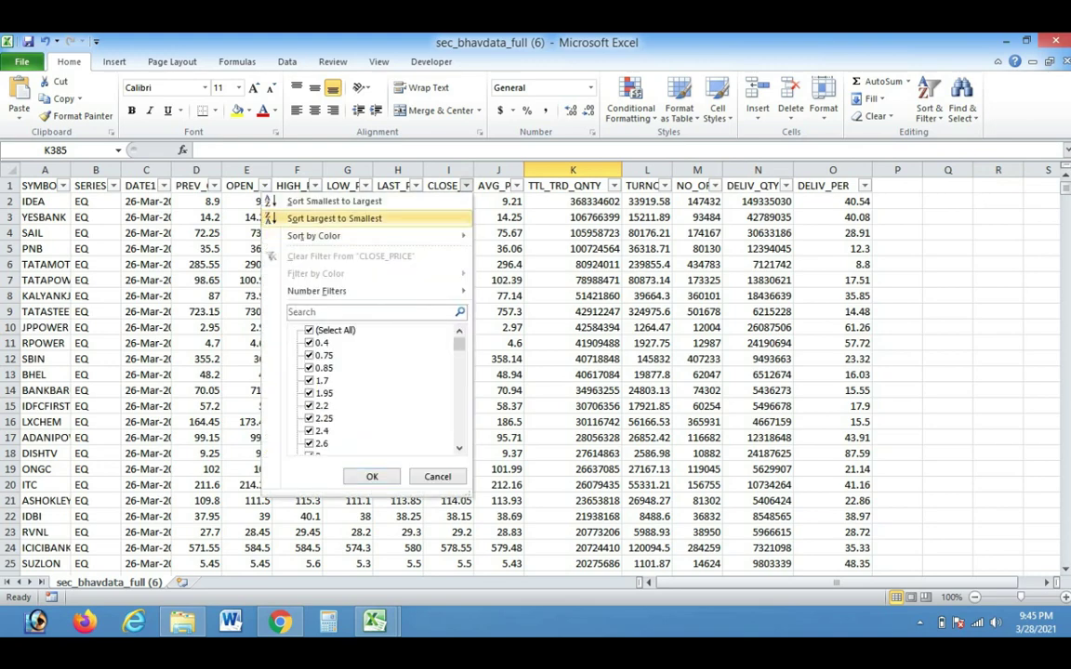
{"action": "left_click", "coordinate": [334, 218]}
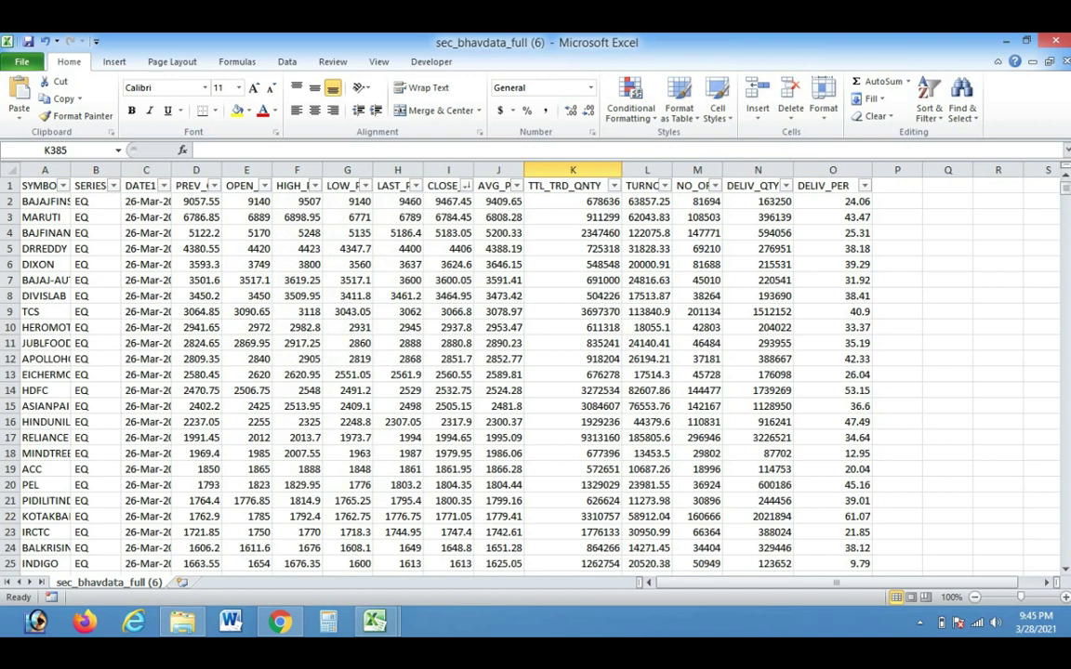
{"action": "left_click", "coordinate": [947, 327]}
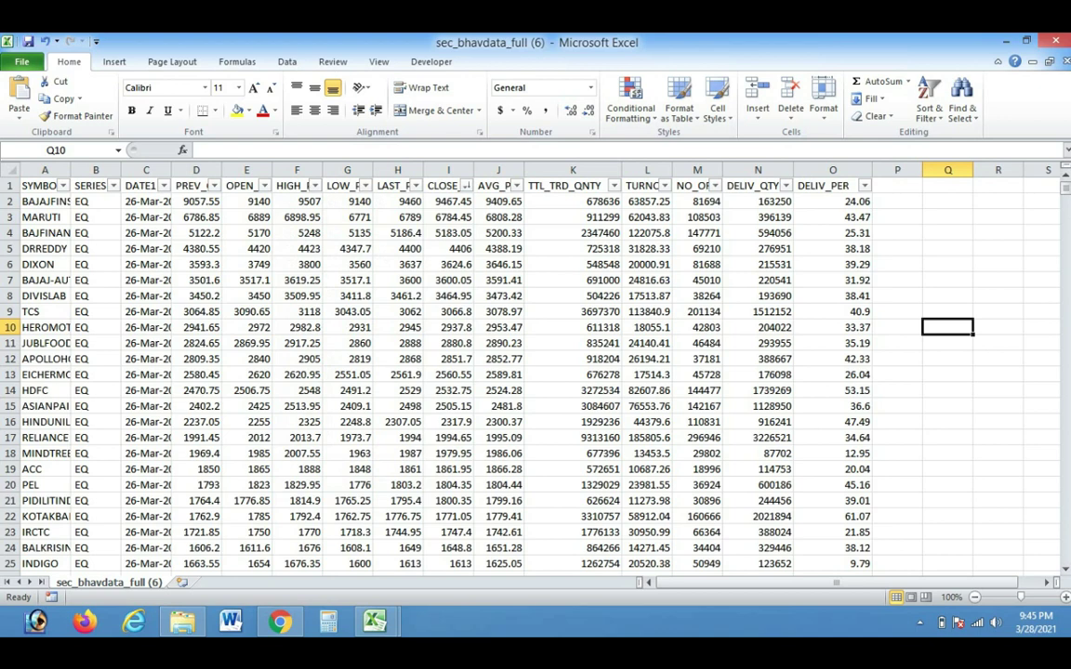
{"action": "left_click", "coordinate": [897, 200]}
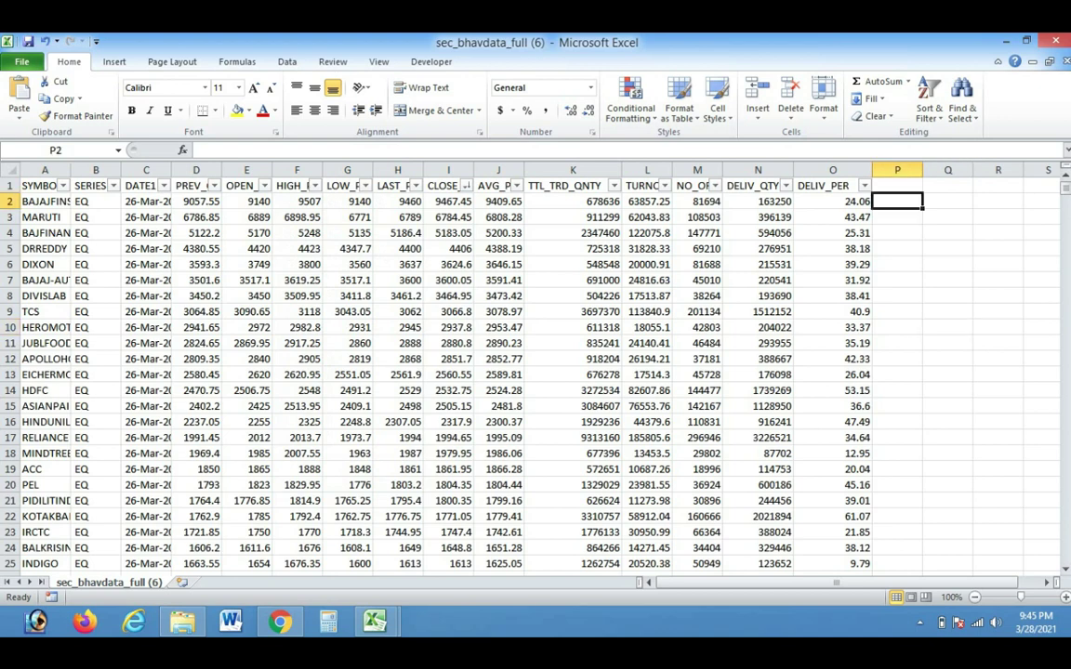
{"action": "left_click", "coordinate": [947, 264]}
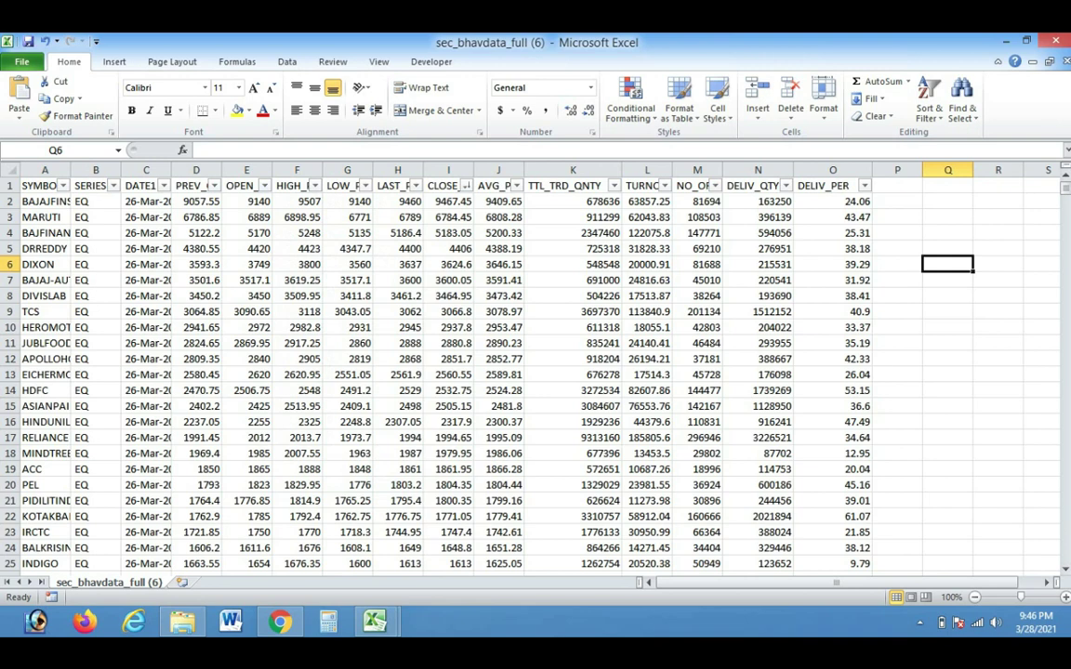
Review the sorted list from HAPPSTMNDS down to the last stock, SPYL, then return to the top
{"action": "scroll", "coordinate": [535, 372], "scroll_direction": "down", "scroll_amount": 2}
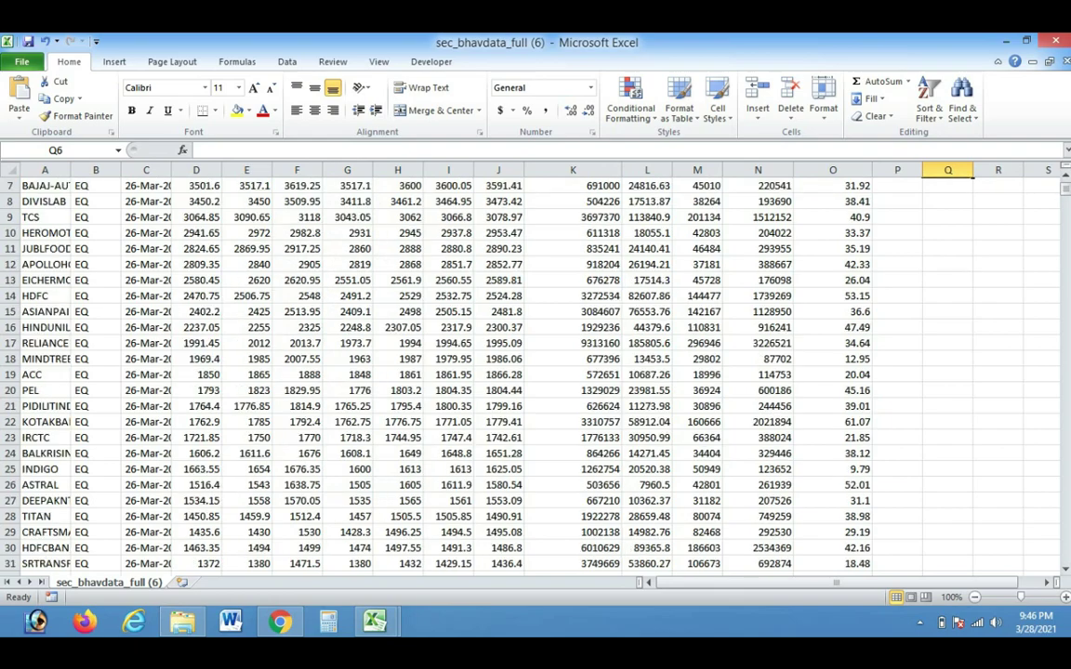
{"action": "scroll", "coordinate": [535, 371], "scroll_direction": "down", "scroll_amount": 5}
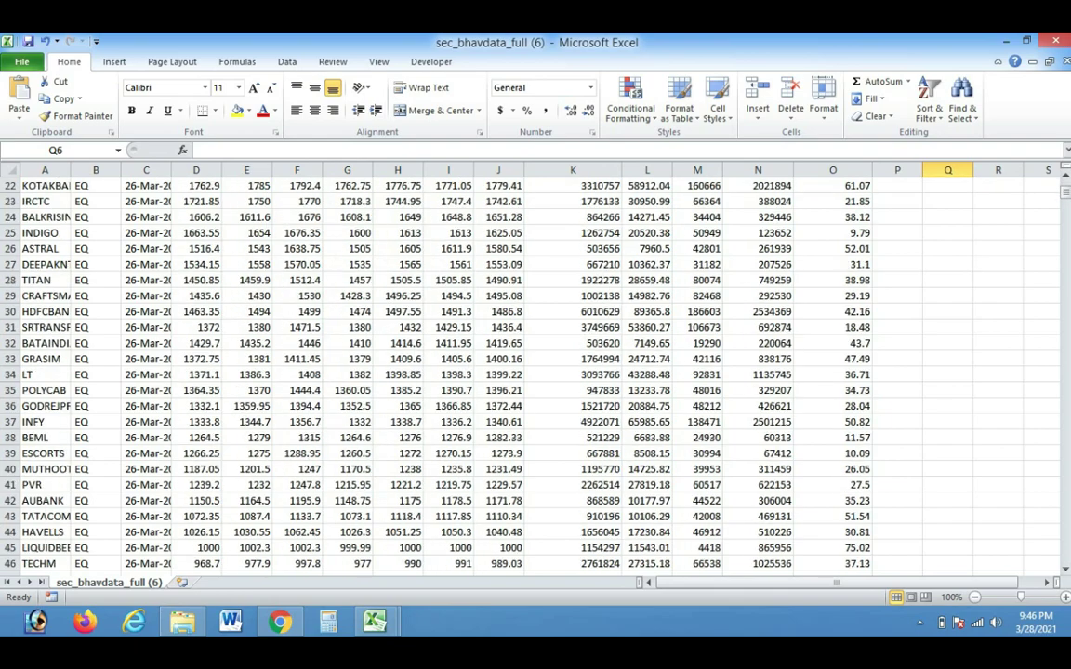
{"action": "scroll", "coordinate": [535, 372], "scroll_direction": "down", "scroll_amount": 8}
{"action": "scroll", "coordinate": [536, 372], "scroll_direction": "down", "scroll_amount": 8}
{"action": "left_click", "coordinate": [45, 422]}
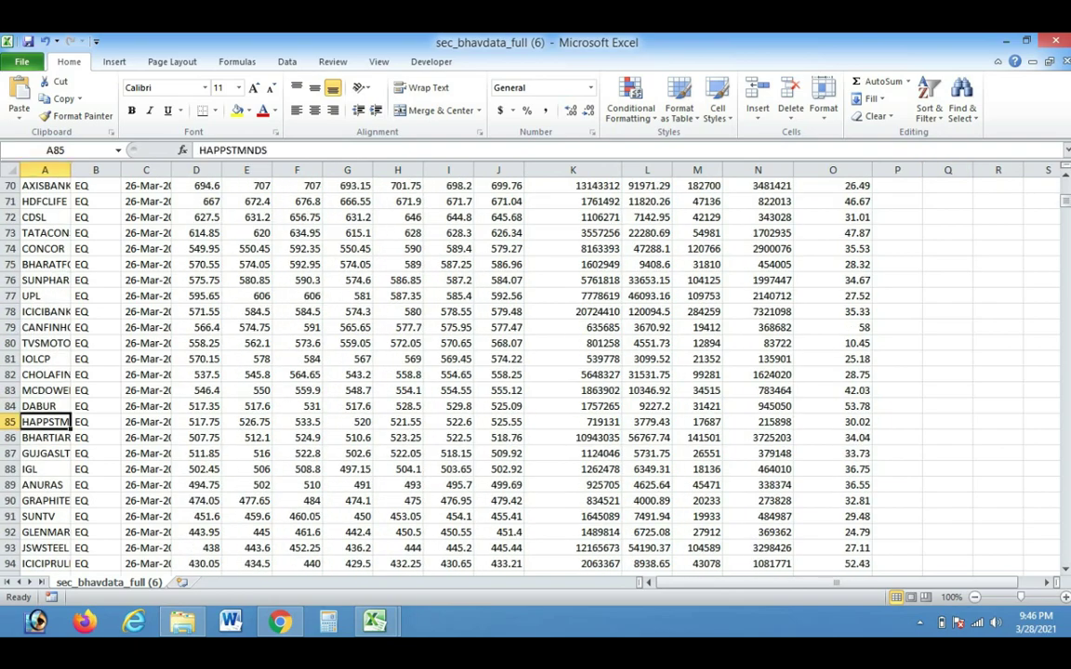
{"action": "key", "text": "ctrl+shift+Down"}
{"action": "key", "text": "ctrl+Down"}
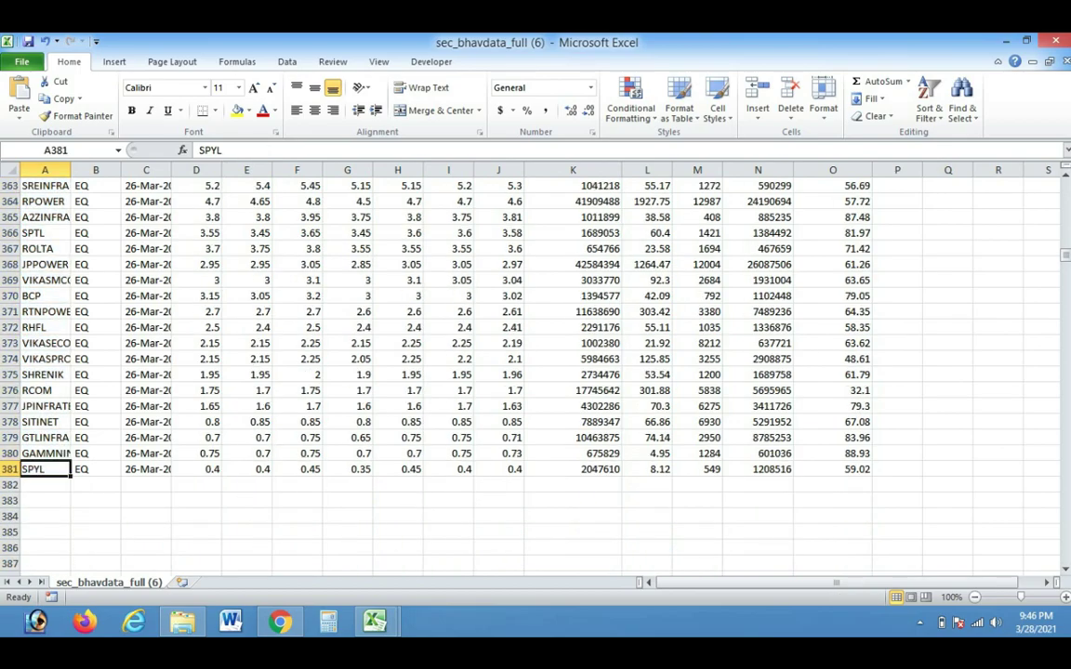
{"action": "scroll", "coordinate": [535, 372], "scroll_direction": "up", "scroll_amount": 9}
{"action": "scroll", "coordinate": [535, 372], "scroll_direction": "up", "scroll_amount": 10}
{"action": "scroll", "coordinate": [535, 371], "scroll_direction": "up", "scroll_amount": 9}
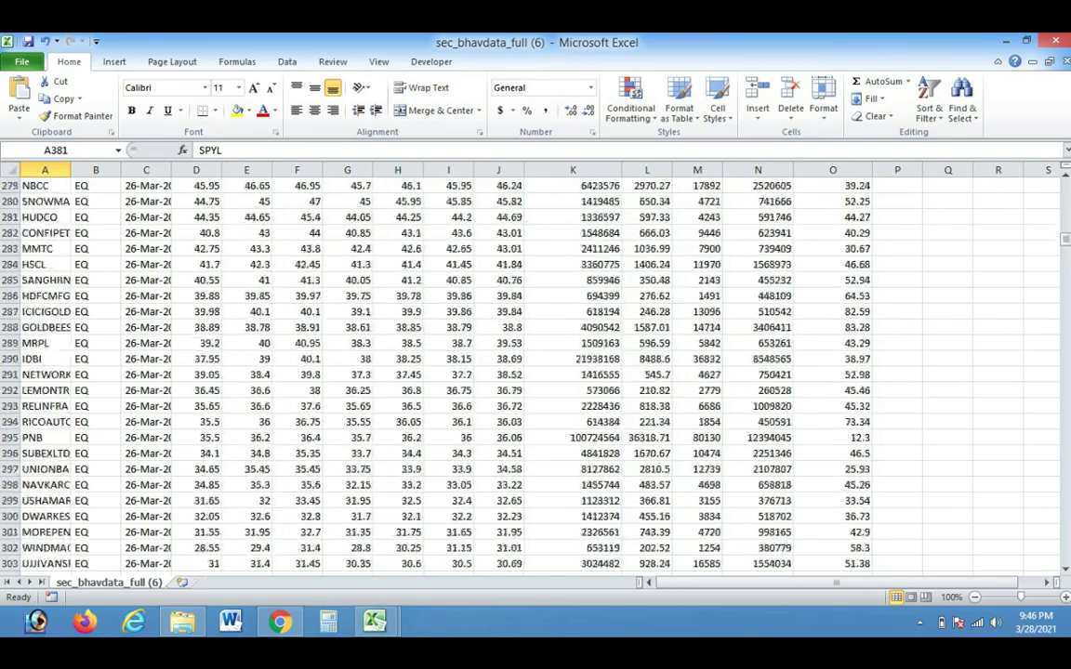
{"action": "scroll", "coordinate": [535, 371], "scroll_direction": "up", "scroll_amount": 9}
{"action": "scroll", "coordinate": [535, 372], "scroll_direction": "up", "scroll_amount": 11}
{"action": "scroll", "coordinate": [535, 371], "scroll_direction": "up", "scroll_amount": 14}
{"action": "scroll", "coordinate": [536, 372], "scroll_direction": "up", "scroll_amount": 7}
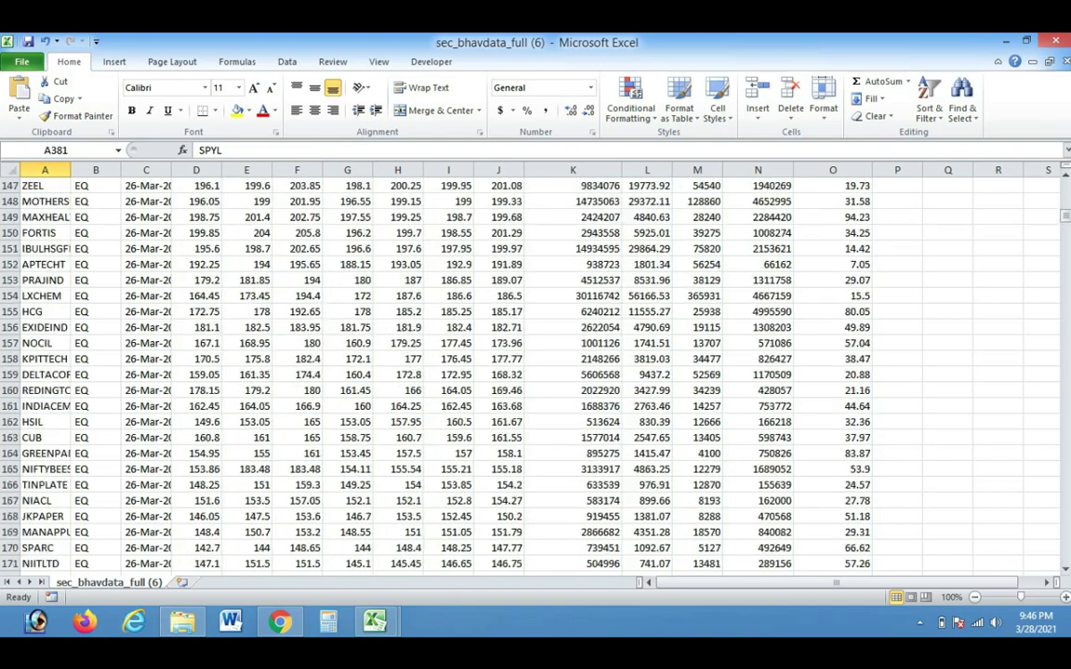
{"action": "scroll", "coordinate": [536, 371], "scroll_direction": "up", "scroll_amount": 8}
{"action": "left_click_drag", "start_coordinate": [1065, 212], "coordinate": [1065, 187]}
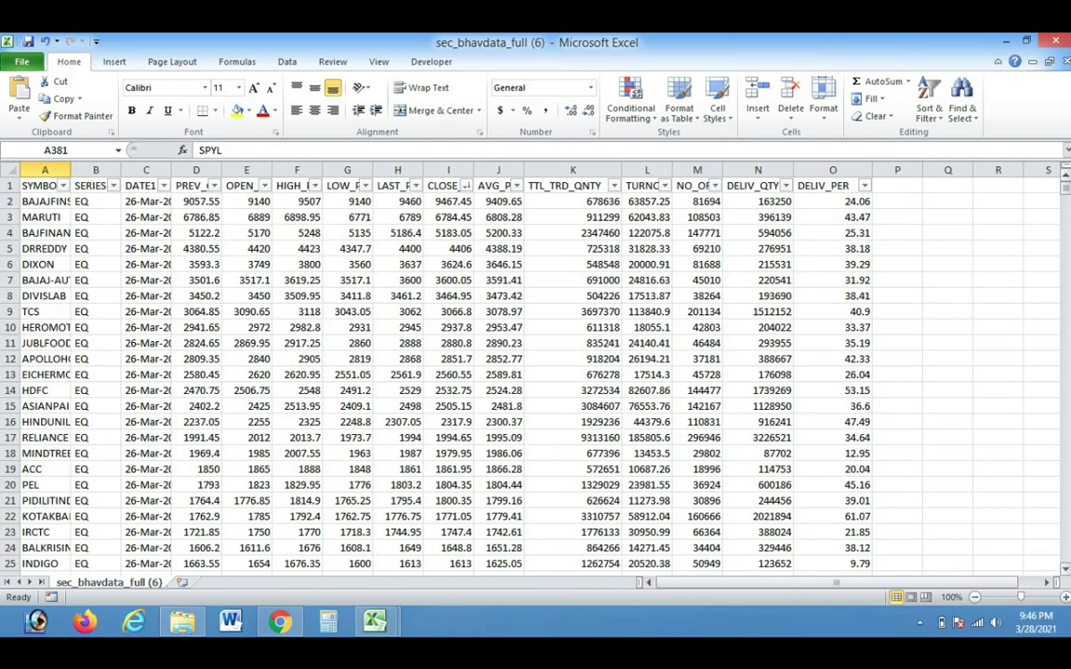
Sort the stocks by AVG_PRICE smallest to largest, review the list, and select cell P1
{"action": "left_click", "coordinate": [516, 185]}
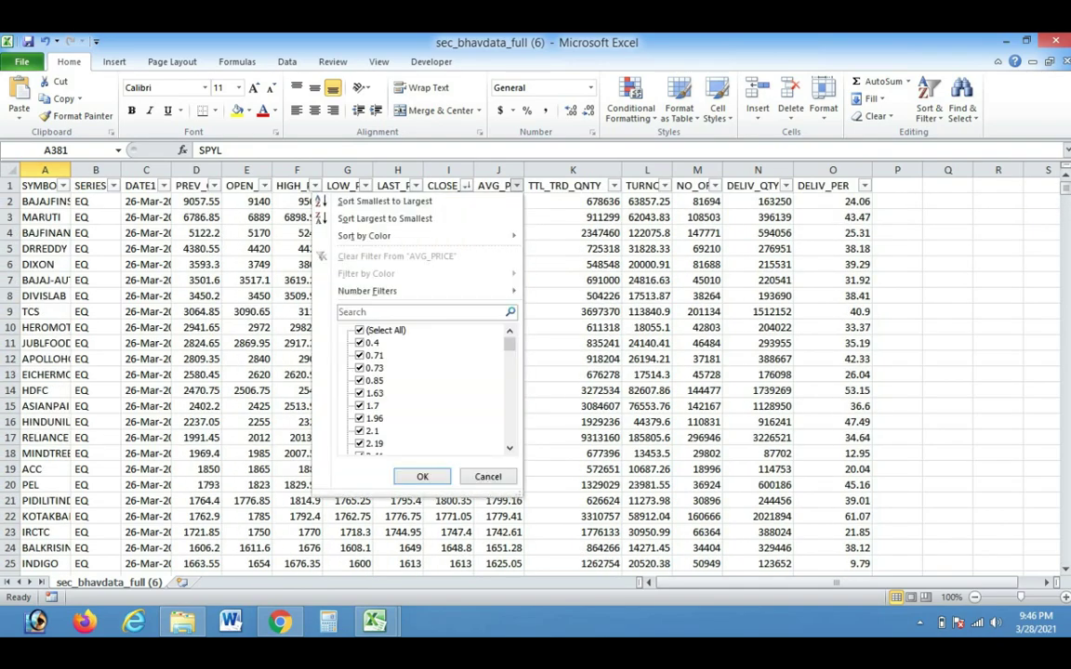
{"action": "left_click", "coordinate": [368, 203]}
{"action": "scroll", "coordinate": [536, 371], "scroll_direction": "down", "scroll_amount": 2}
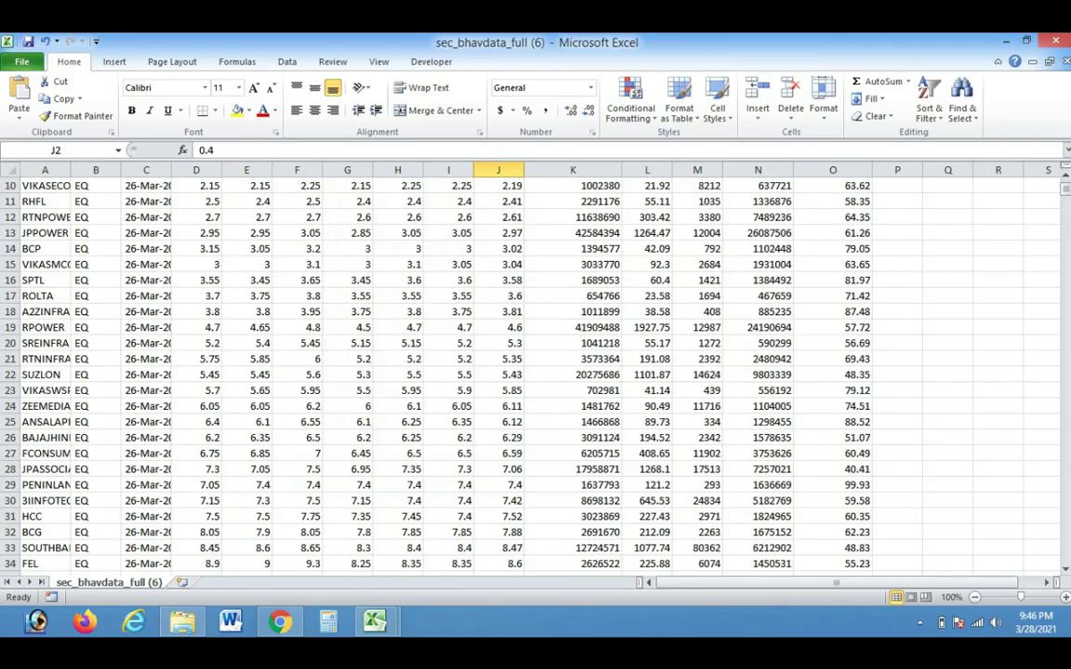
{"action": "scroll", "coordinate": [536, 372], "scroll_direction": "down", "scroll_amount": 9}
{"action": "scroll", "coordinate": [536, 372], "scroll_direction": "down", "scroll_amount": 7}
{"action": "scroll", "coordinate": [535, 372], "scroll_direction": "down", "scroll_amount": 5}
{"action": "scroll", "coordinate": [535, 372], "scroll_direction": "down", "scroll_amount": 7}
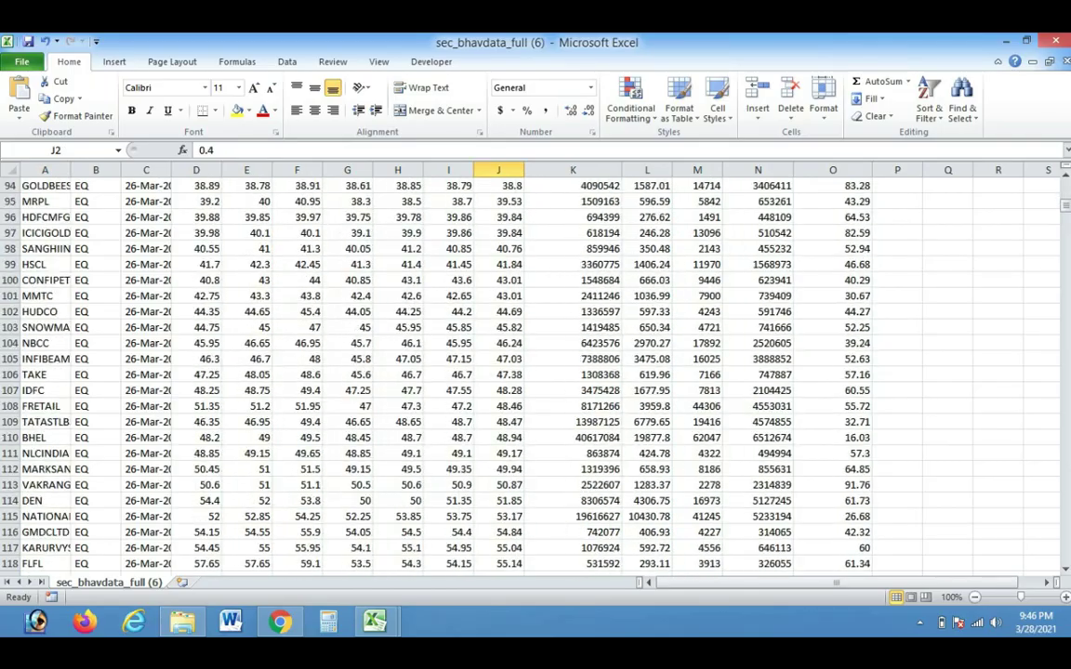
{"action": "scroll", "coordinate": [536, 372], "scroll_direction": "down", "scroll_amount": 3}
{"action": "scroll", "coordinate": [536, 371], "scroll_direction": "up", "scroll_amount": 5}
{"action": "scroll", "coordinate": [536, 372], "scroll_direction": "up", "scroll_amount": 5}
{"action": "scroll", "coordinate": [536, 372], "scroll_direction": "up", "scroll_amount": 10}
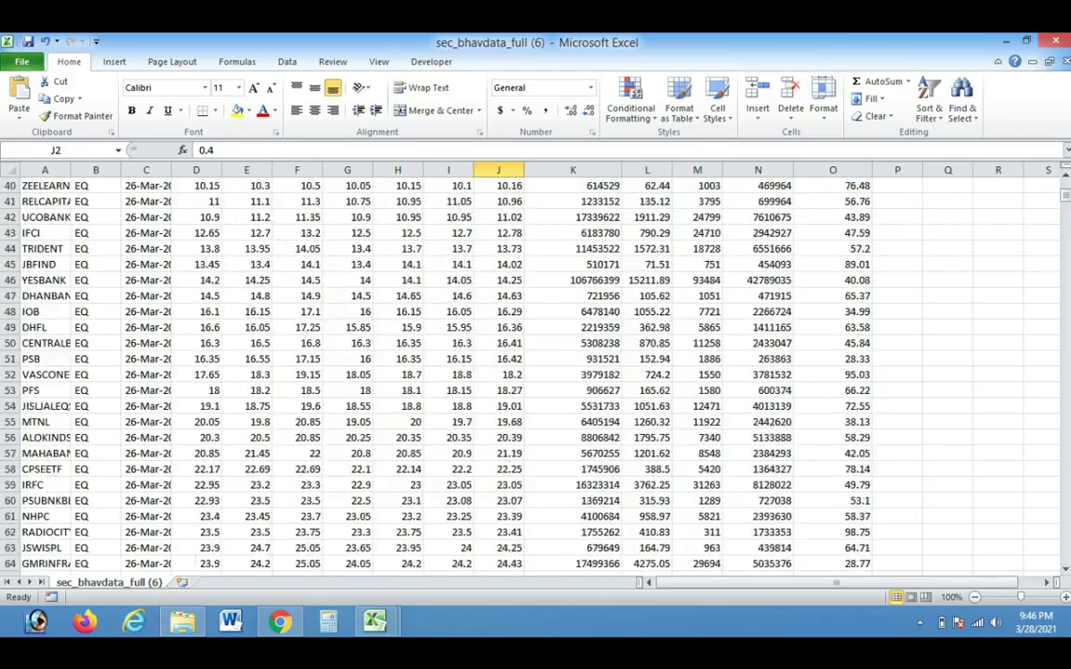
{"action": "scroll", "coordinate": [535, 371], "scroll_direction": "up", "scroll_amount": 12}
{"action": "scroll", "coordinate": [535, 372], "scroll_direction": "up", "scroll_amount": 1}
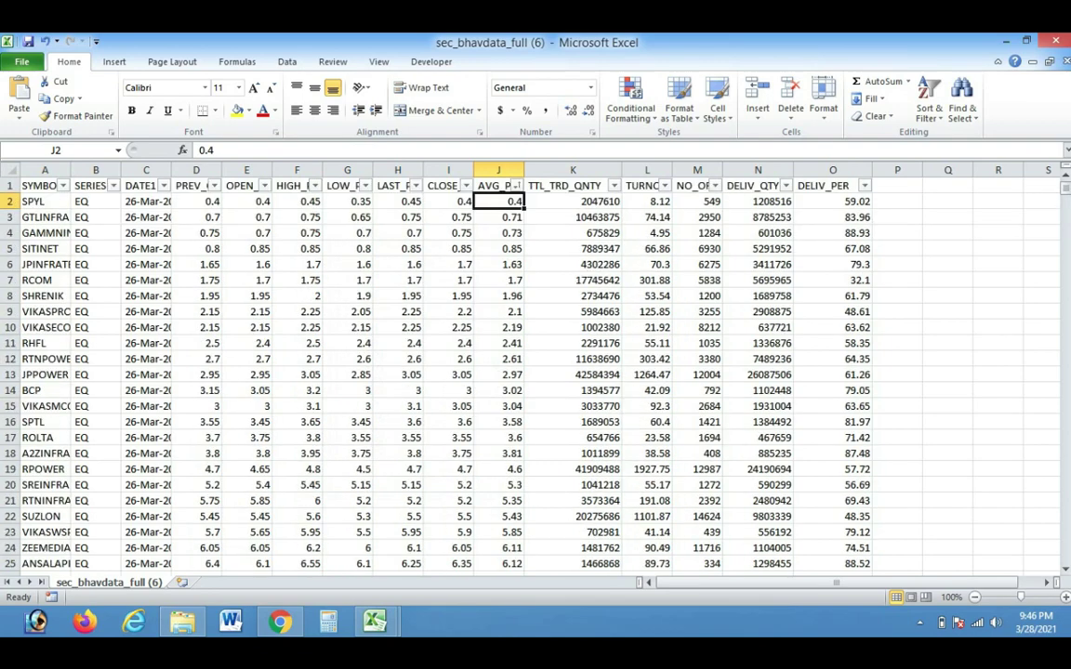
{"action": "left_click", "coordinate": [947, 233]}
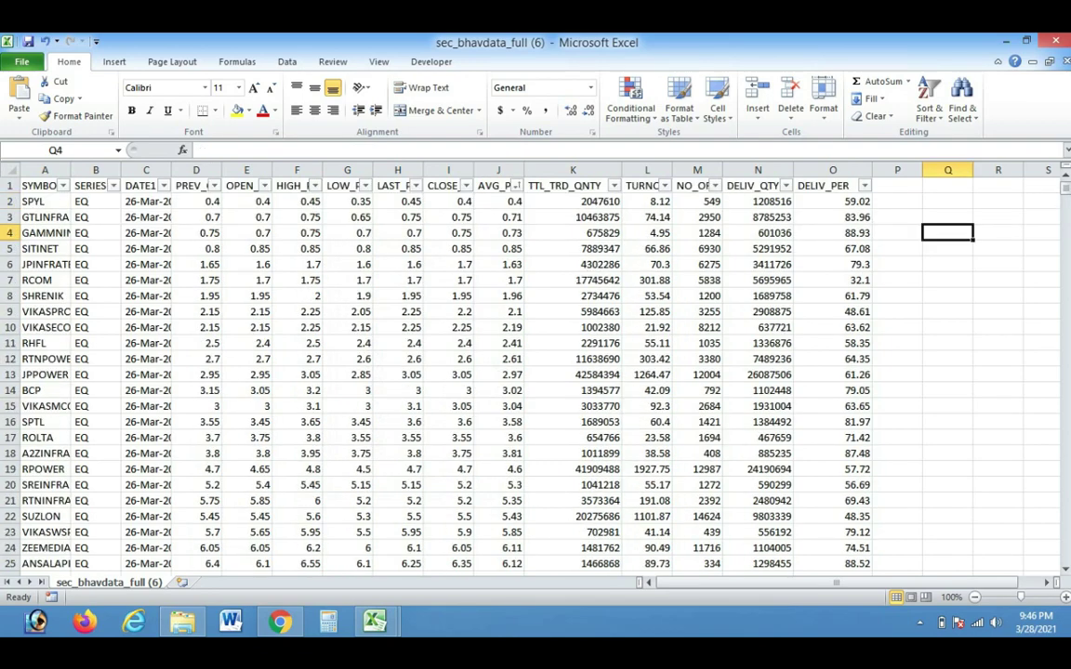
{"action": "left_click", "coordinate": [897, 185]}
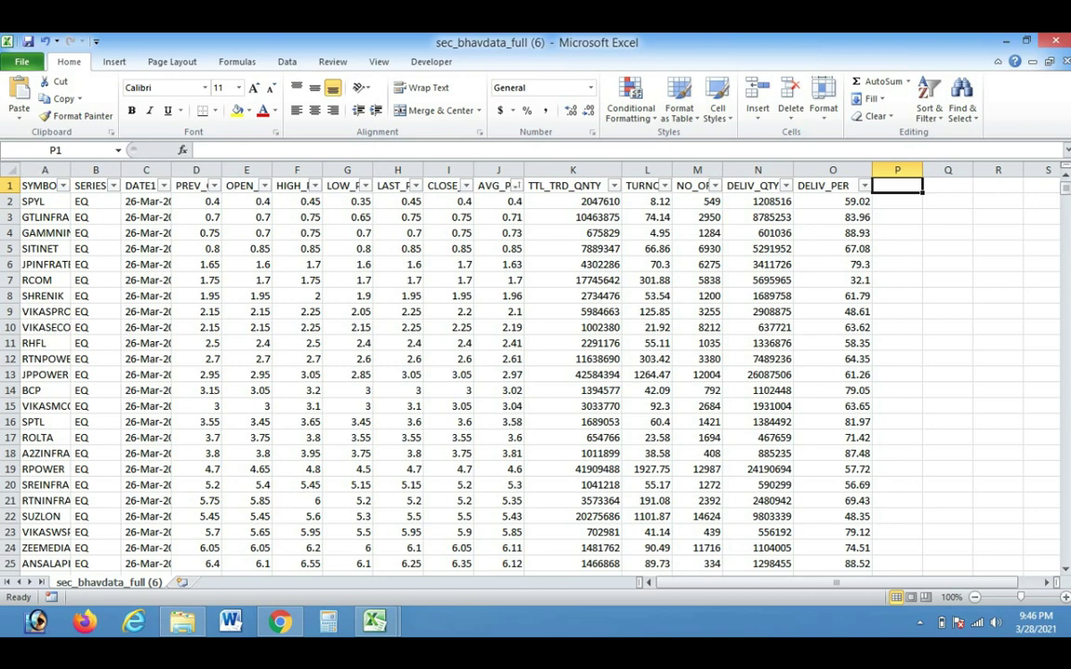
Enter p as the header of column P
{"action": "type", "text": "p"}
{"action": "key", "text": "Return"}
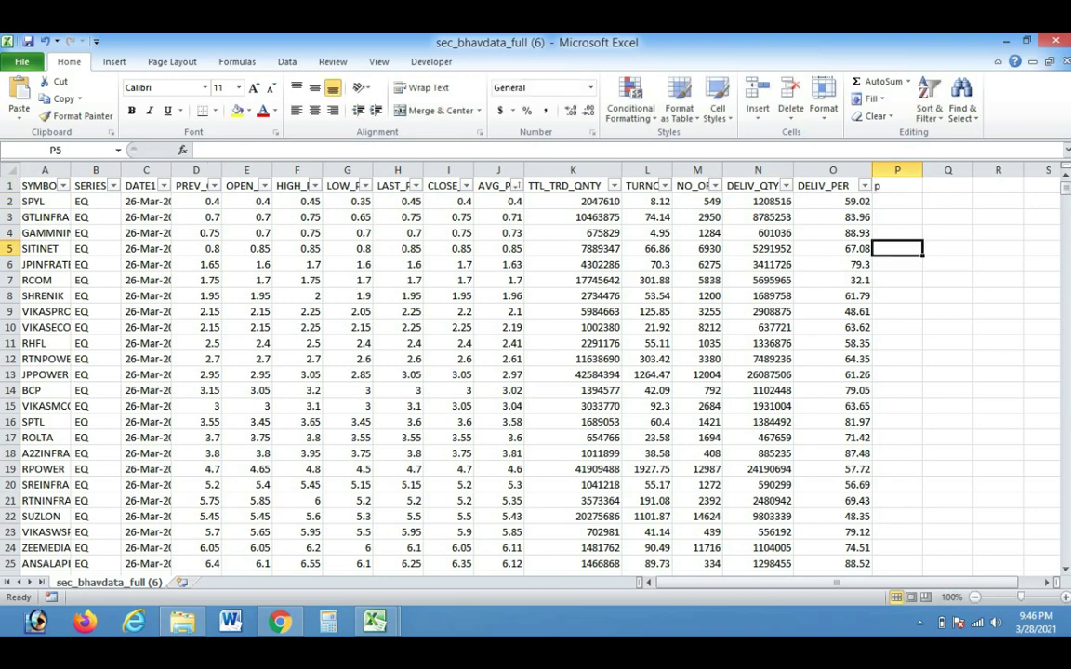
{"action": "left_click", "coordinate": [897, 185]}
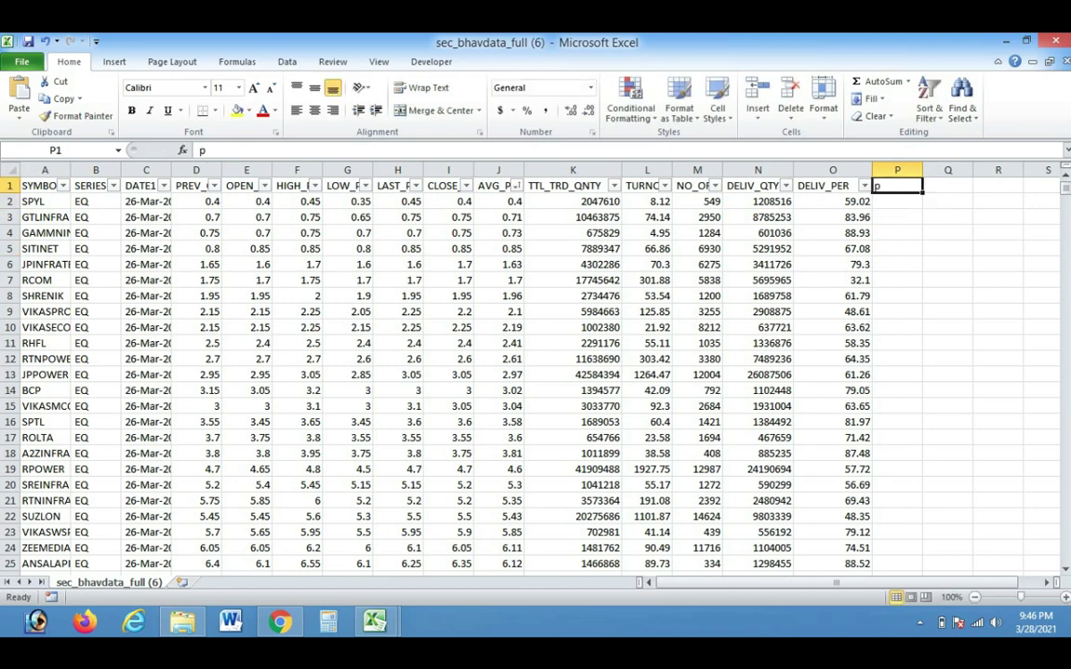
Enter =I2/D2*100-100 in P2 to get close price's percent change over previous close
{"action": "left_click", "coordinate": [897, 201]}
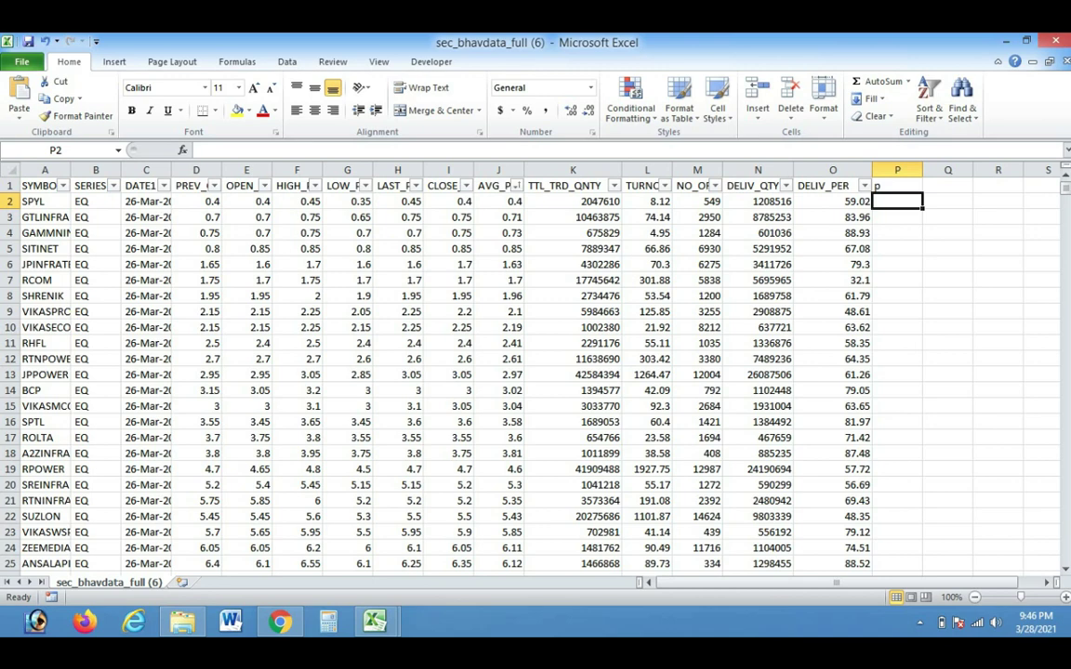
{"action": "type", "text": "="}
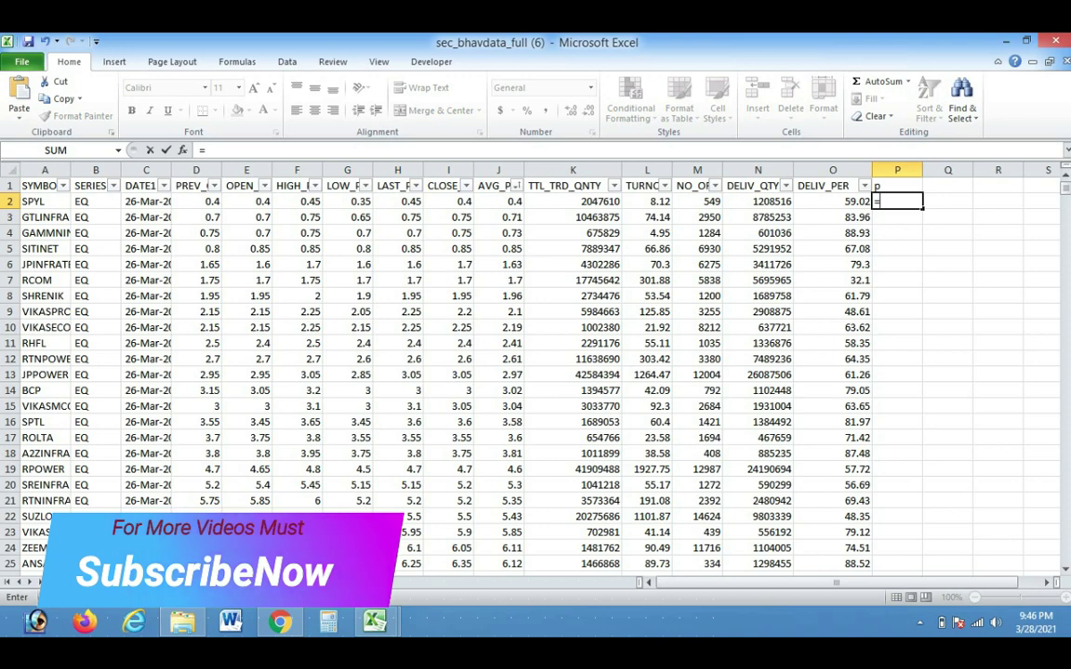
{"action": "left_click", "coordinate": [448, 202]}
{"action": "type", "text": "/"}
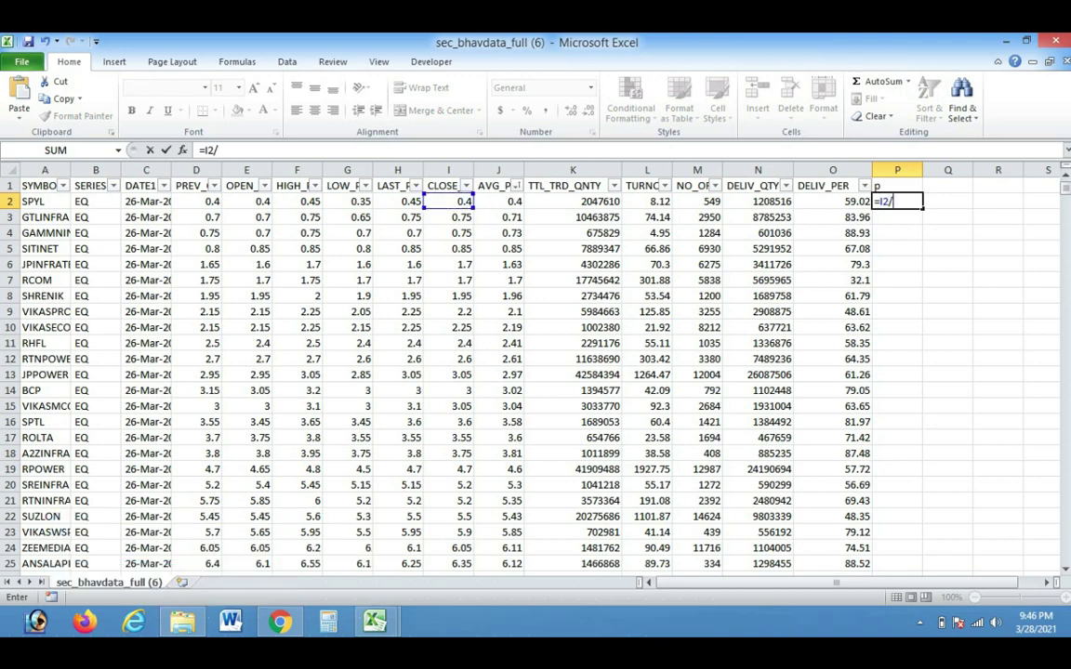
{"action": "left_click", "coordinate": [196, 202]}
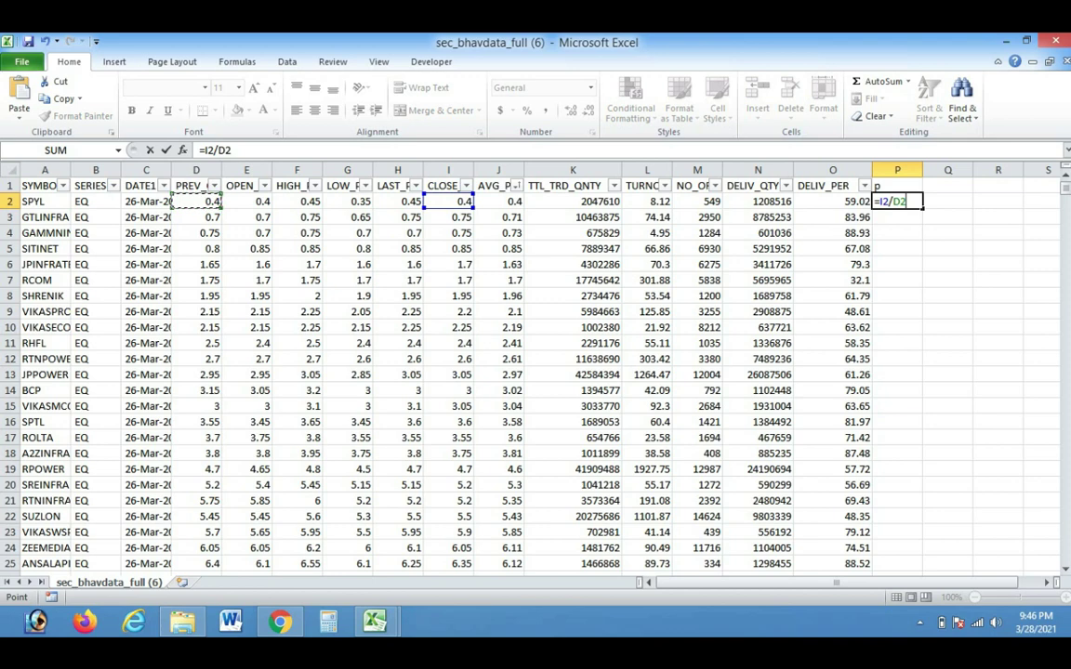
{"action": "type", "text": "*1"}
{"action": "type", "text": "00-"}
{"action": "type", "text": "100"}
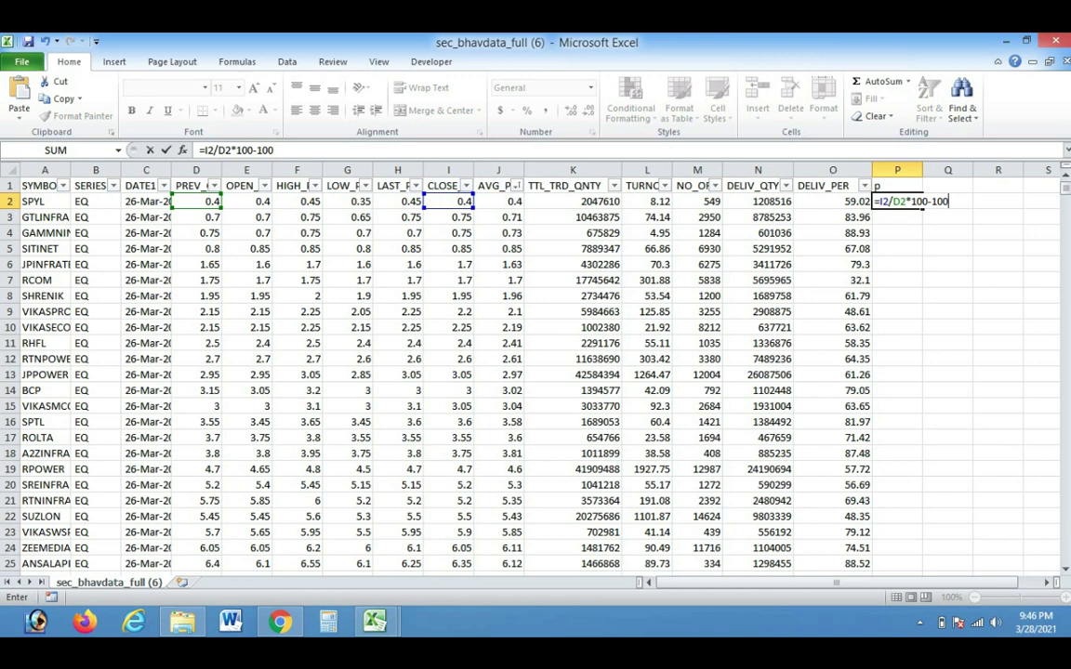
Commit the percent-change formula in P2 and fill it down column P
{"action": "key", "text": "Return"}
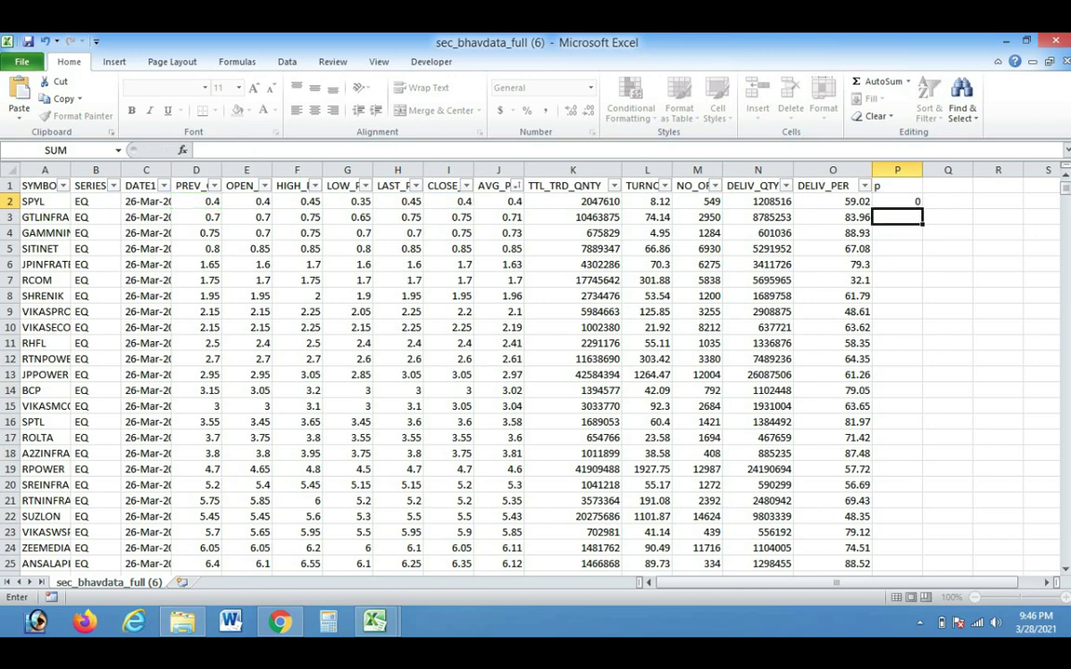
{"action": "left_click", "coordinate": [897, 201]}
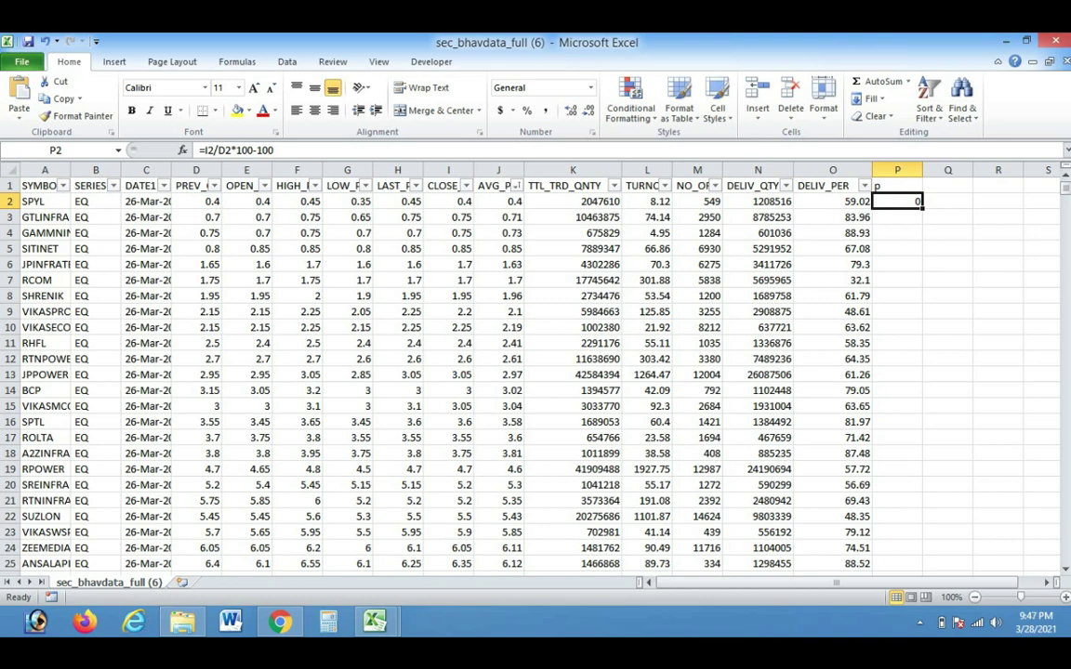
{"action": "double_click", "coordinate": [922, 209]}
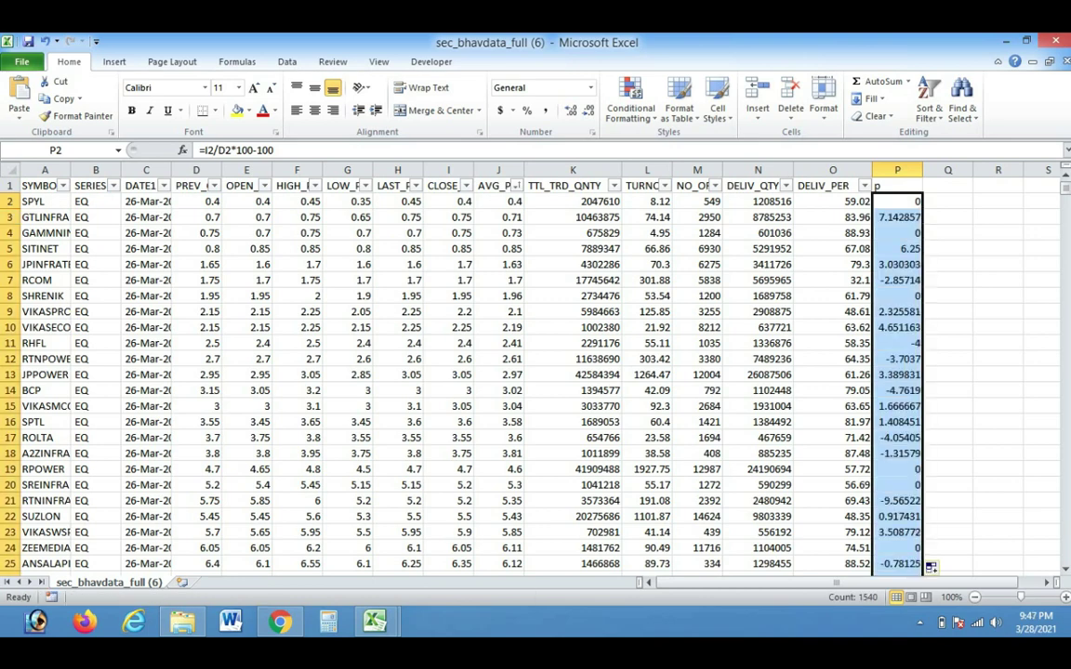
{"action": "left_click", "coordinate": [897, 201]}
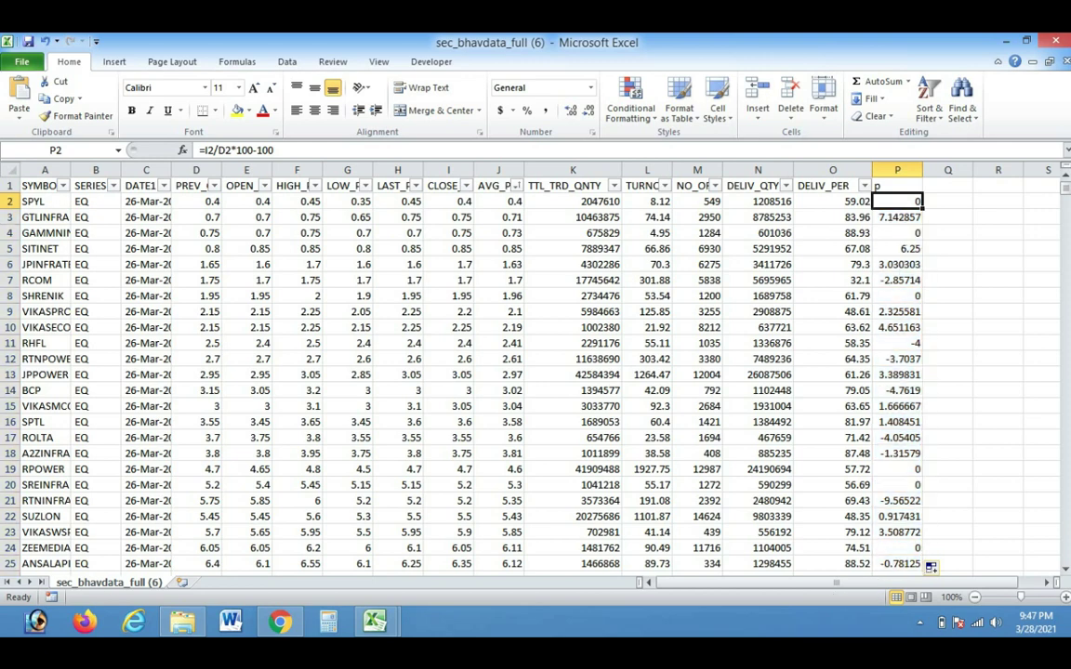
{"action": "left_click_drag", "start_coordinate": [922, 207], "coordinate": [922, 364]}
{"action": "left_click", "coordinate": [947, 295]}
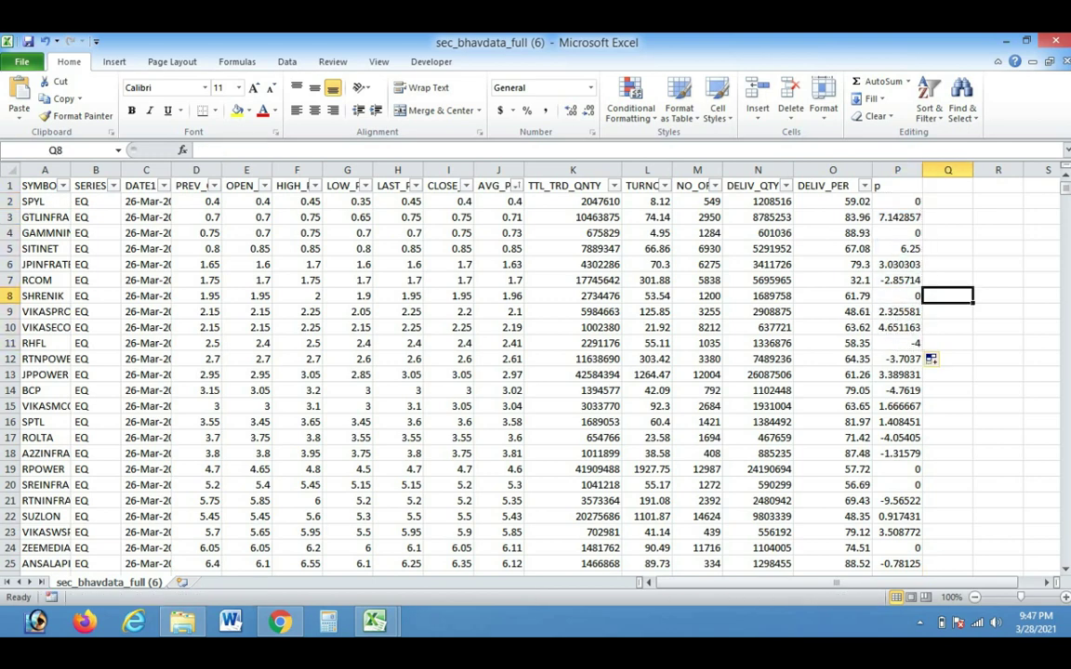
{"action": "left_click", "coordinate": [897, 201]}
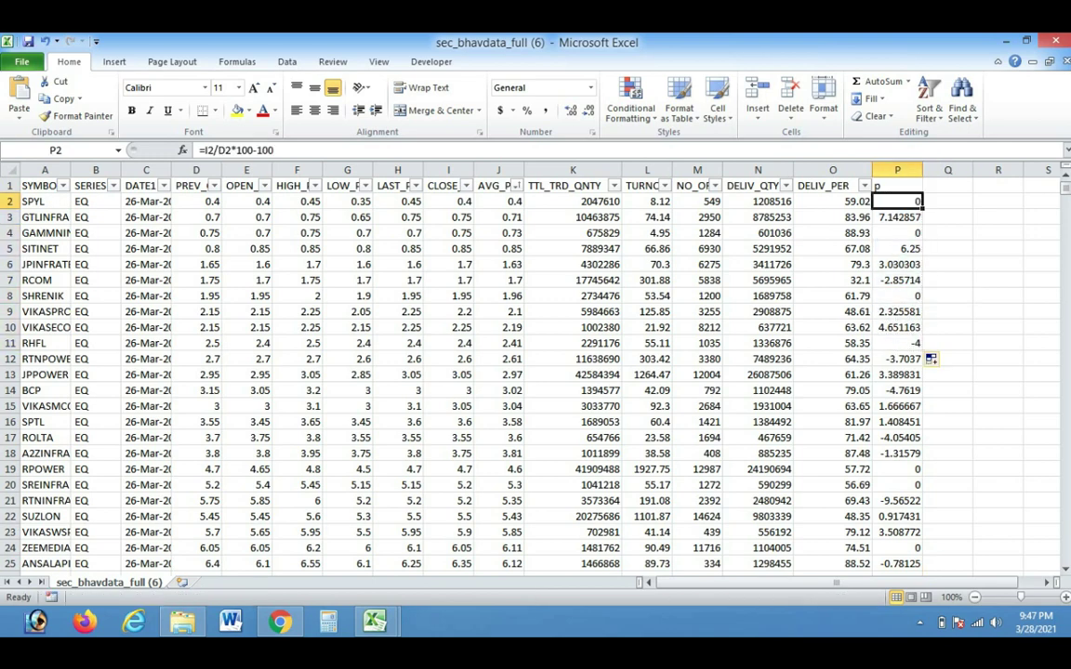
Select column P from P2 to its end and scroll down to the #DIV/0! rows past row 381
{"action": "key", "text": "ctrl+shift+Down"}
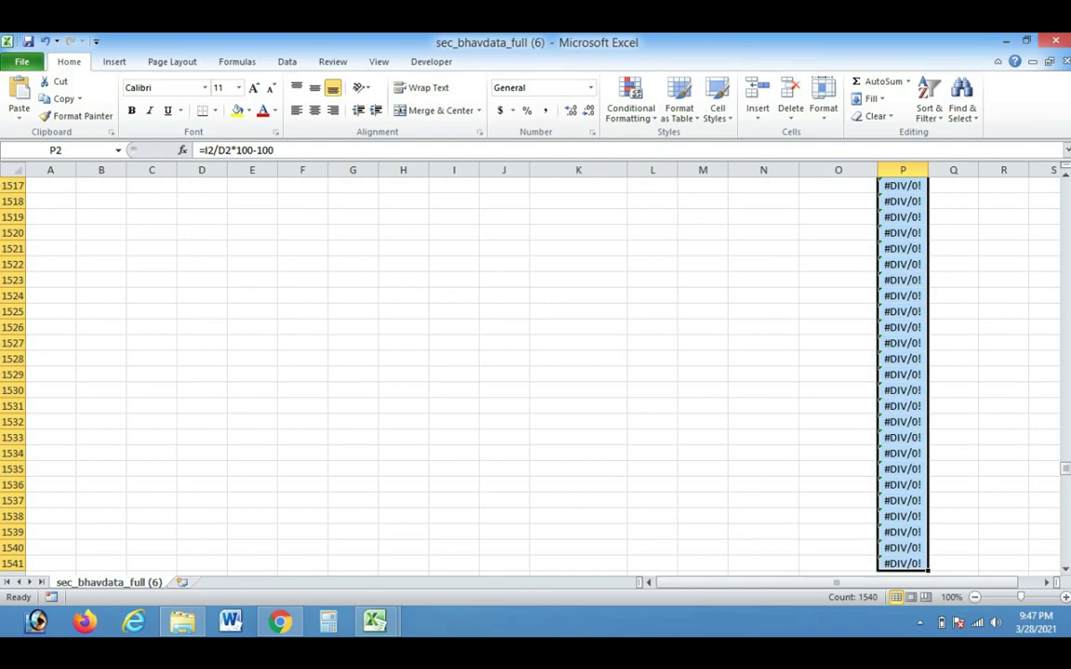
{"action": "left_click_drag", "start_coordinate": [1066, 468], "coordinate": [1065, 191]}
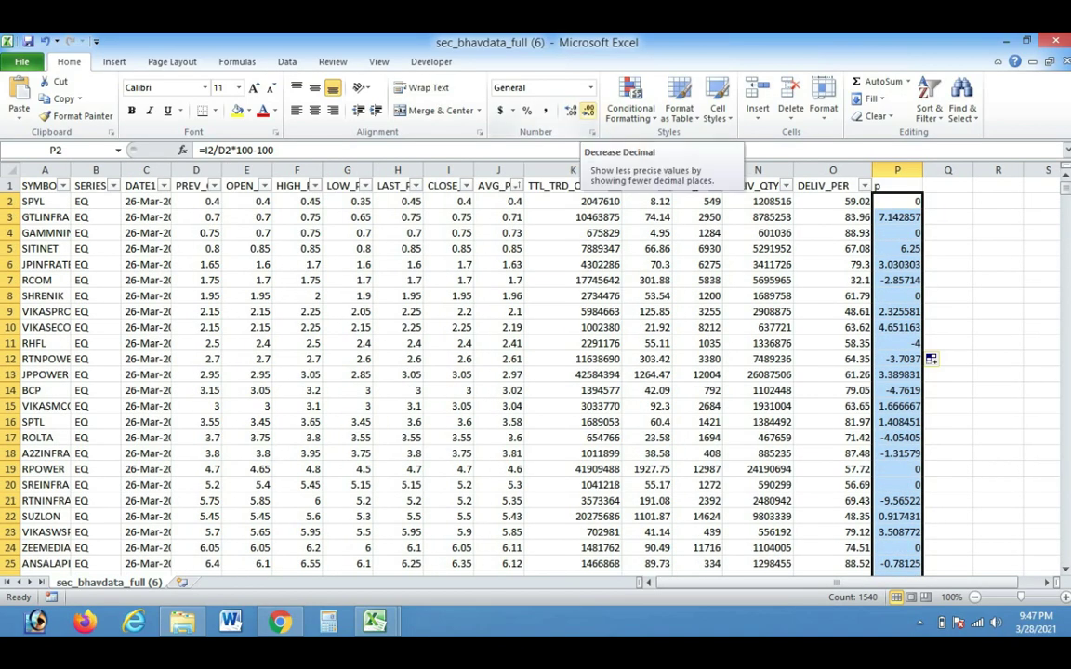
{"action": "scroll", "coordinate": [536, 372], "scroll_direction": "down", "scroll_amount": 5}
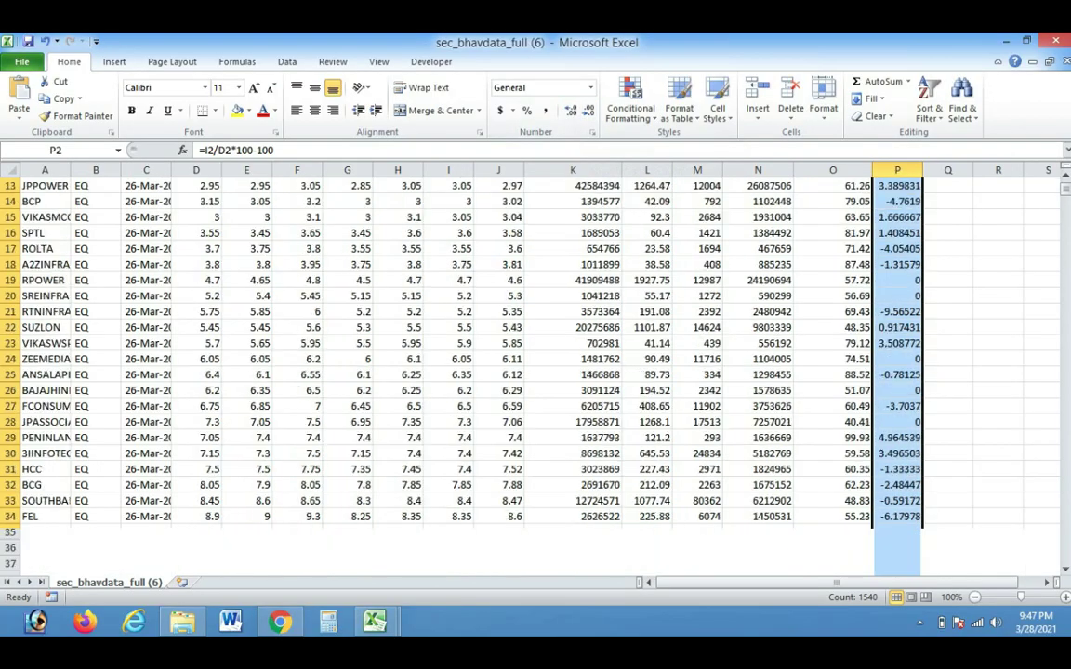
{"action": "scroll", "coordinate": [535, 371], "scroll_direction": "down", "scroll_amount": 7}
{"action": "scroll", "coordinate": [535, 372], "scroll_direction": "down", "scroll_amount": 10}
{"action": "scroll", "coordinate": [536, 372], "scroll_direction": "down", "scroll_amount": 9}
{"action": "scroll", "coordinate": [535, 372], "scroll_direction": "down", "scroll_amount": 9}
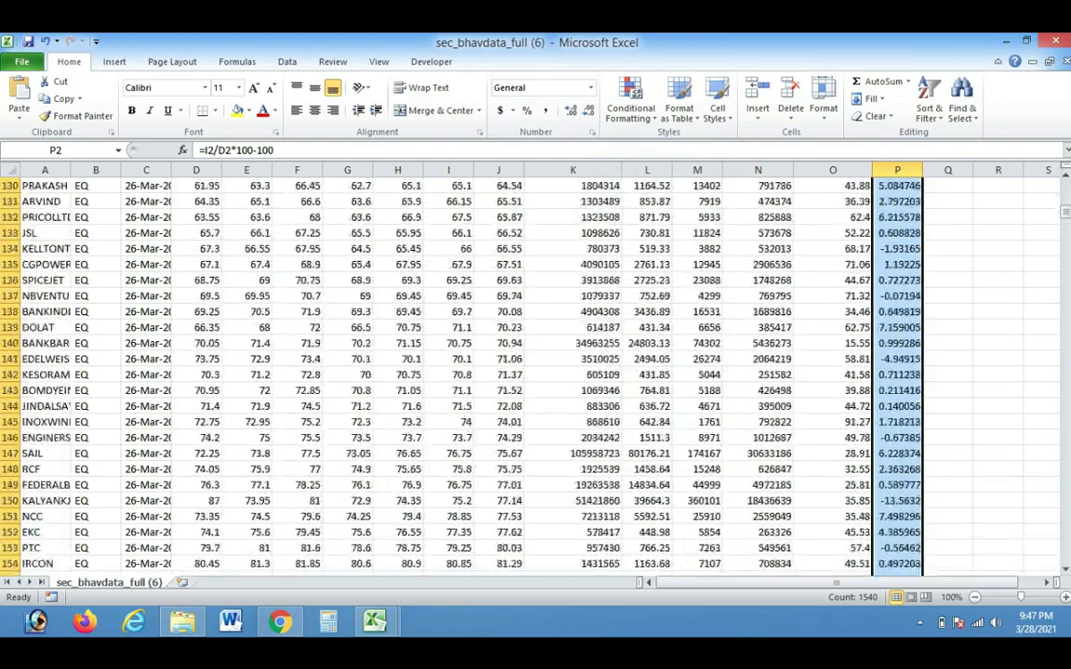
{"action": "scroll", "coordinate": [536, 372], "scroll_direction": "down", "scroll_amount": 9}
{"action": "scroll", "coordinate": [535, 372], "scroll_direction": "down", "scroll_amount": 9}
{"action": "scroll", "coordinate": [535, 372], "scroll_direction": "down", "scroll_amount": 9}
{"action": "scroll", "coordinate": [535, 372], "scroll_direction": "down", "scroll_amount": 4}
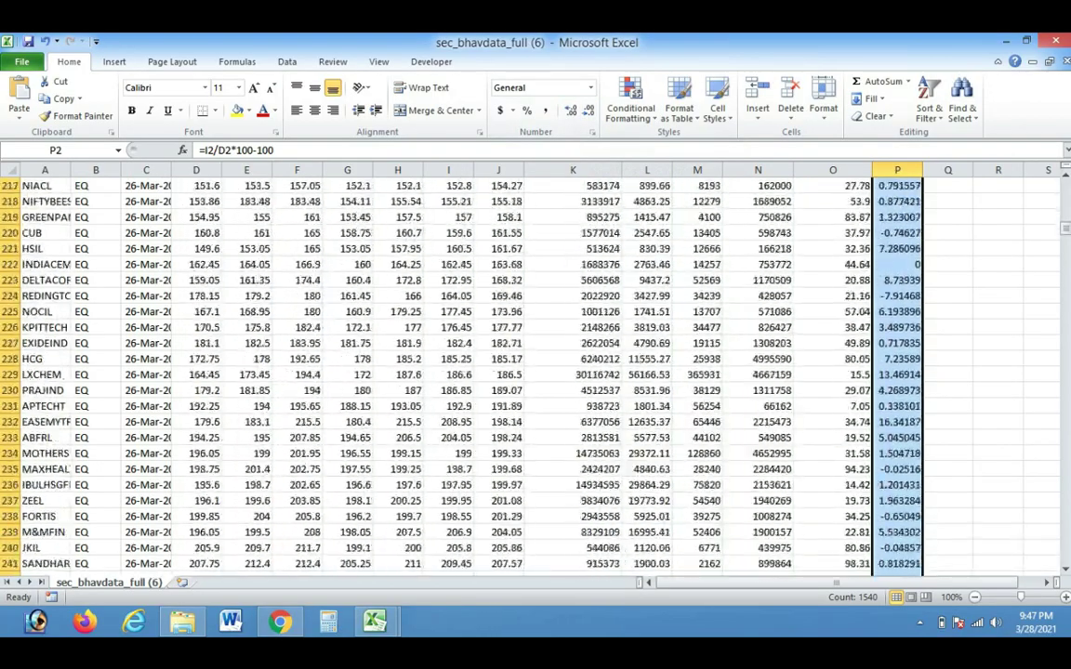
{"action": "scroll", "coordinate": [535, 372], "scroll_direction": "down", "scroll_amount": 9}
{"action": "scroll", "coordinate": [536, 372], "scroll_direction": "down", "scroll_amount": 11}
{"action": "scroll", "coordinate": [536, 372], "scroll_direction": "down", "scroll_amount": 11}
{"action": "scroll", "coordinate": [535, 371], "scroll_direction": "down", "scroll_amount": 14}
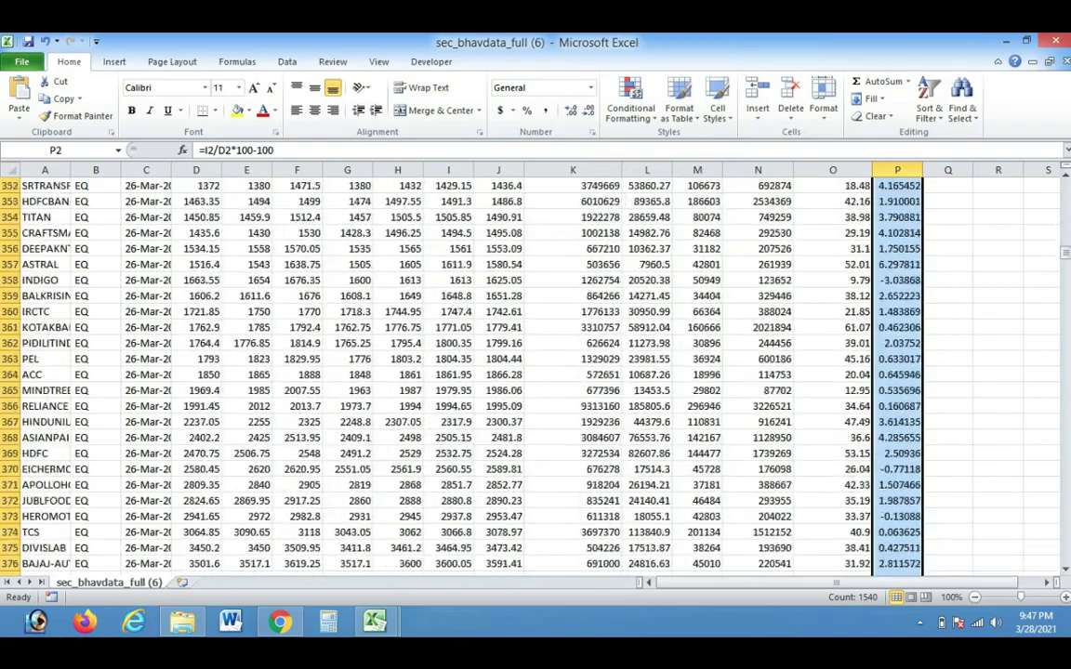
{"action": "scroll", "coordinate": [536, 372], "scroll_direction": "down", "scroll_amount": 11}
{"action": "scroll", "coordinate": [535, 371], "scroll_direction": "up", "scroll_amount": 4}
Delete the #DIV/0! formula cells below row 381 in column P
{"action": "left_click", "coordinate": [897, 343]}
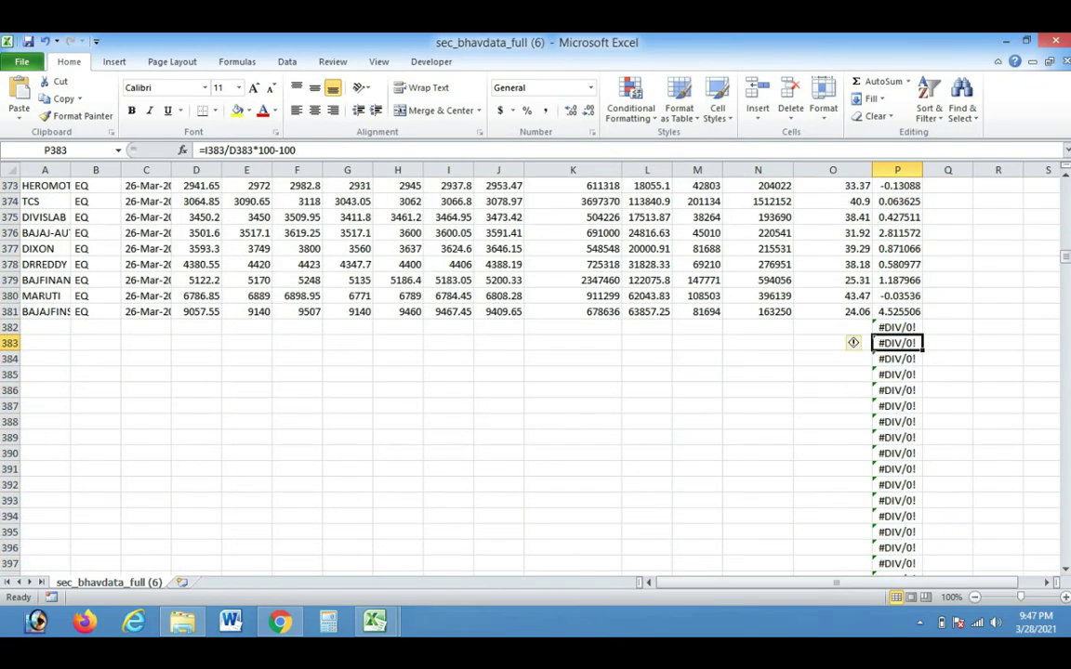
{"action": "key", "text": "ctrl+shift+Down"}
{"action": "key", "text": "Delete"}
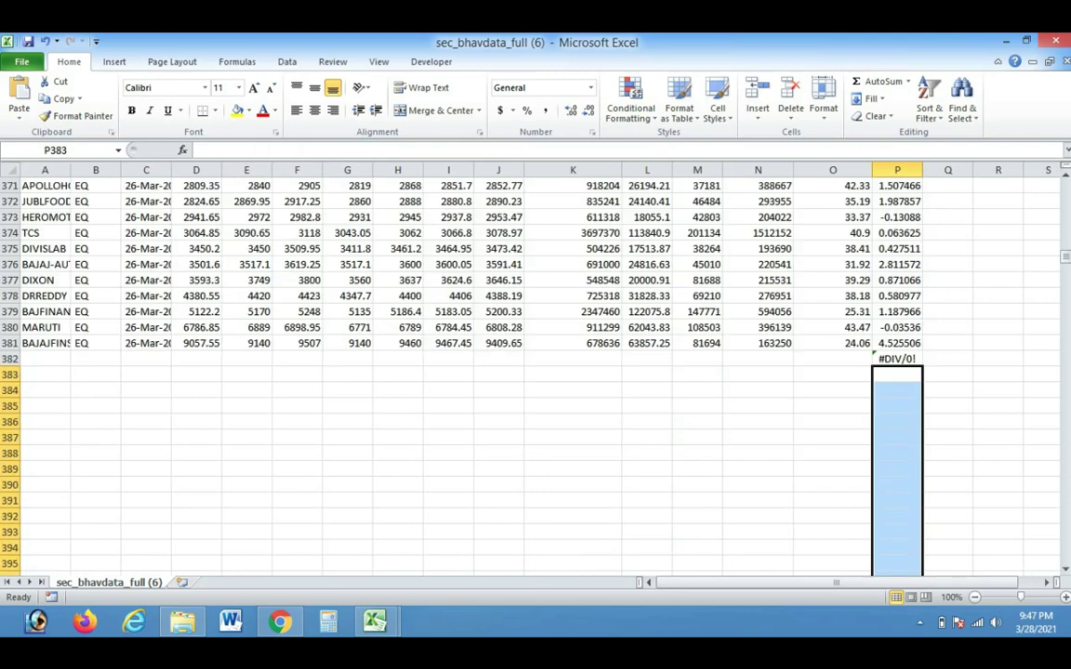
{"action": "left_click", "coordinate": [897, 359]}
{"action": "key", "text": "Delete"}
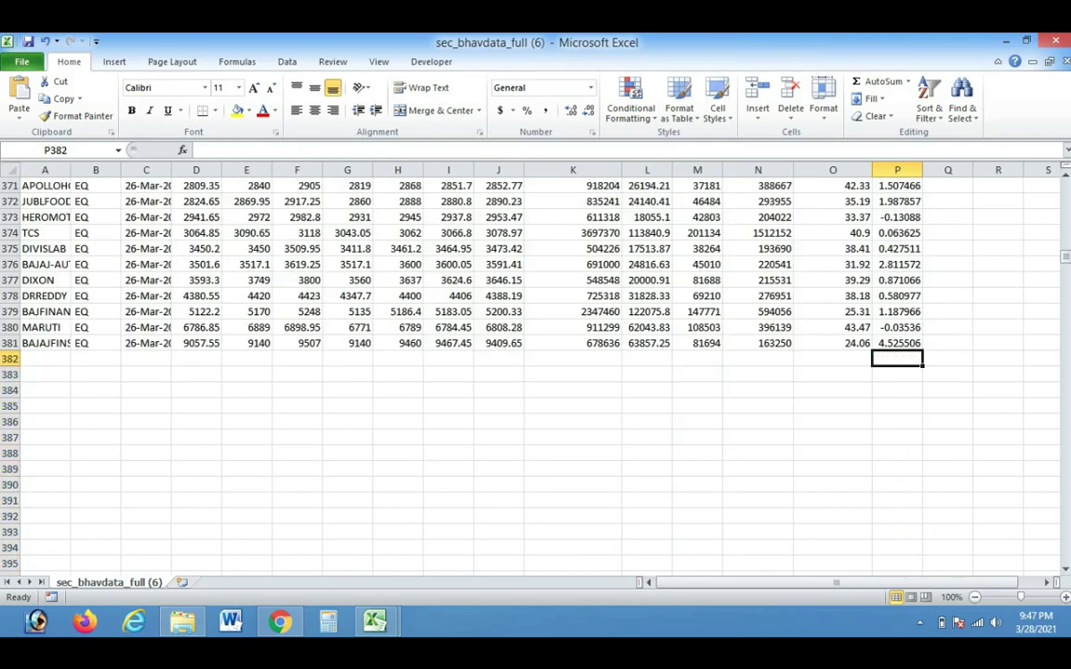
Format P1:P381 as Number showing one decimal place
{"action": "left_click", "coordinate": [897, 343]}
{"action": "key", "text": "ctrl+shift+Up"}
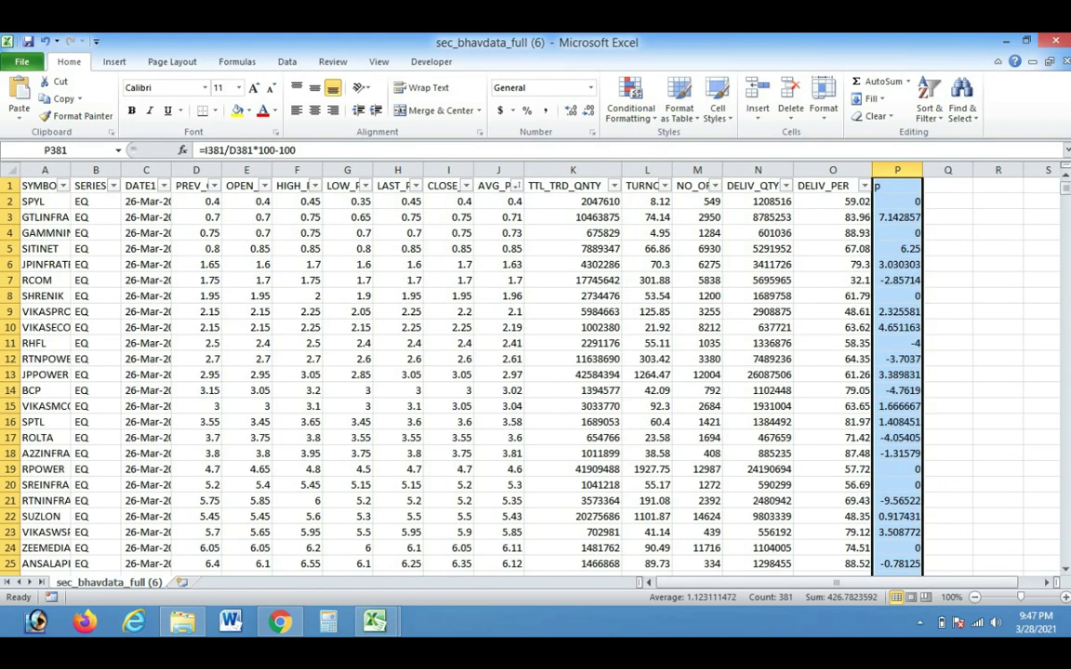
{"action": "left_click", "coordinate": [587, 110]}
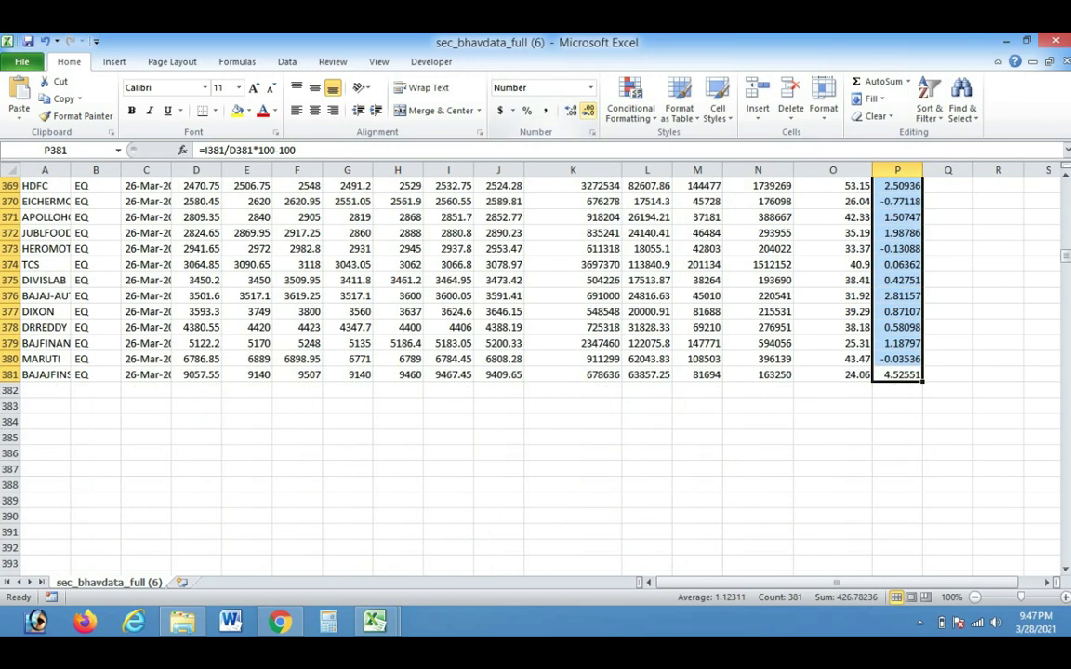
{"action": "left_click", "coordinate": [588, 109]}
{"action": "left_click", "coordinate": [587, 110]}
{"action": "left_click", "coordinate": [588, 110]}
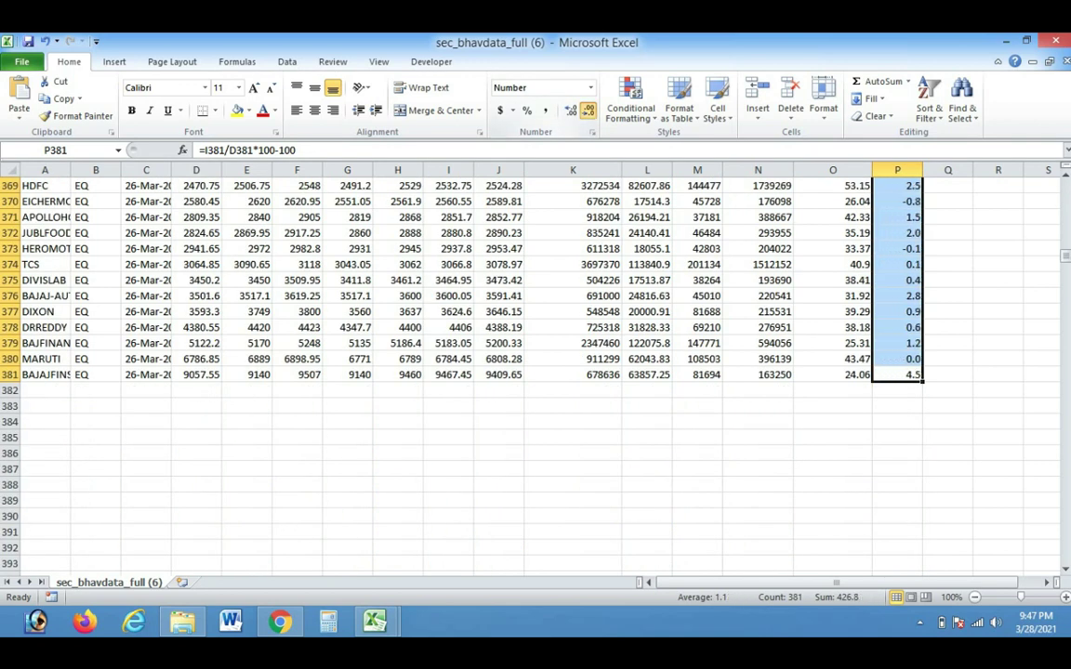
{"action": "left_click", "coordinate": [587, 110]}
{"action": "left_click", "coordinate": [571, 109]}
{"action": "scroll", "coordinate": [446, 371], "scroll_direction": "up", "scroll_amount": 10}
{"action": "scroll", "coordinate": [446, 372], "scroll_direction": "up", "scroll_amount": 10}
{"action": "scroll", "coordinate": [446, 372], "scroll_direction": "up", "scroll_amount": 13}
{"action": "scroll", "coordinate": [446, 371], "scroll_direction": "up", "scroll_amount": 13}
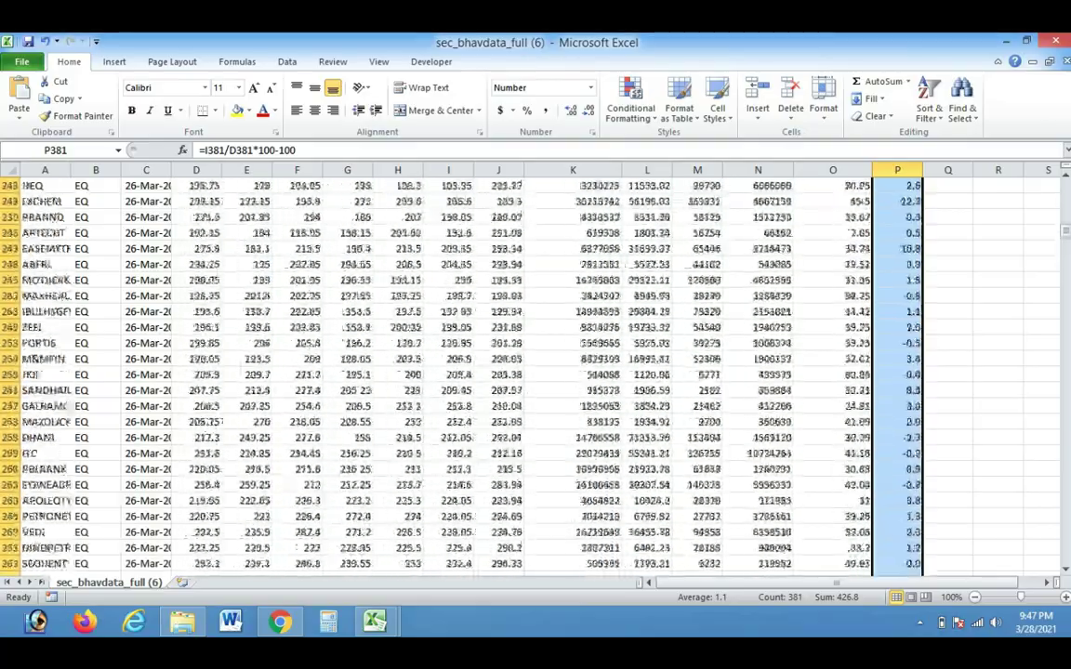
{"action": "scroll", "coordinate": [446, 372], "scroll_direction": "up", "scroll_amount": 14}
{"action": "scroll", "coordinate": [446, 371], "scroll_direction": "up", "scroll_amount": 14}
{"action": "scroll", "coordinate": [447, 372], "scroll_direction": "up", "scroll_amount": 11}
{"action": "scroll", "coordinate": [447, 371], "scroll_direction": "up", "scroll_amount": 11}
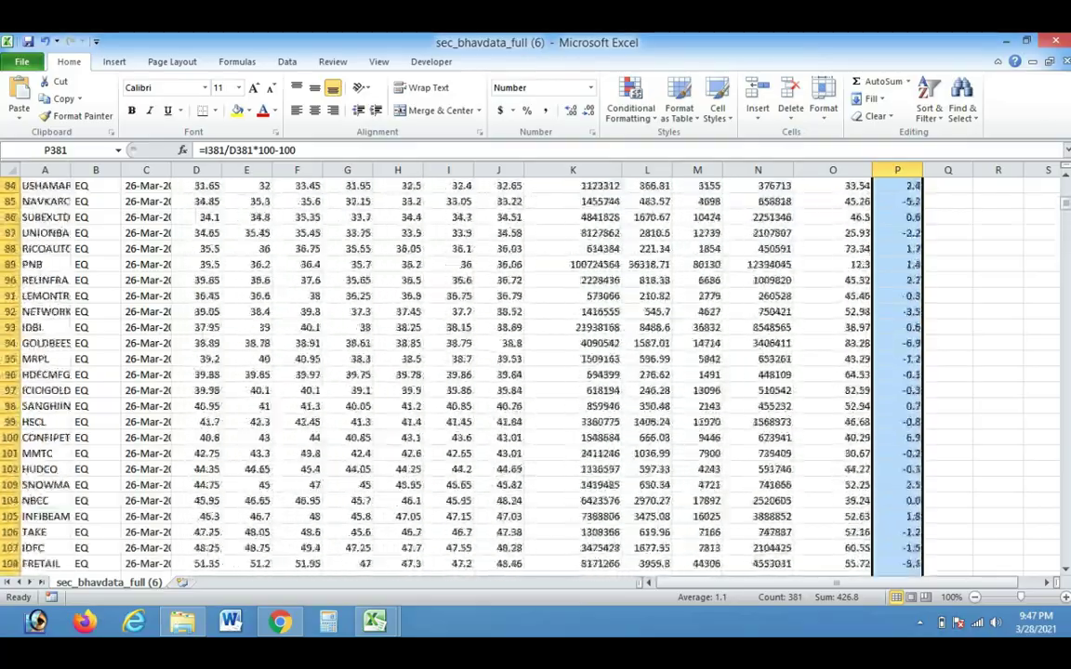
{"action": "scroll", "coordinate": [446, 372], "scroll_direction": "up", "scroll_amount": 11}
{"action": "scroll", "coordinate": [446, 372], "scroll_direction": "up", "scroll_amount": 10}
Sort the rows by p from smallest to largest and select the biggest losers
{"action": "left_click", "coordinate": [947, 233]}
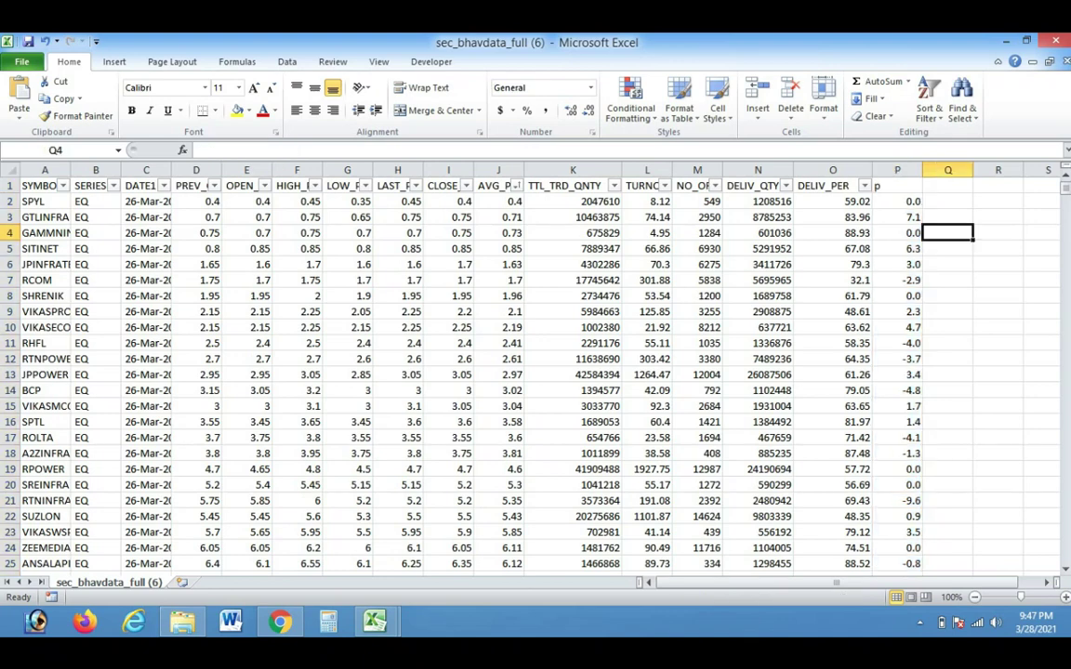
{"action": "left_click", "coordinate": [897, 185]}
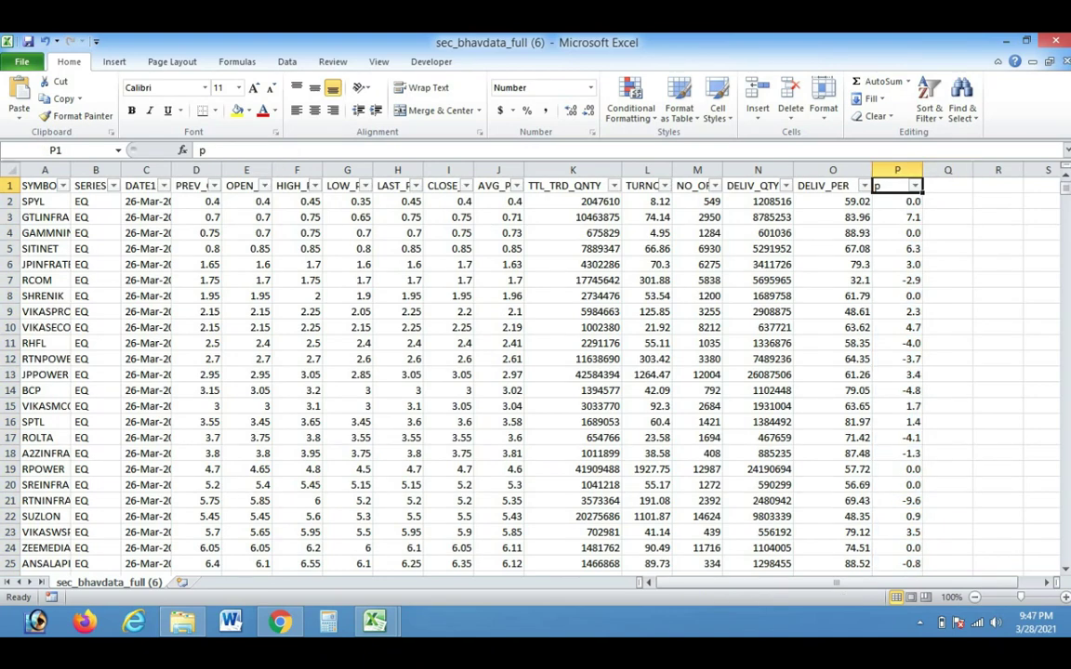
{"action": "left_click", "coordinate": [914, 185]}
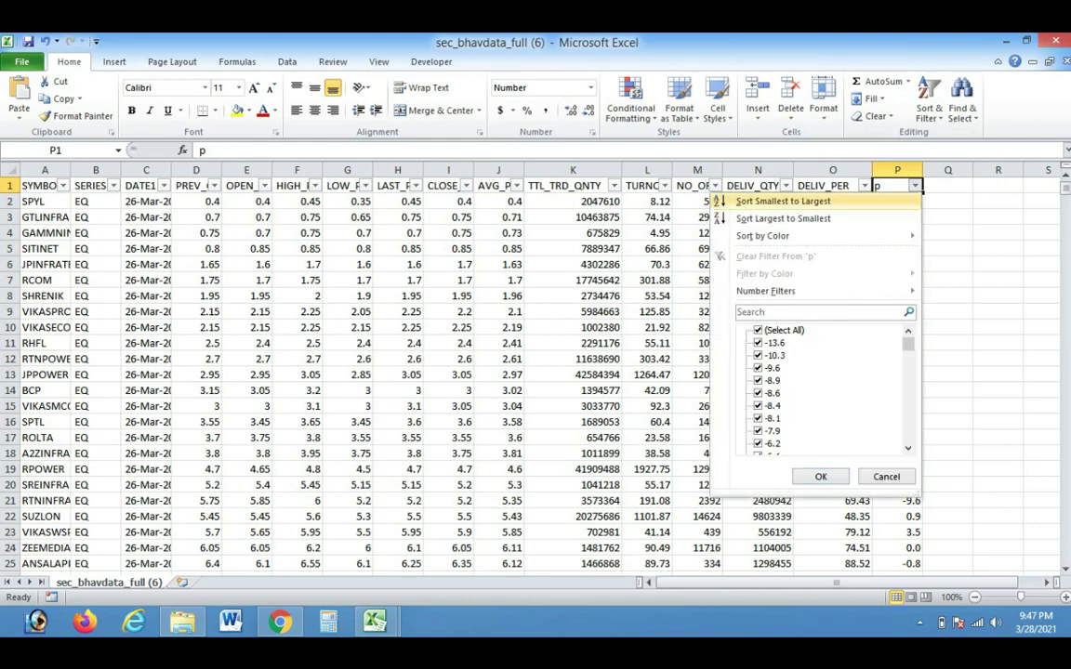
{"action": "left_click", "coordinate": [781, 203]}
{"action": "left_click", "coordinate": [997, 232]}
{"action": "left_click_drag", "start_coordinate": [897, 201], "coordinate": [897, 501]}
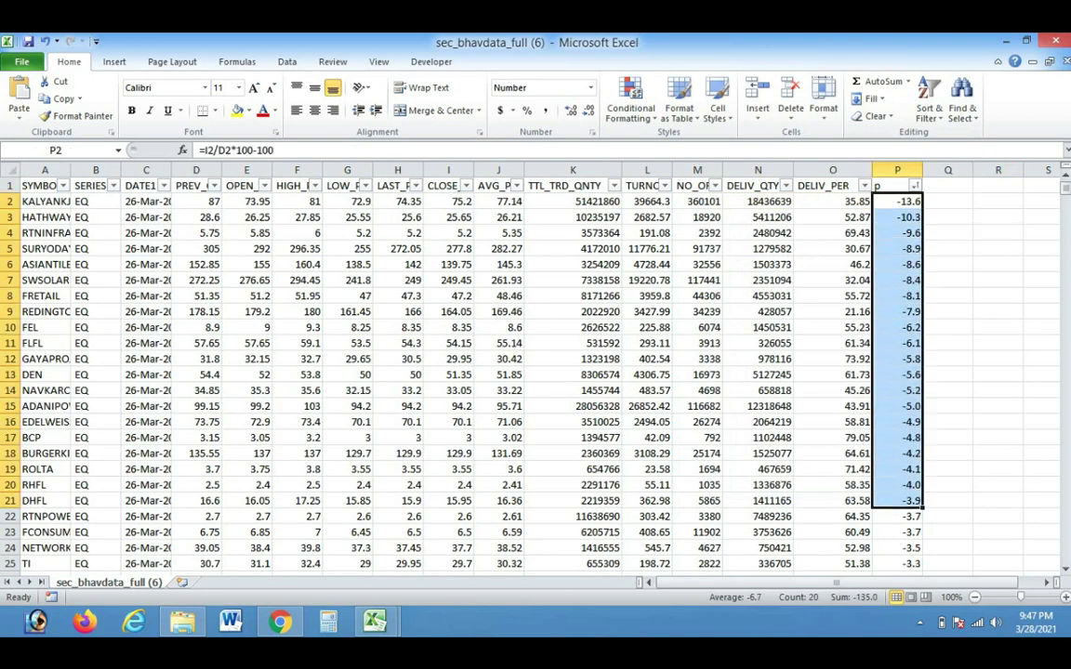
{"action": "left_click", "coordinate": [947, 343]}
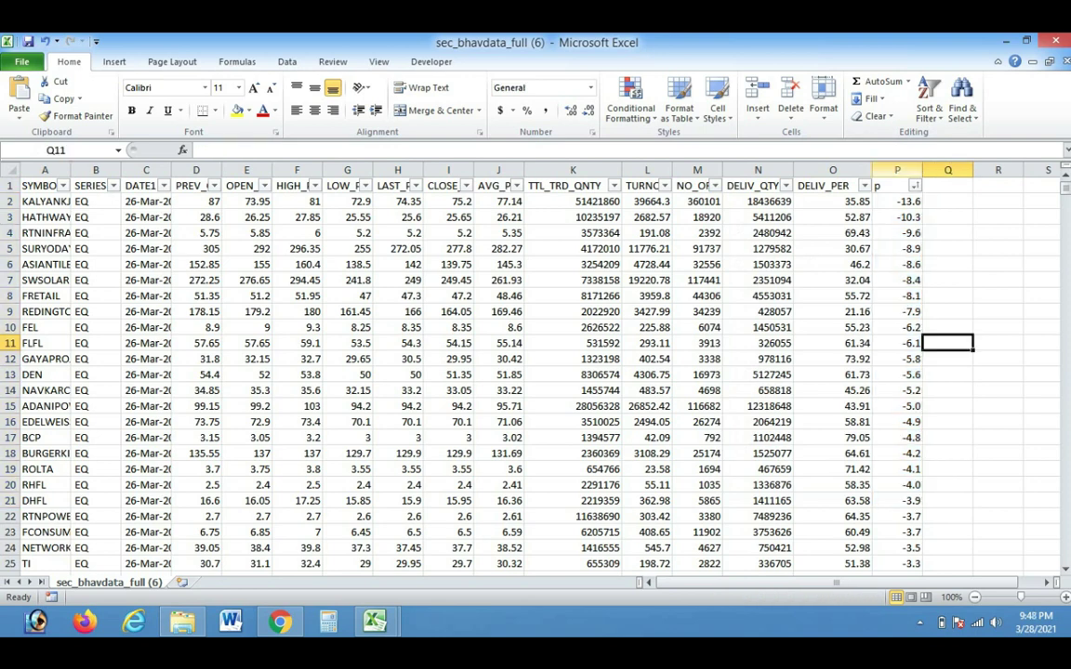
Re-sort by p largest to smallest, putting the 16.3 gainer first, and check its trade count
{"action": "left_click", "coordinate": [914, 185]}
{"action": "left_click", "coordinate": [763, 218]}
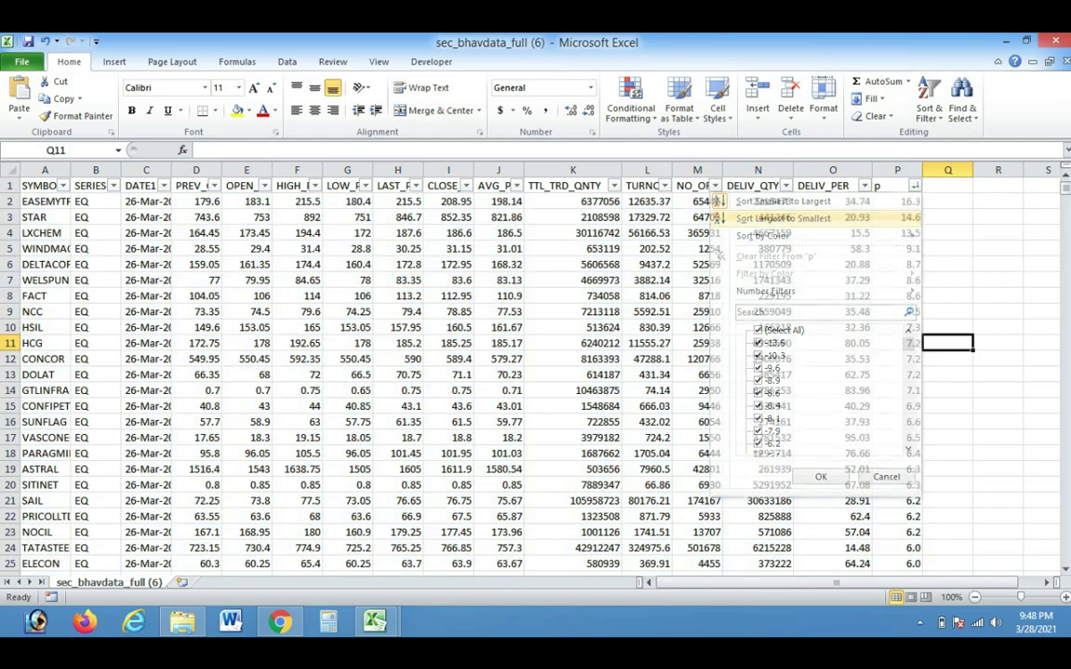
{"action": "left_click", "coordinate": [947, 232]}
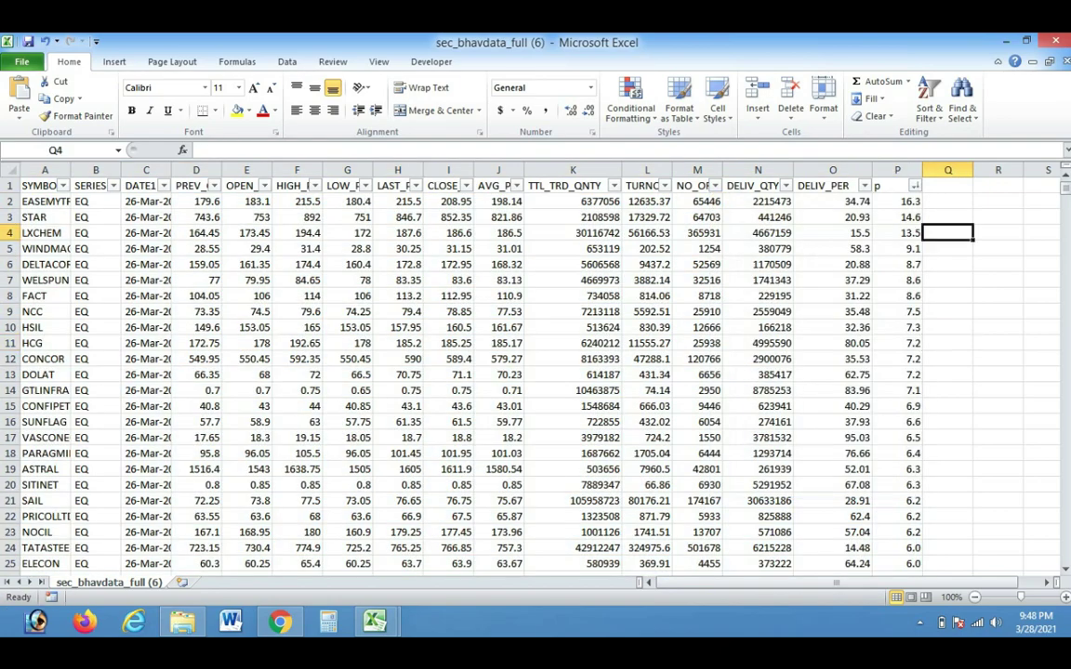
{"action": "scroll", "coordinate": [536, 371], "scroll_direction": "down", "scroll_amount": 5}
{"action": "scroll", "coordinate": [536, 372], "scroll_direction": "down", "scroll_amount": 5}
{"action": "scroll", "coordinate": [535, 372], "scroll_direction": "up", "scroll_amount": 8}
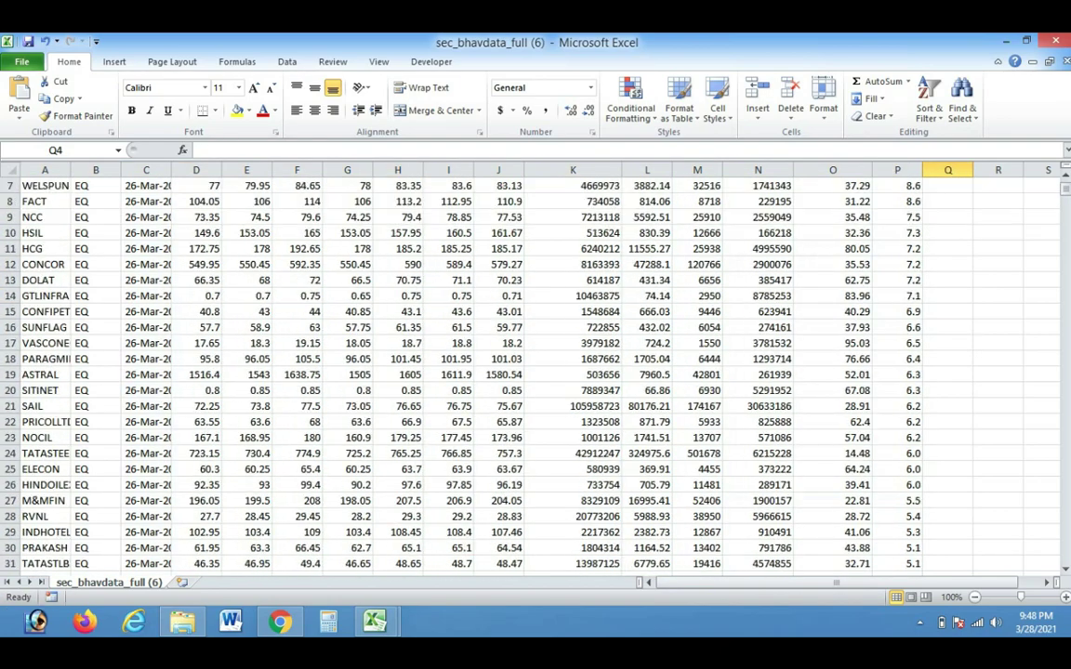
{"action": "scroll", "coordinate": [536, 372], "scroll_direction": "up", "scroll_amount": 2}
{"action": "left_click", "coordinate": [948, 312]}
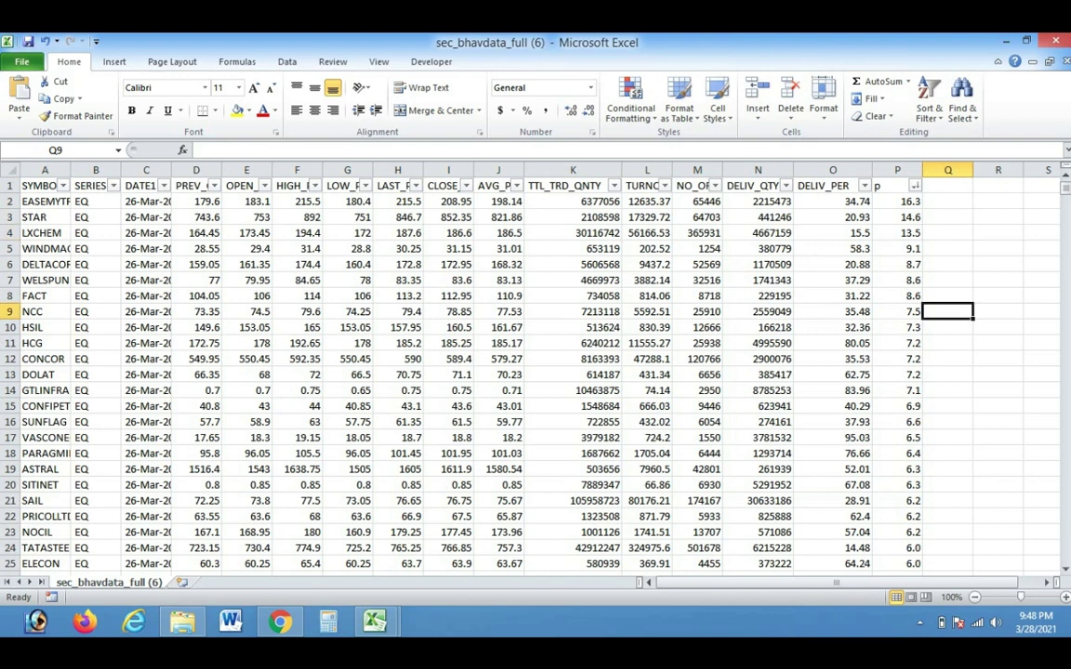
{"action": "left_click", "coordinate": [572, 217]}
{"action": "left_click", "coordinate": [697, 216]}
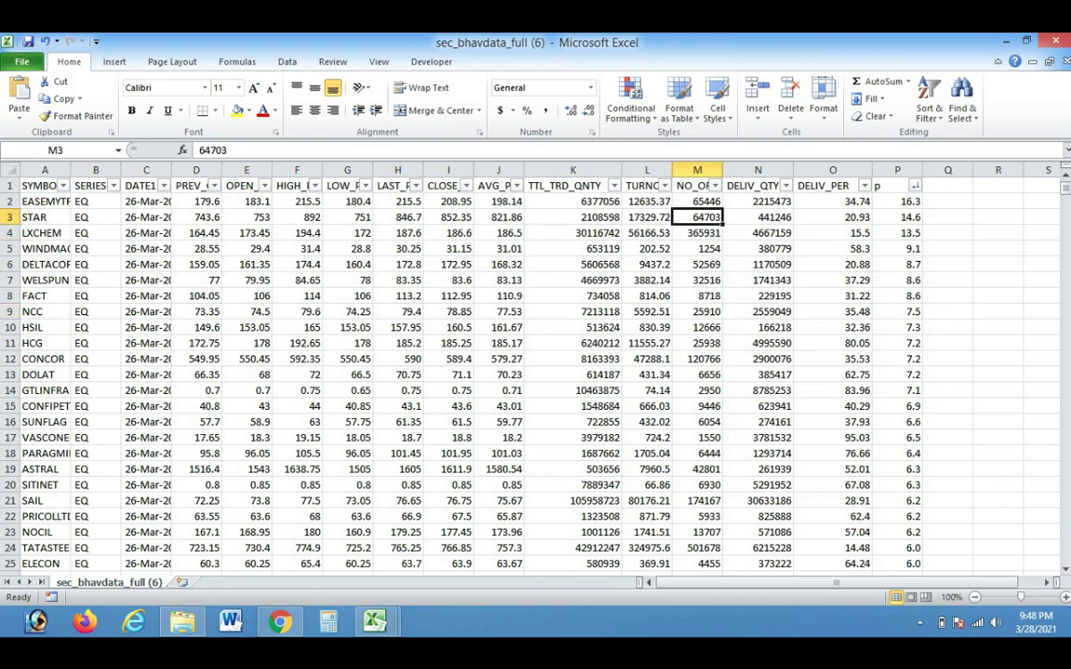
Sort rows by DELIV_PER largest to smallest with 99.93 on top, review them, then return to the browser
{"action": "left_click", "coordinate": [832, 200]}
{"action": "left_click", "coordinate": [864, 185]}
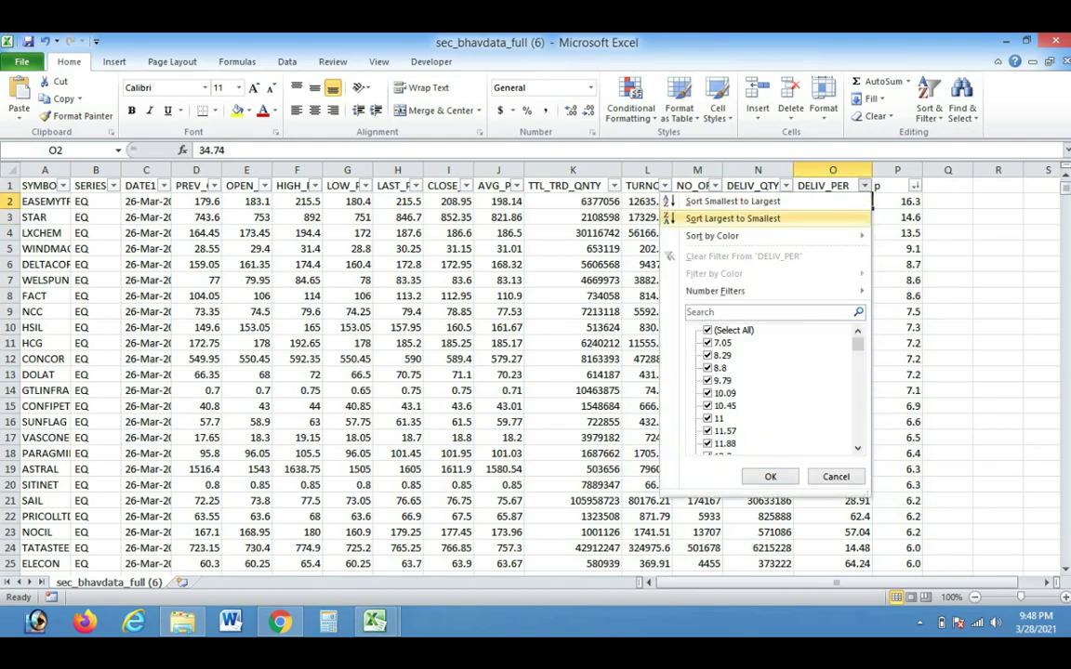
{"action": "left_click", "coordinate": [735, 217]}
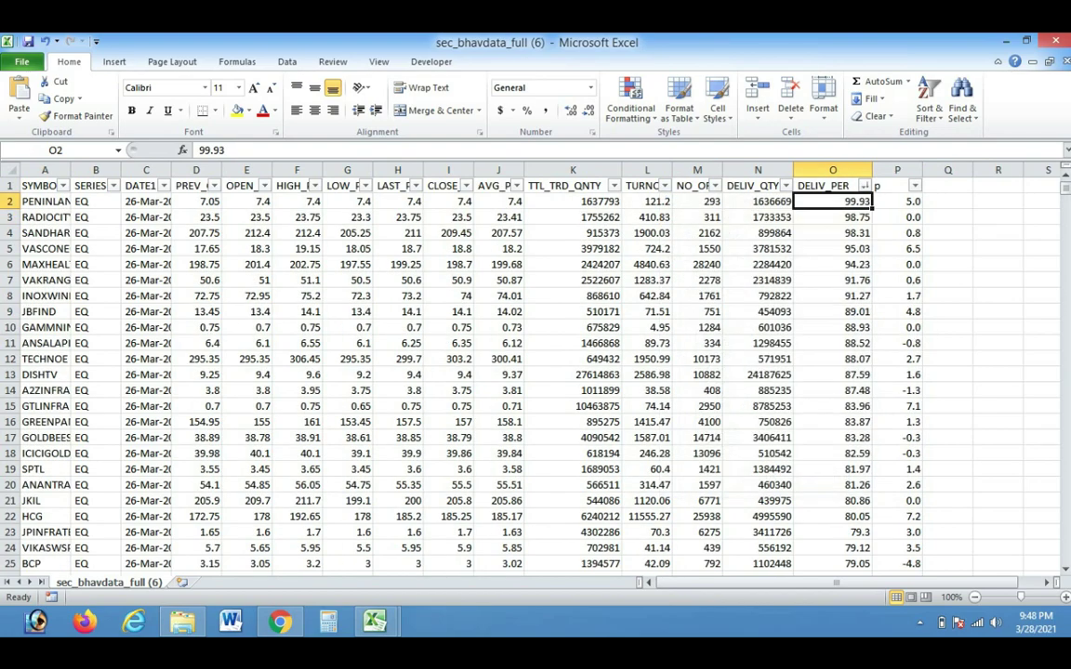
{"action": "scroll", "coordinate": [536, 372], "scroll_direction": "down", "scroll_amount": 8}
{"action": "scroll", "coordinate": [535, 372], "scroll_direction": "down", "scroll_amount": 6}
{"action": "left_click", "coordinate": [397, 390]}
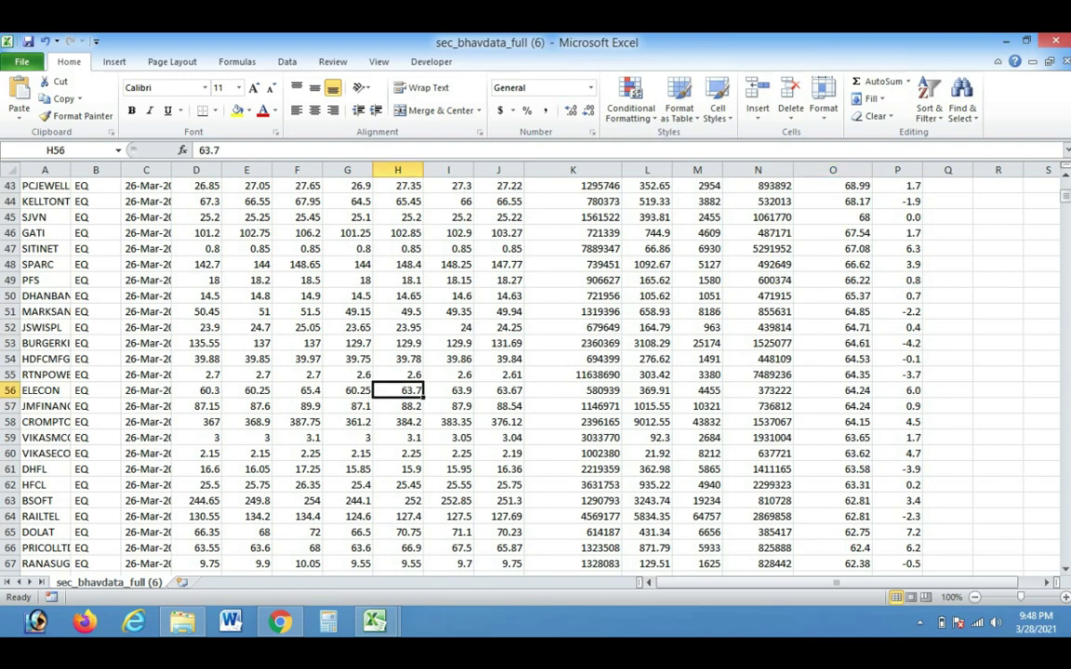
{"action": "left_click", "coordinate": [832, 406]}
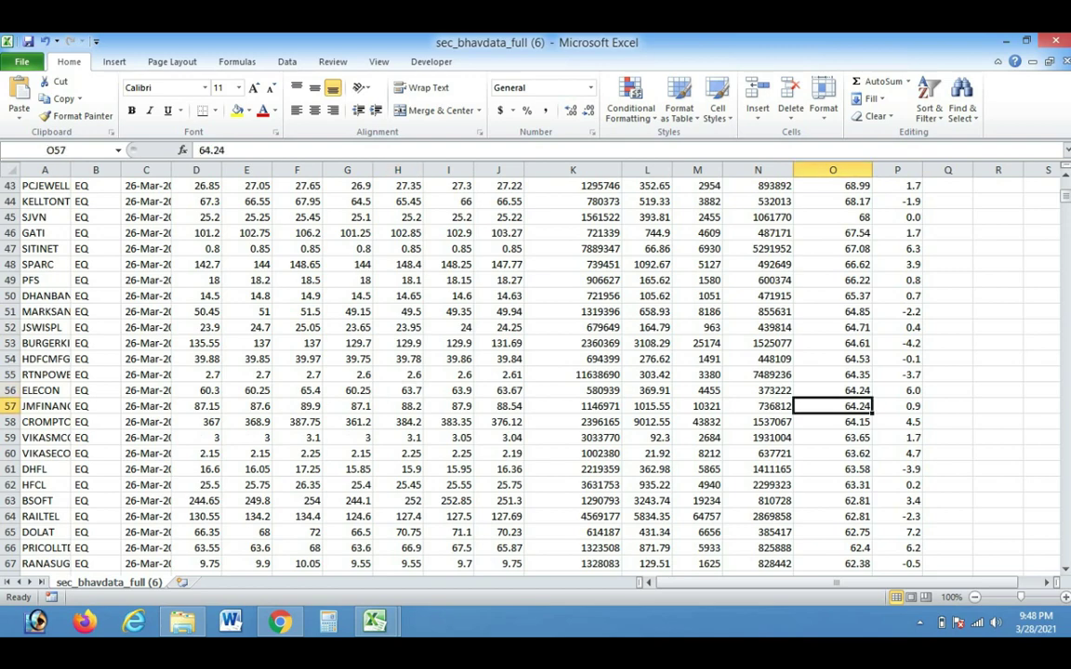
{"action": "scroll", "coordinate": [536, 371], "scroll_direction": "up", "scroll_amount": 6}
{"action": "scroll", "coordinate": [535, 372], "scroll_direction": "up", "scroll_amount": 8}
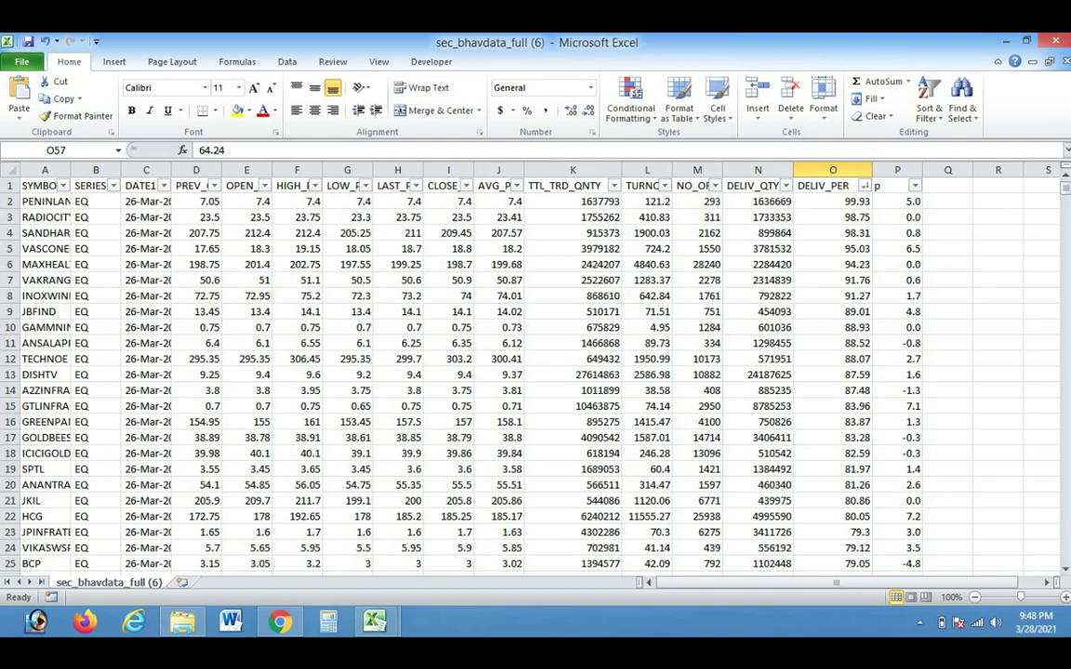
{"action": "left_click", "coordinate": [279, 622]}
Show the YouTube channel's Videos page in Chrome and open the Bandicam recorder from the tray
{"action": "left_click", "coordinate": [74, 45]}
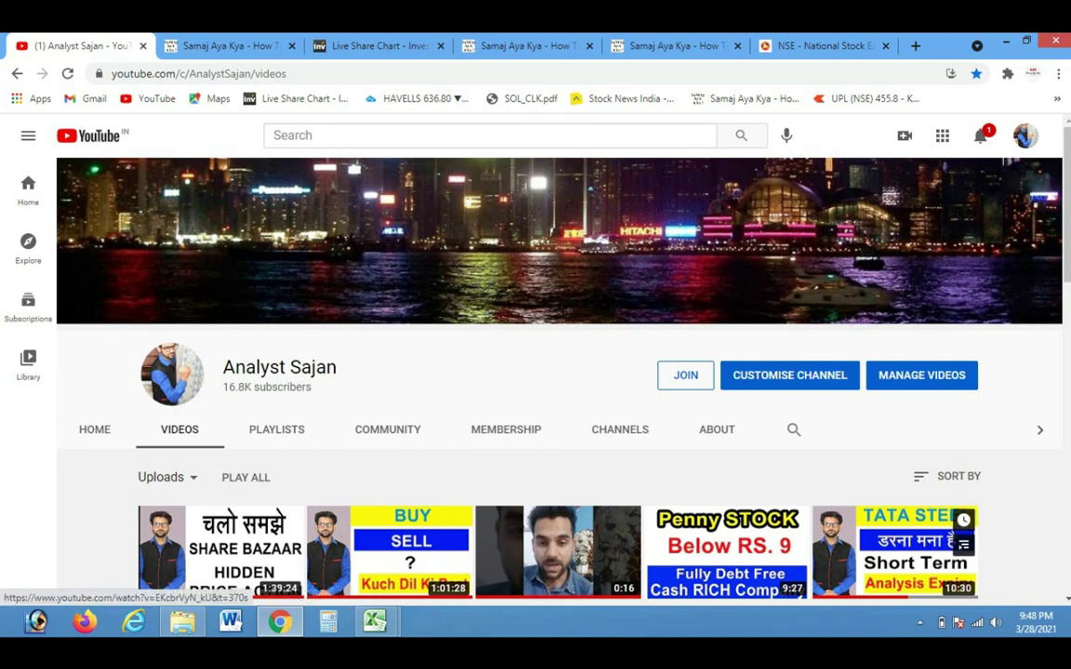
{"action": "left_click", "coordinate": [919, 622]}
{"action": "left_click", "coordinate": [907, 540]}
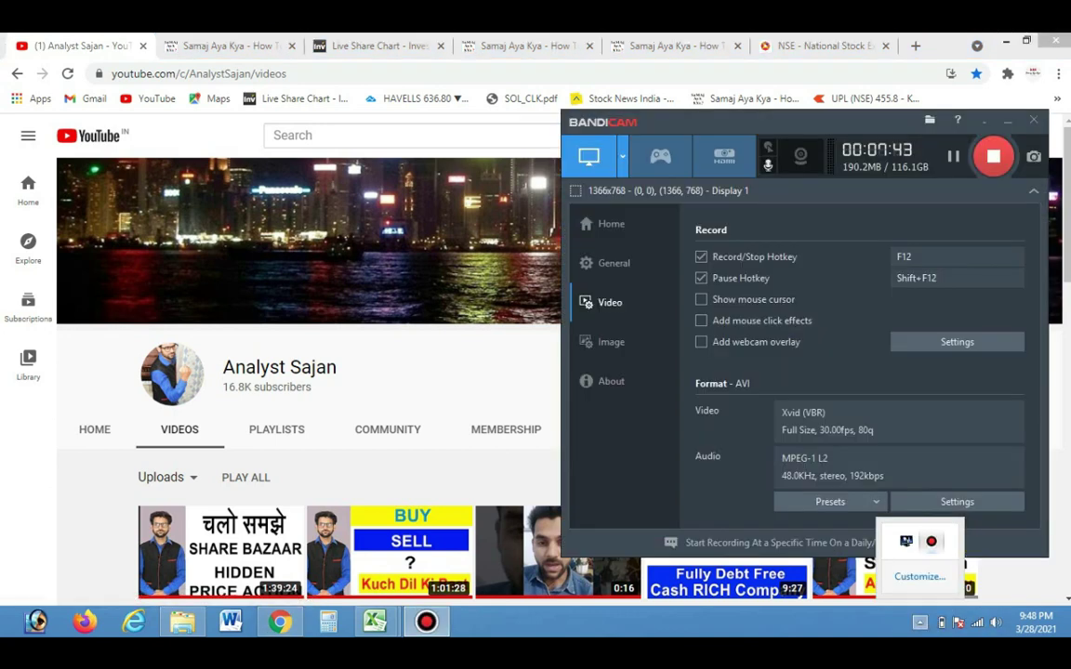